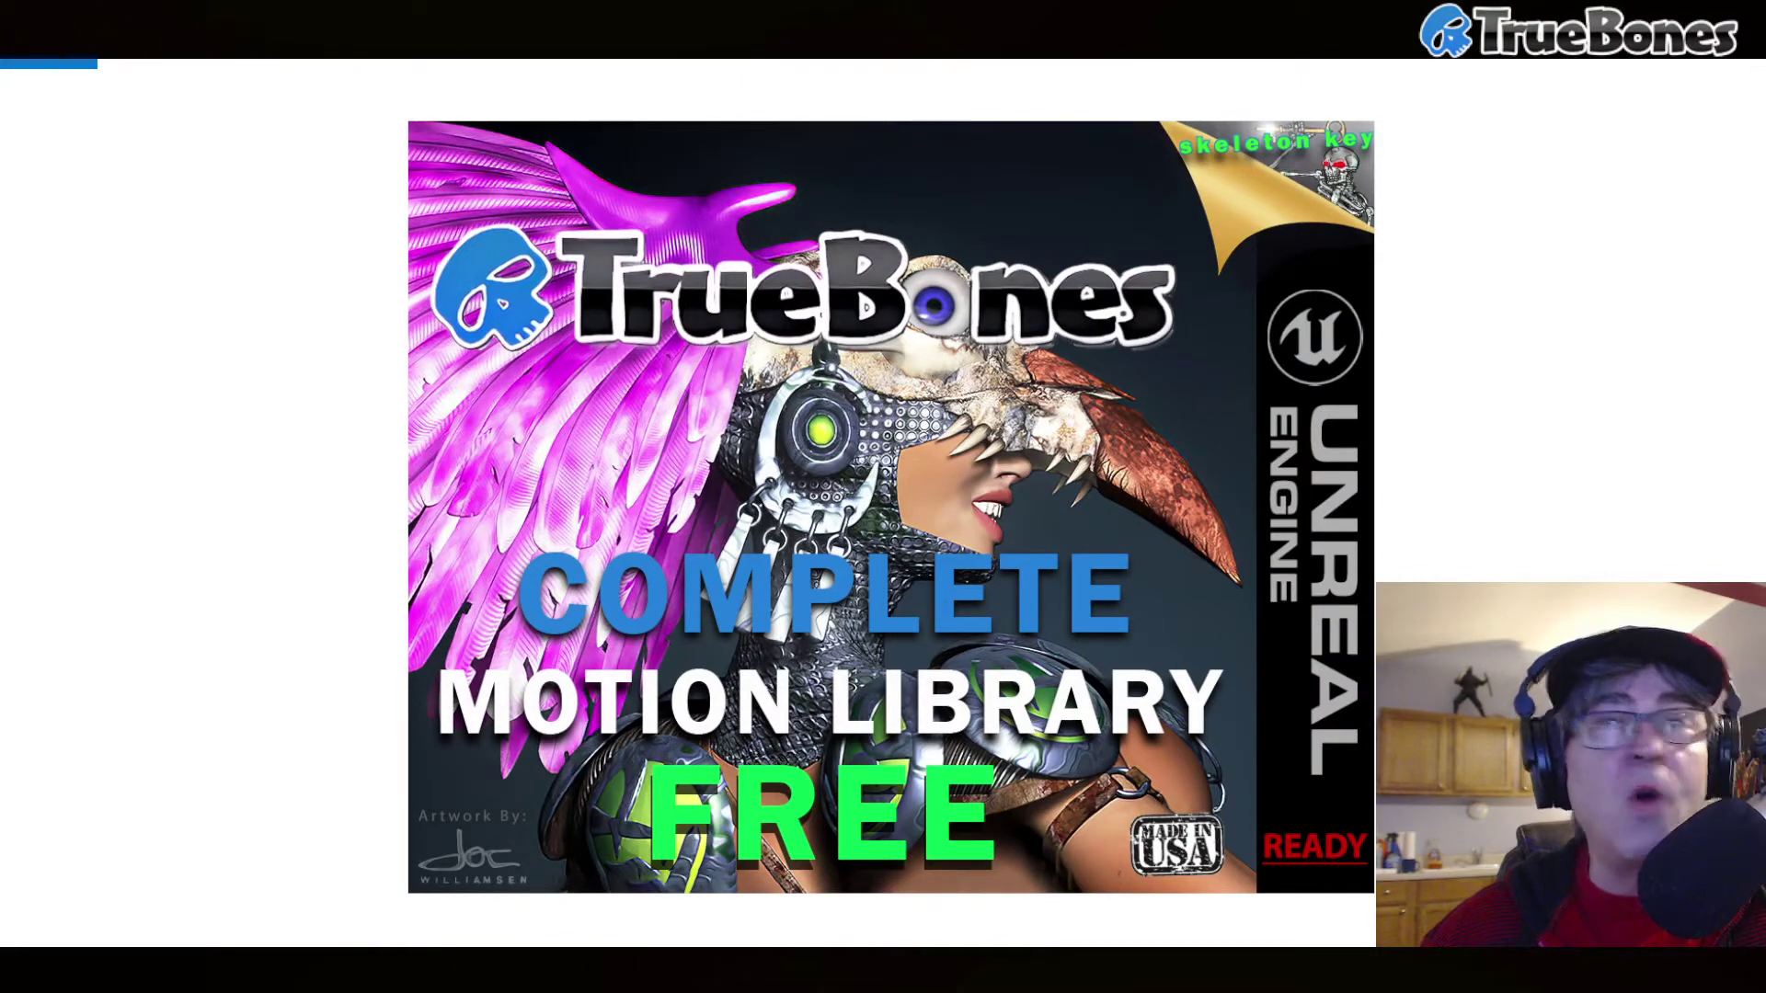
- Open the TRUEBONES-UE-FREE folder on the desktop, look through the FBX files in UE-FREE-FBX, and return to the parent folder
key(Escape)
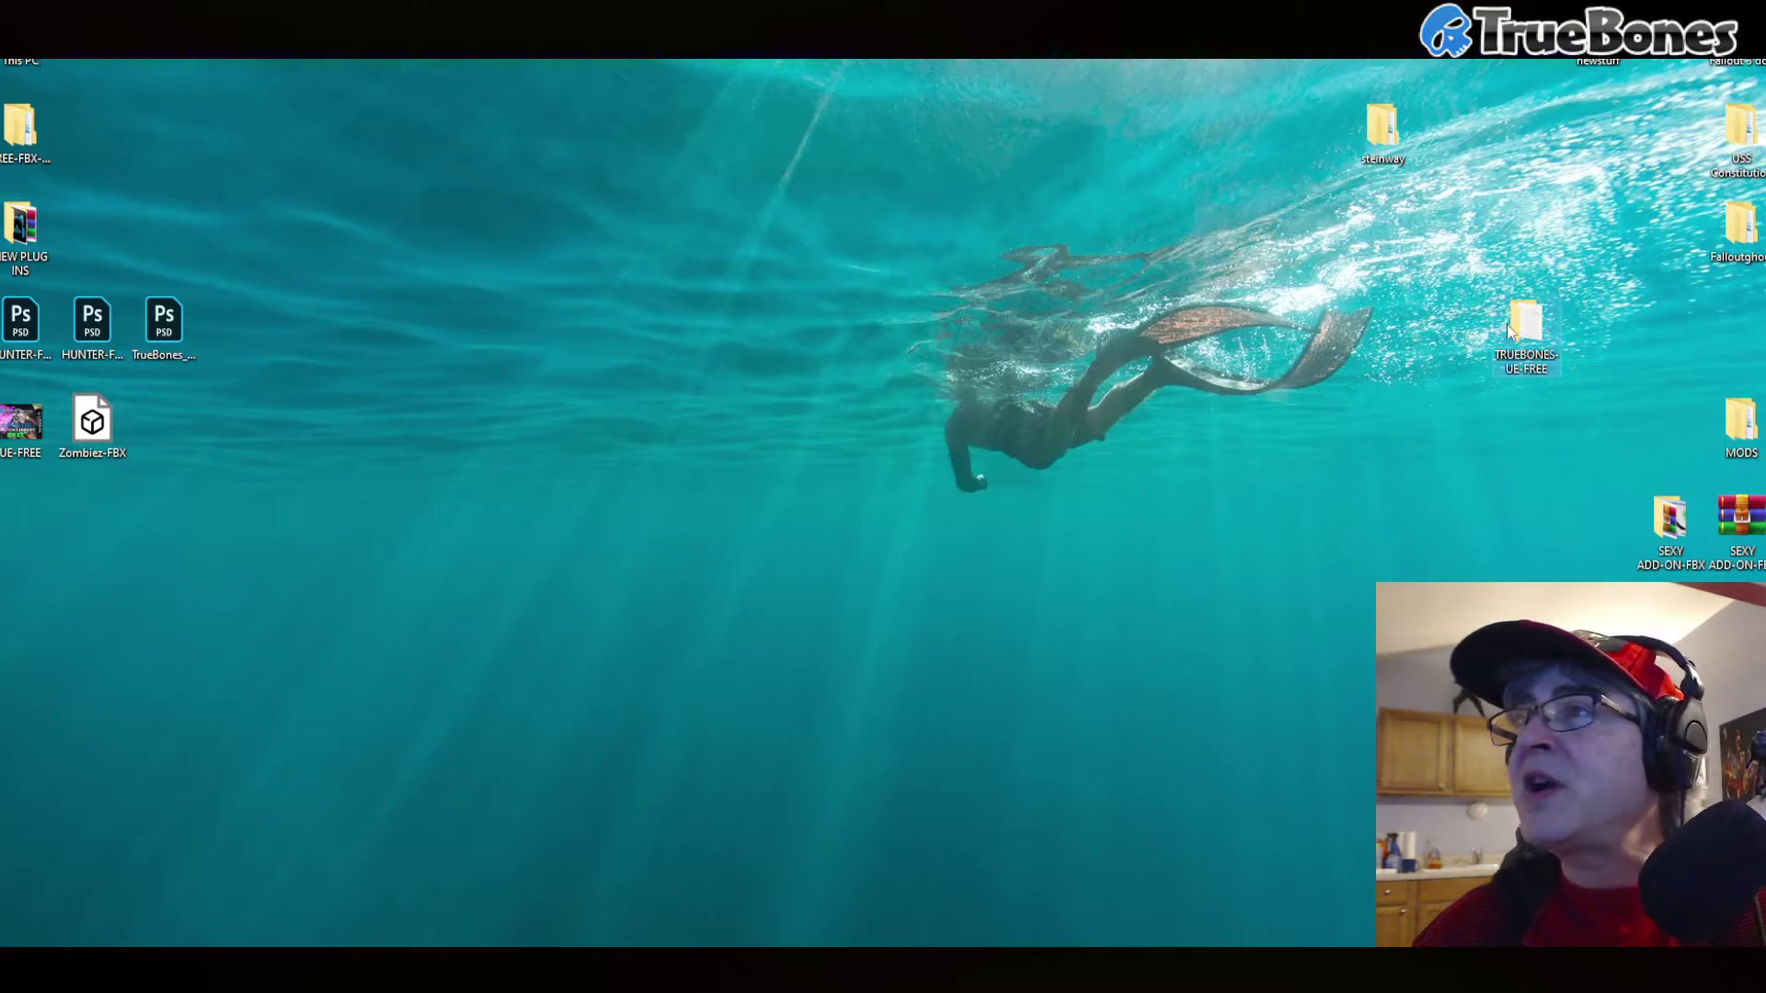
double_click(1538, 326)
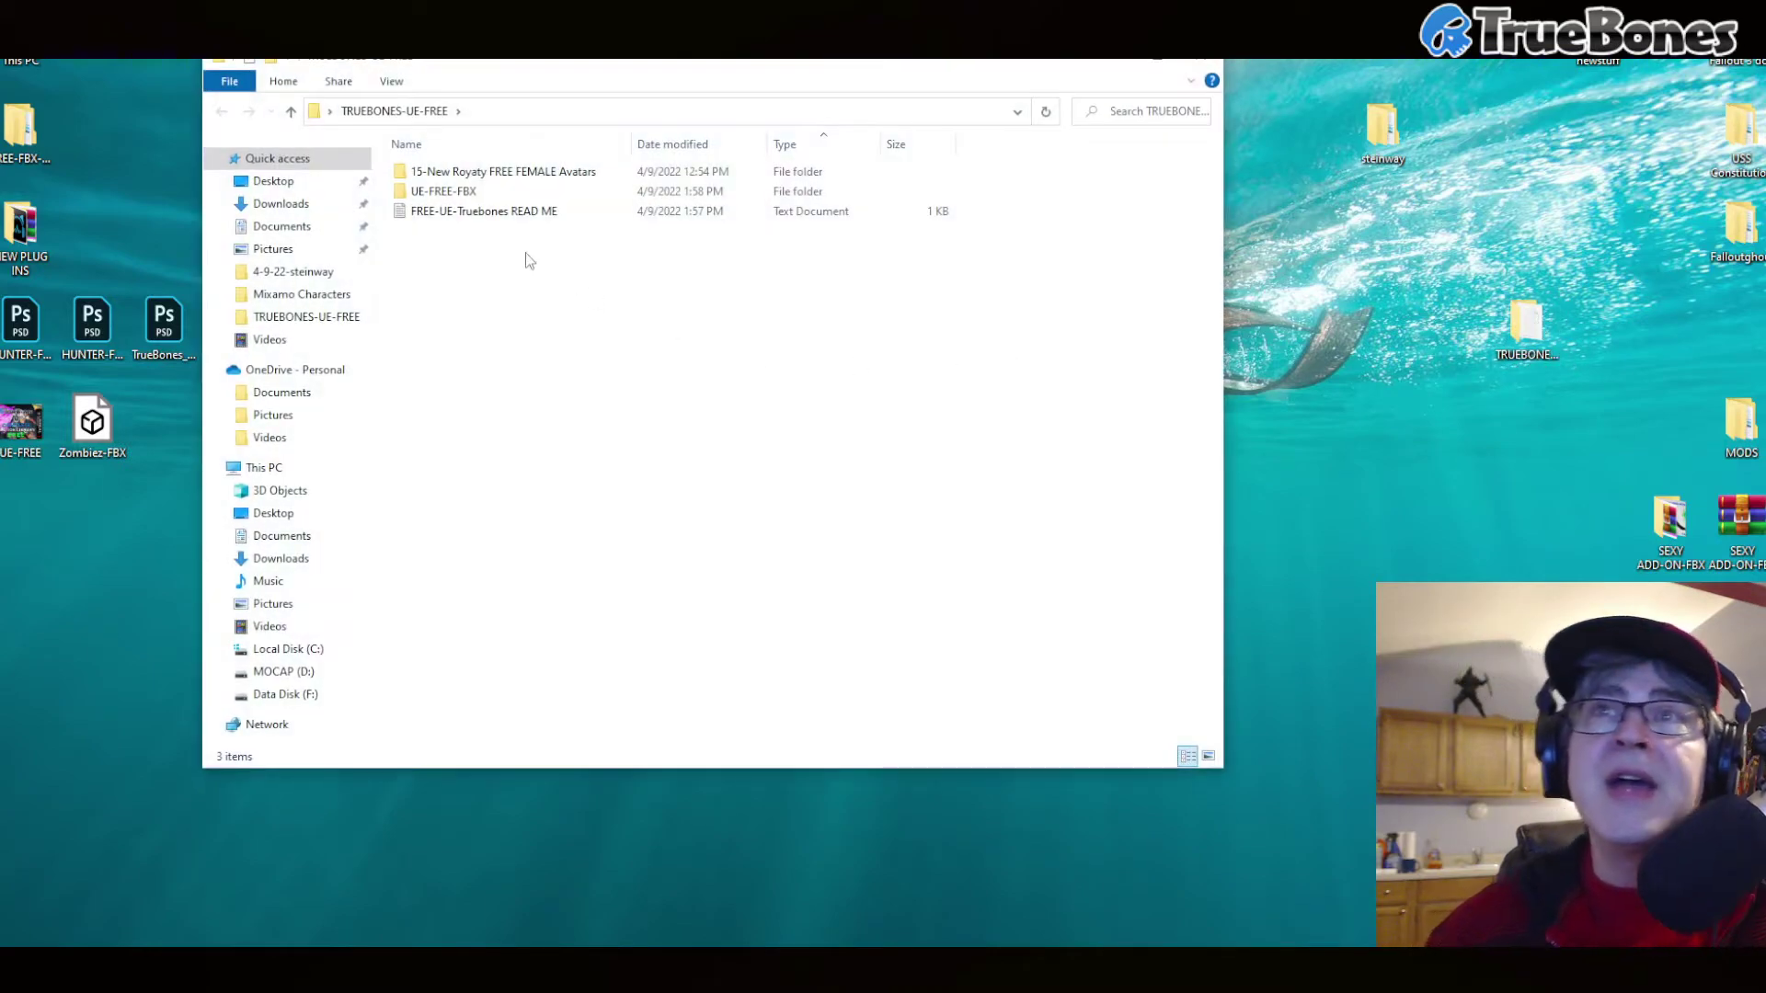
double_click(442, 191)
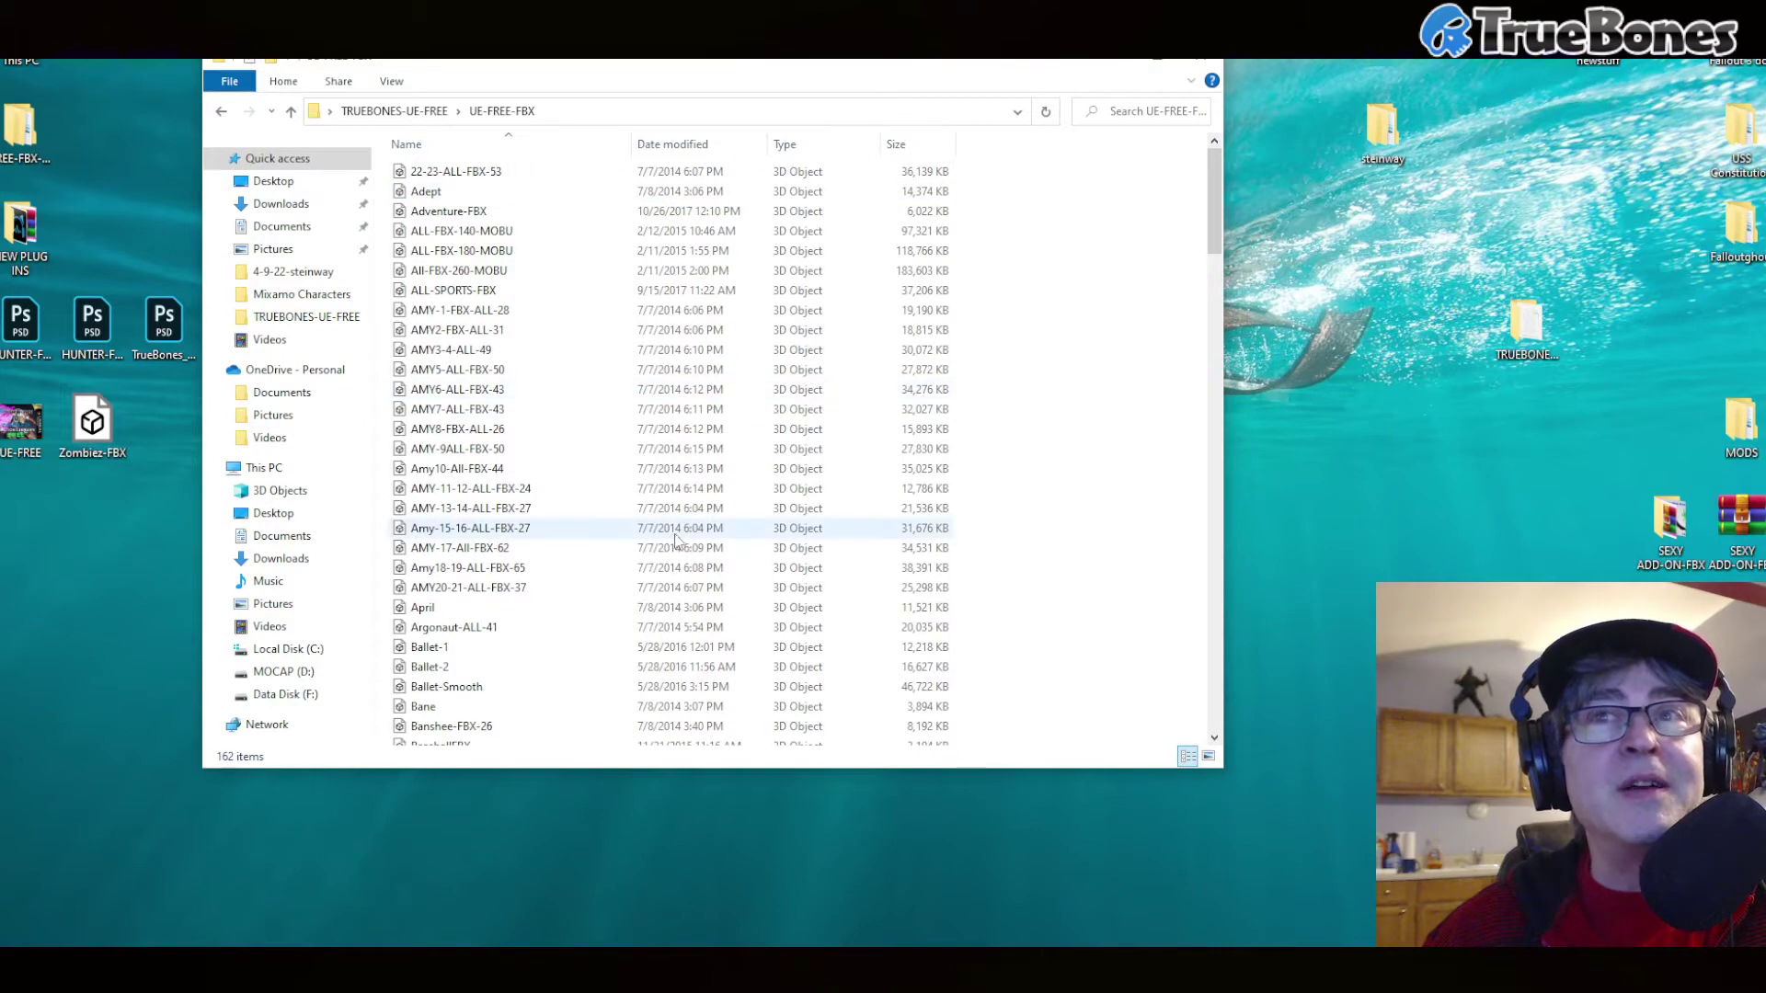
scroll(690, 533, down, 1)
scroll(681, 533, down, 6)
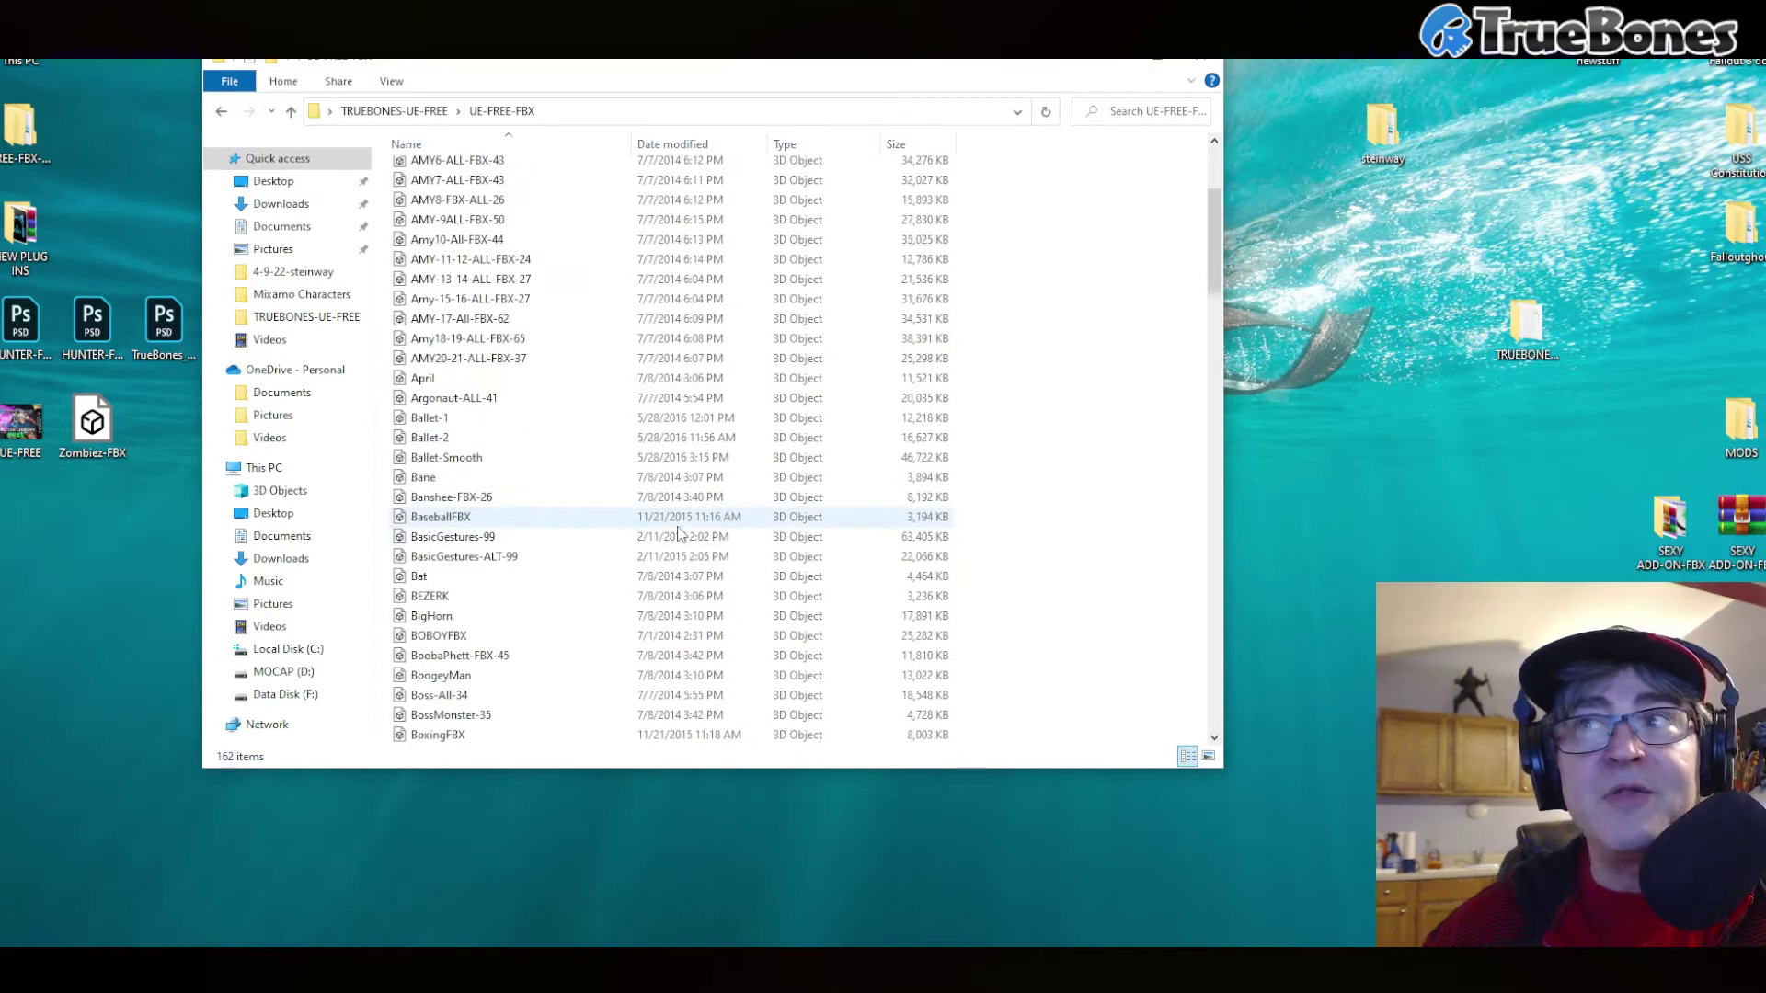
drag(1210, 300, 1234, 719)
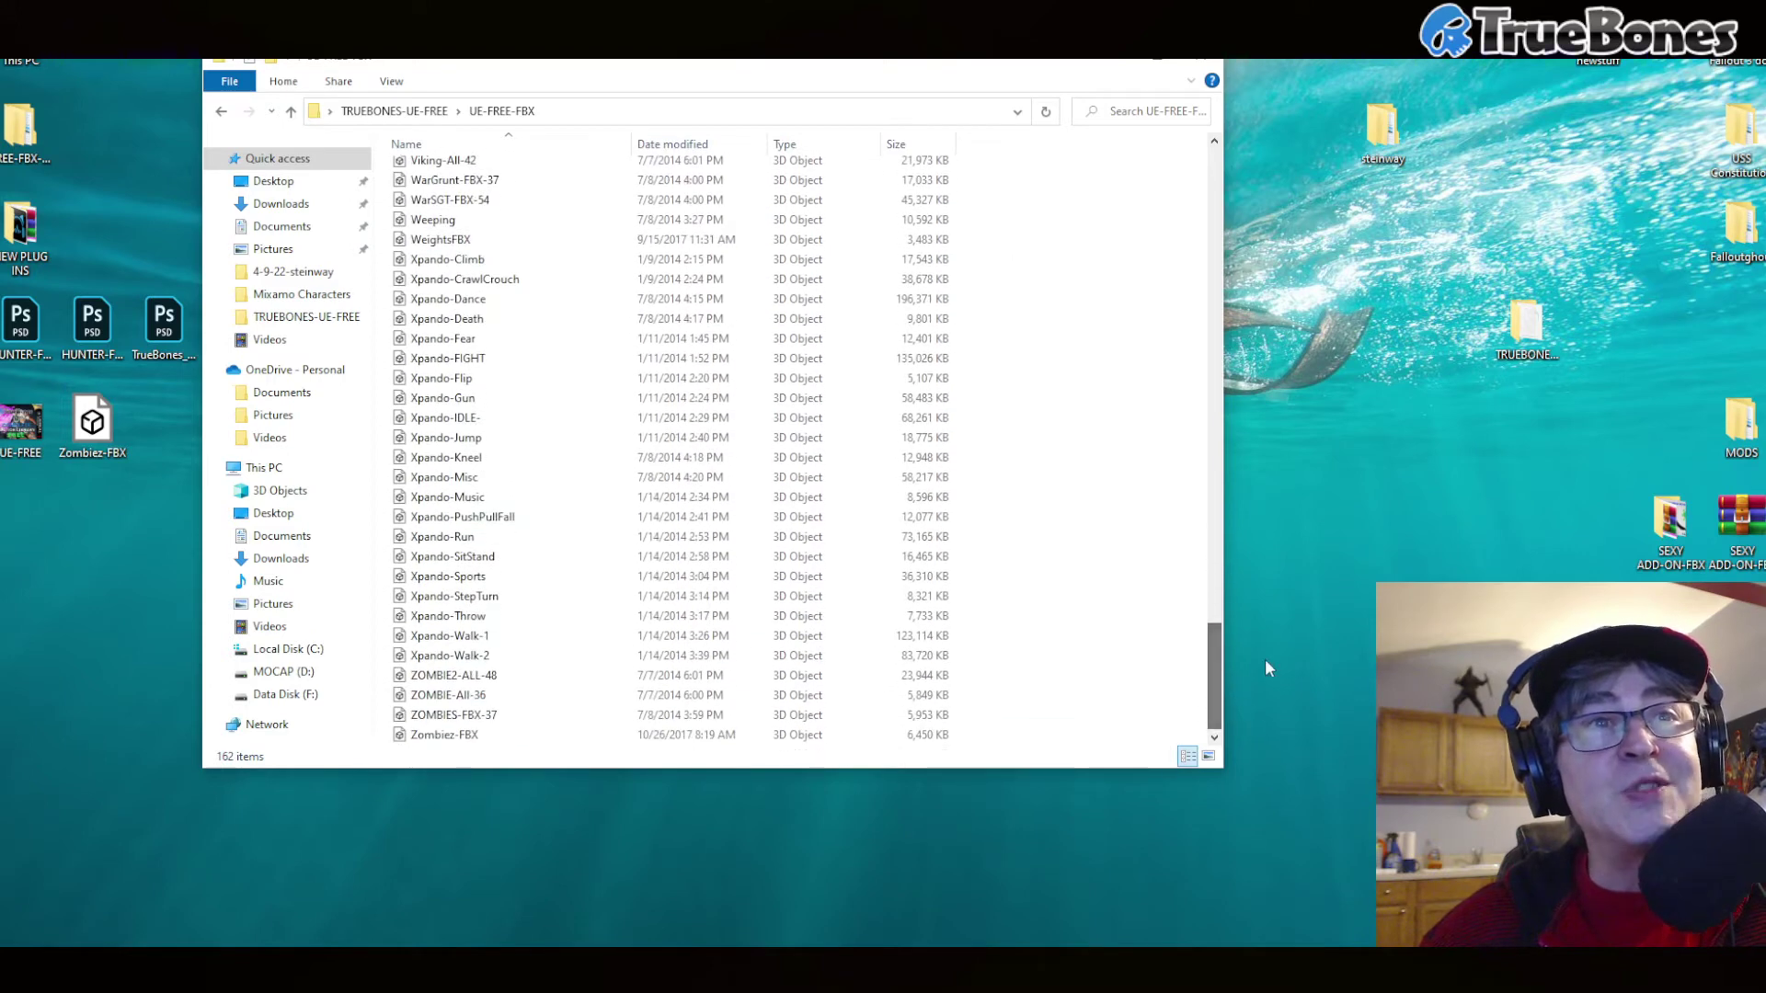
click(221, 112)
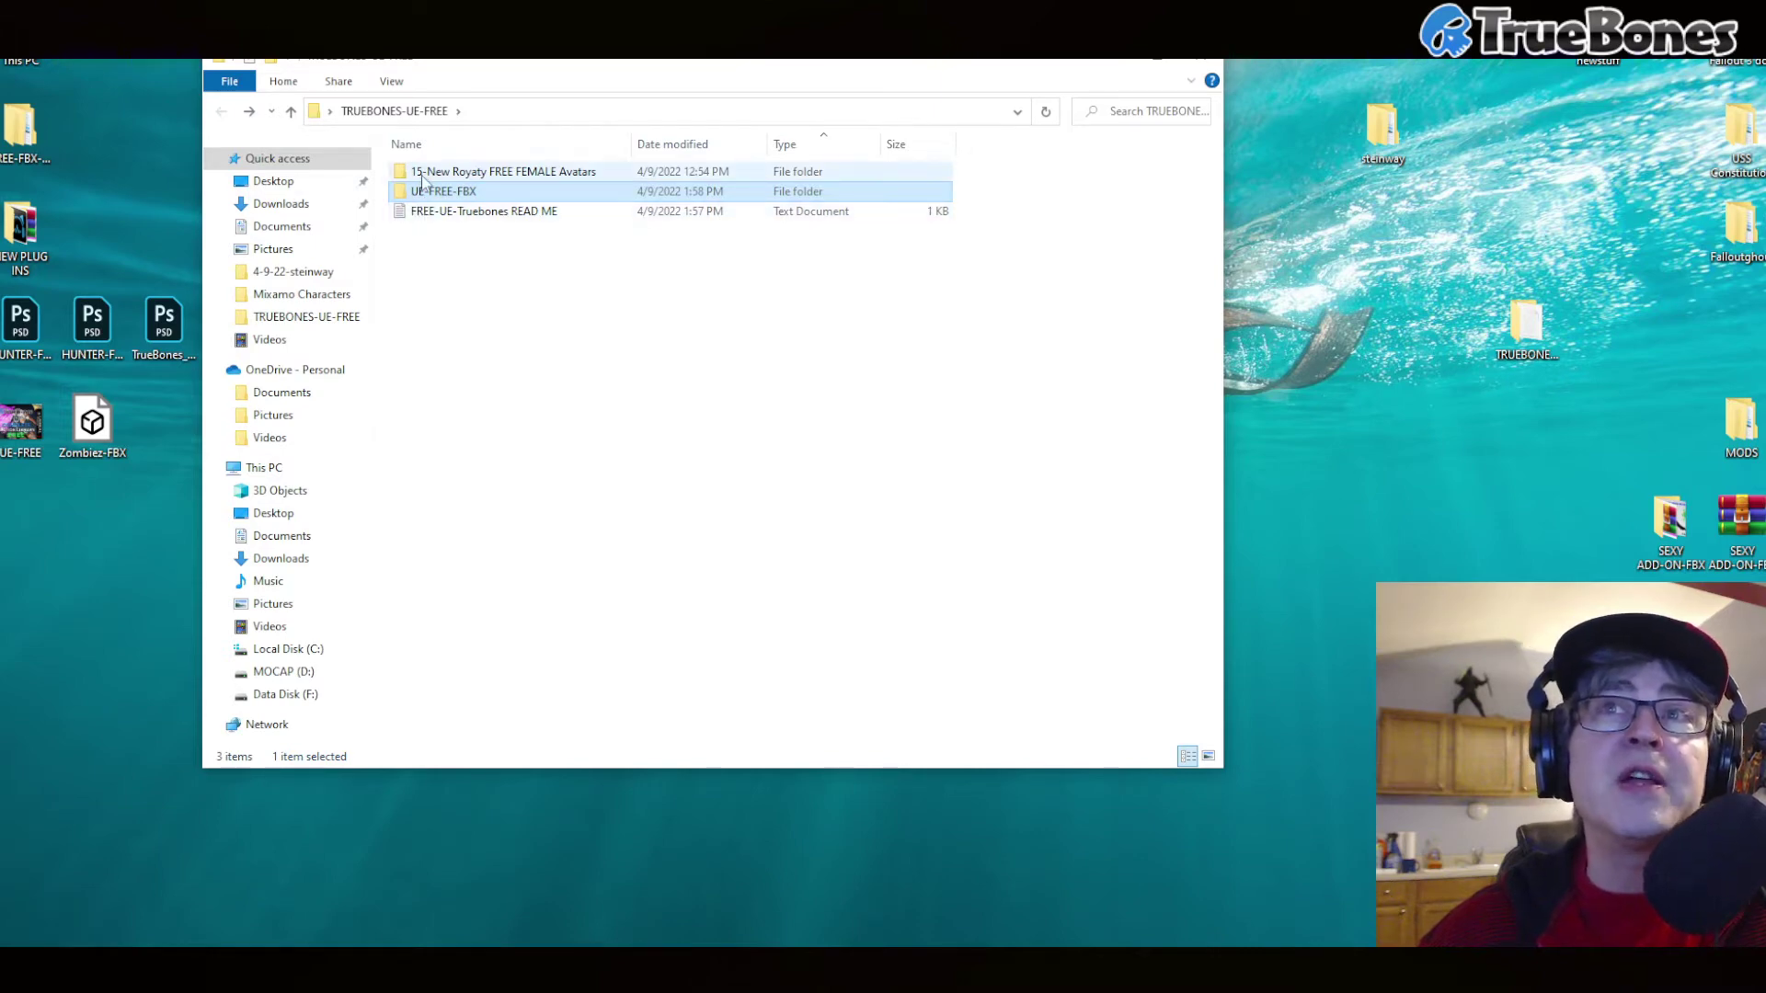
- Read the usage terms in the FREE-UE-Truebones READ ME file, close it and the folder, and dismiss the iPhone warning
double_click(496, 214)
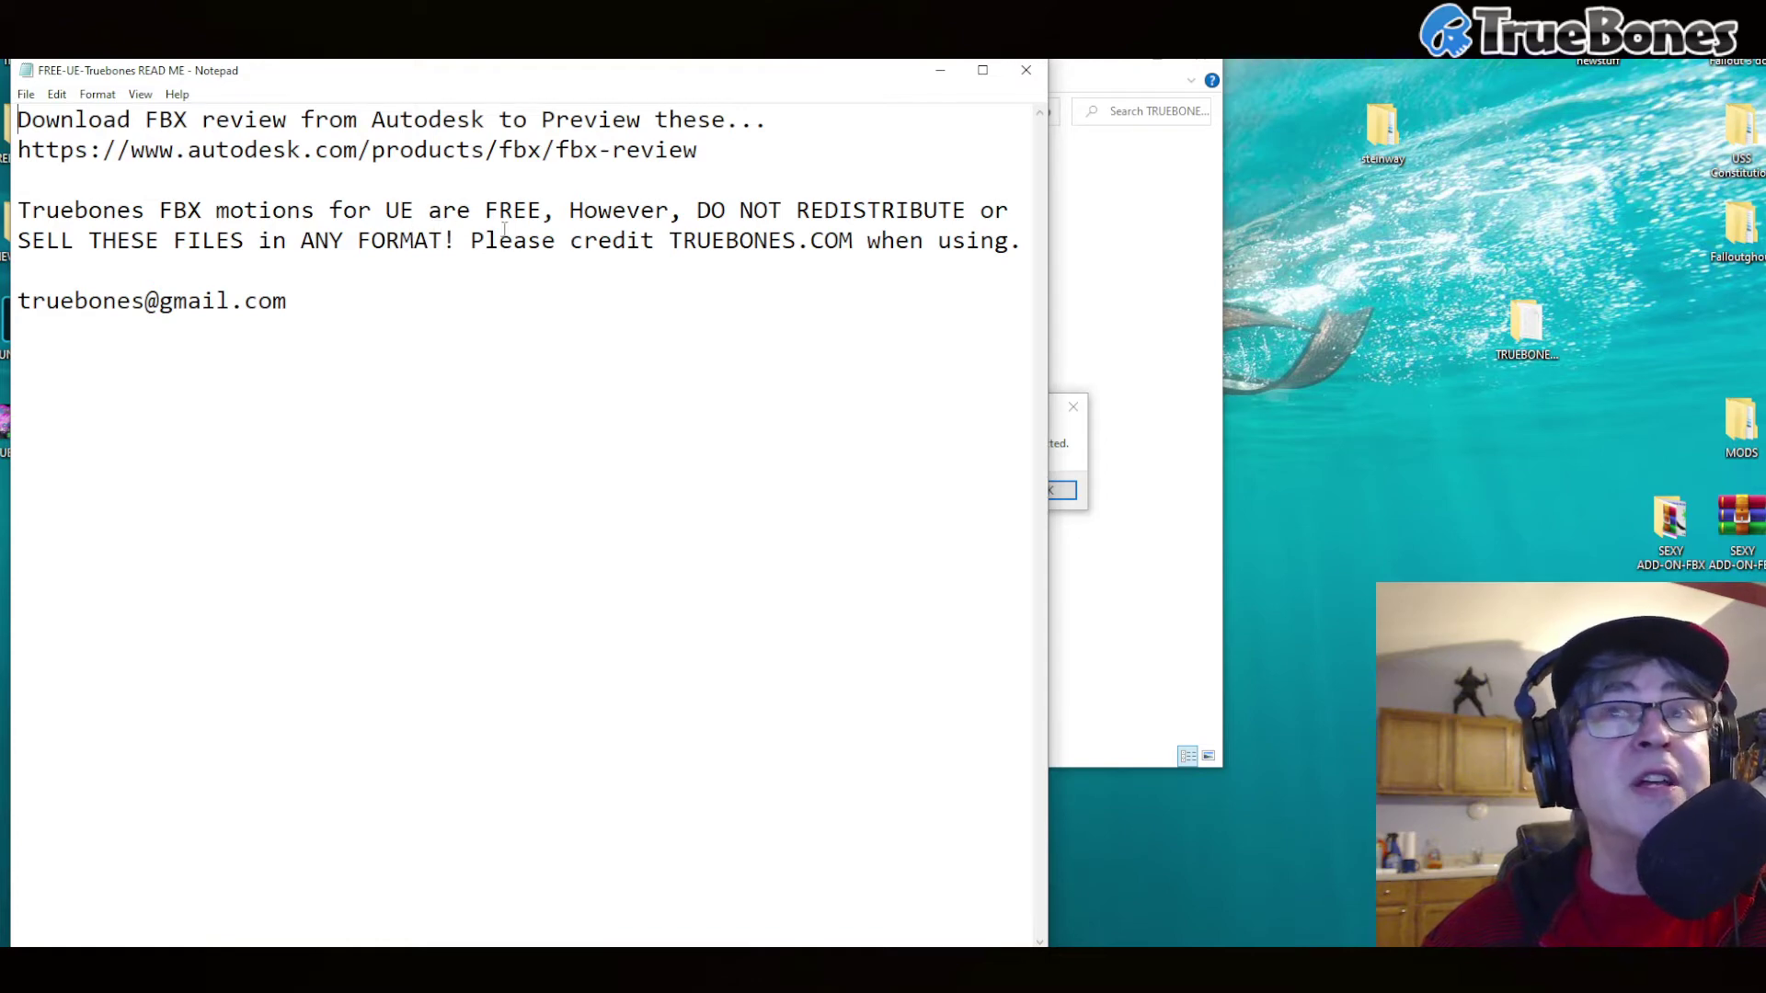
drag(711, 211, 842, 217)
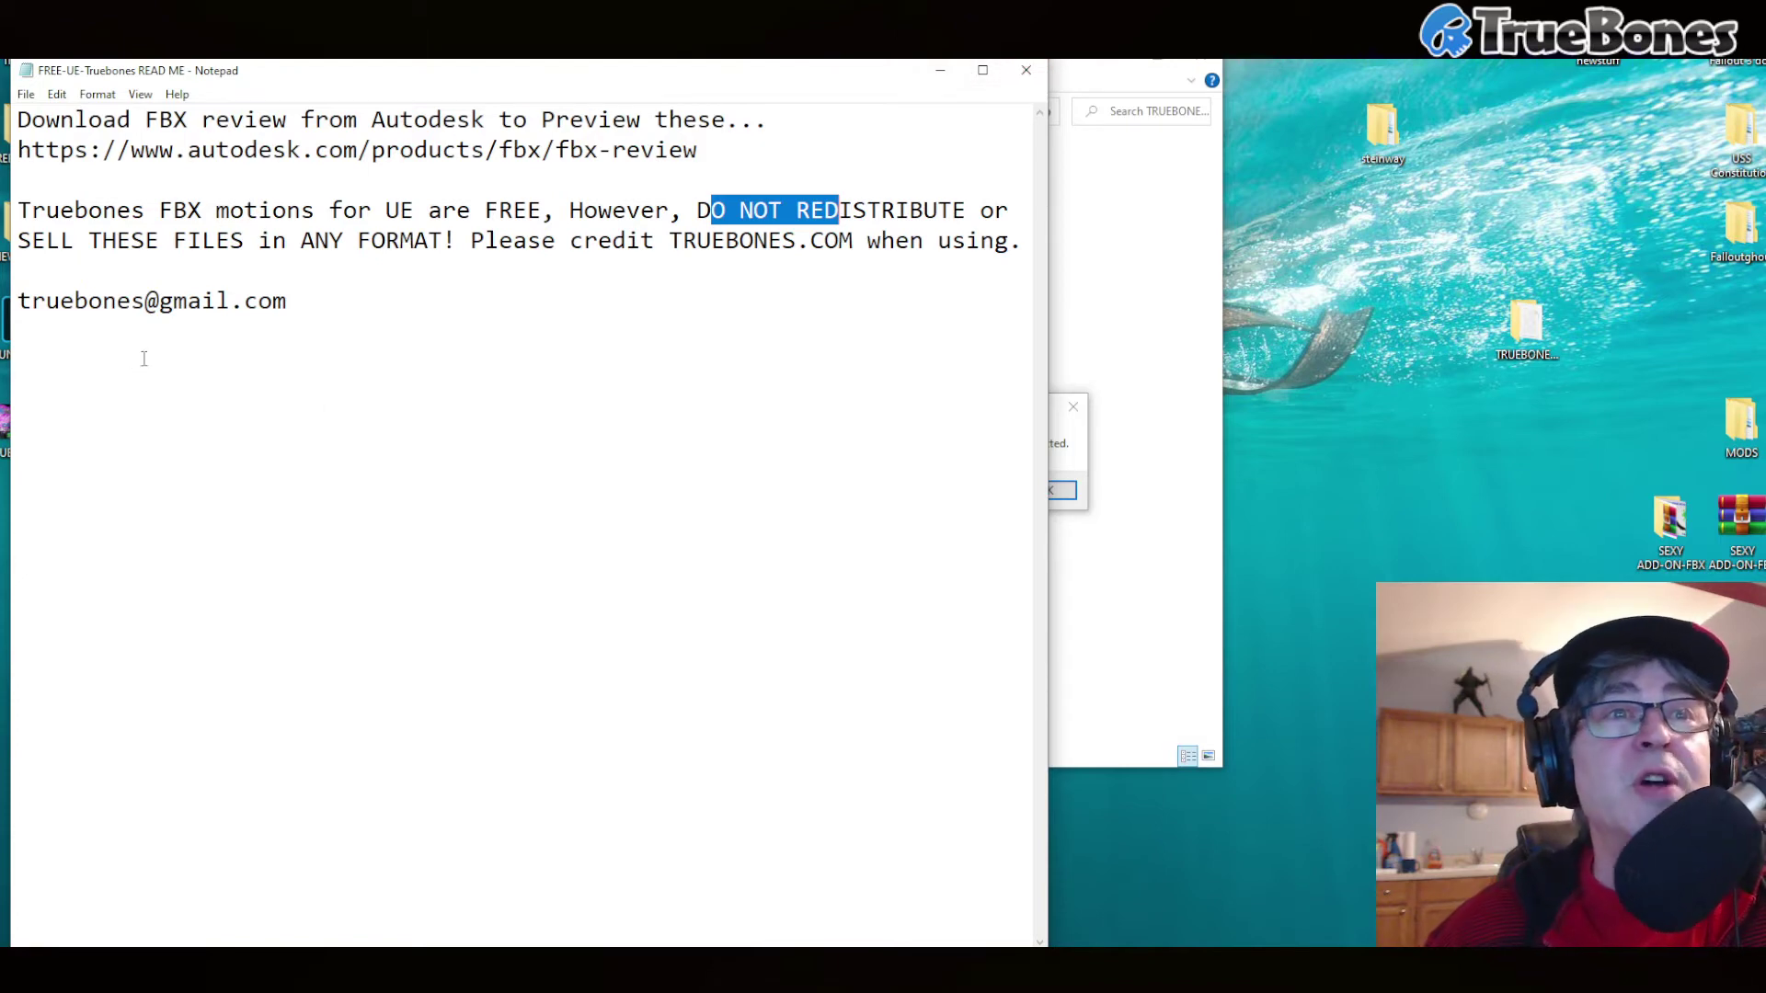
drag(289, 309, 23, 327)
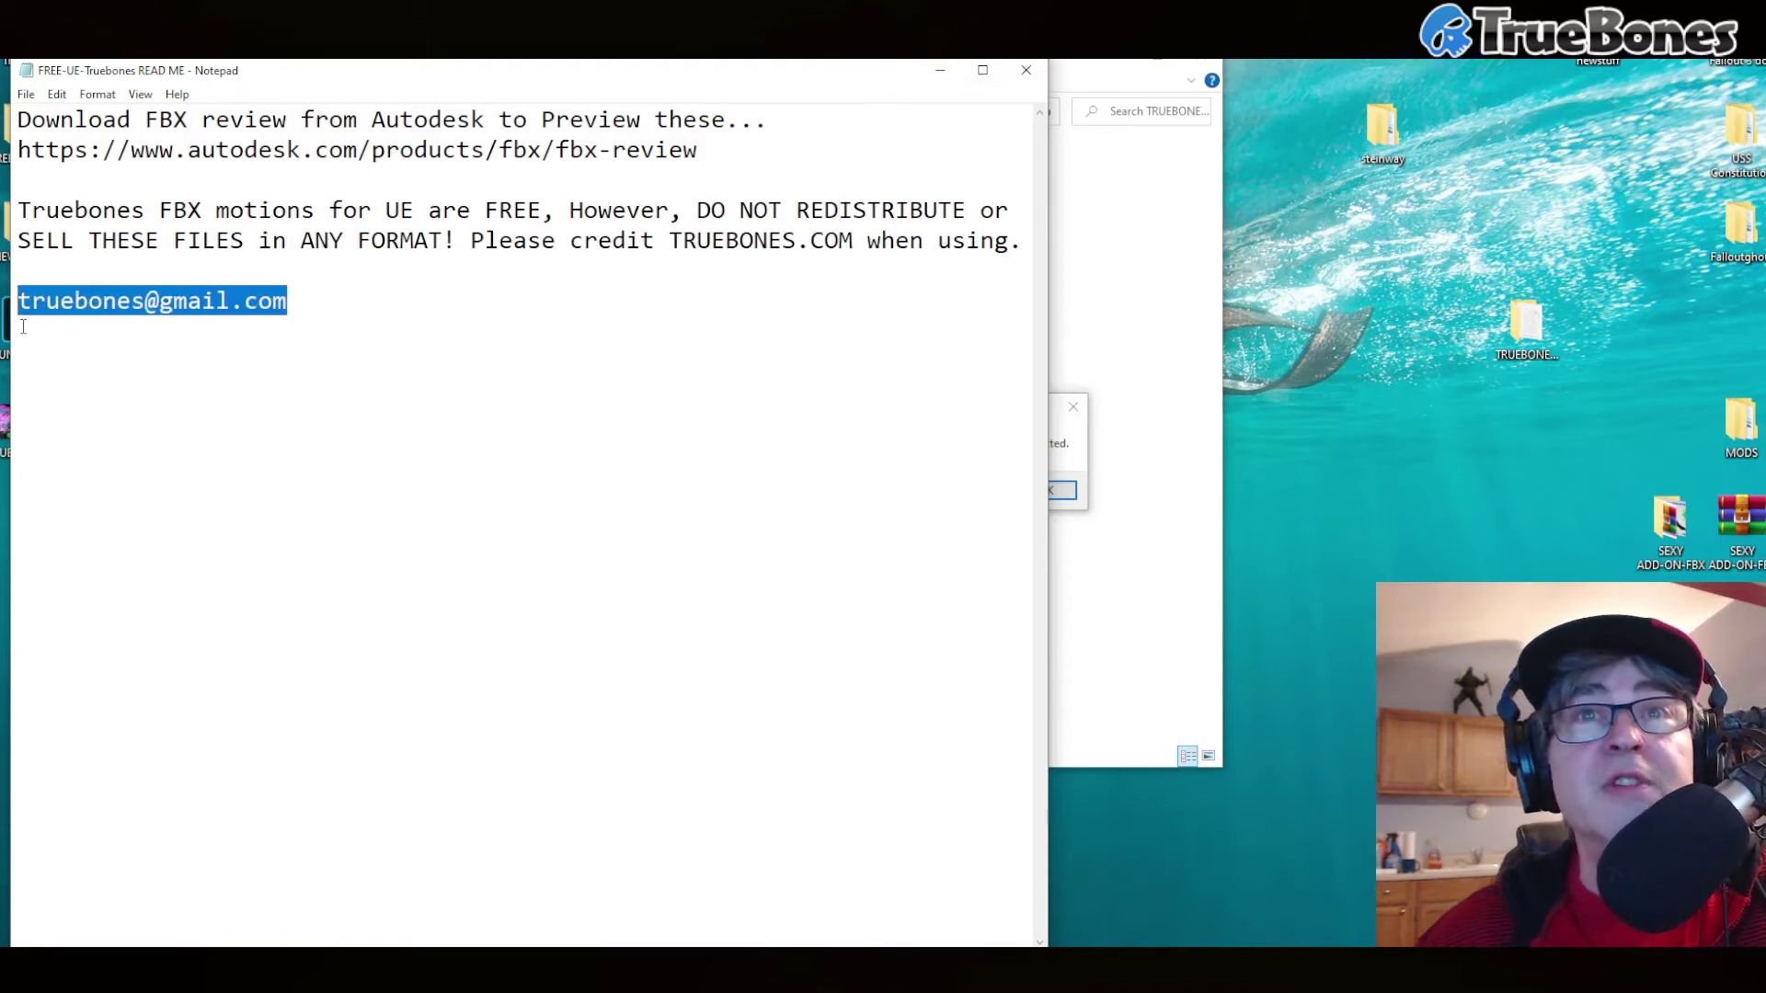
click(1026, 70)
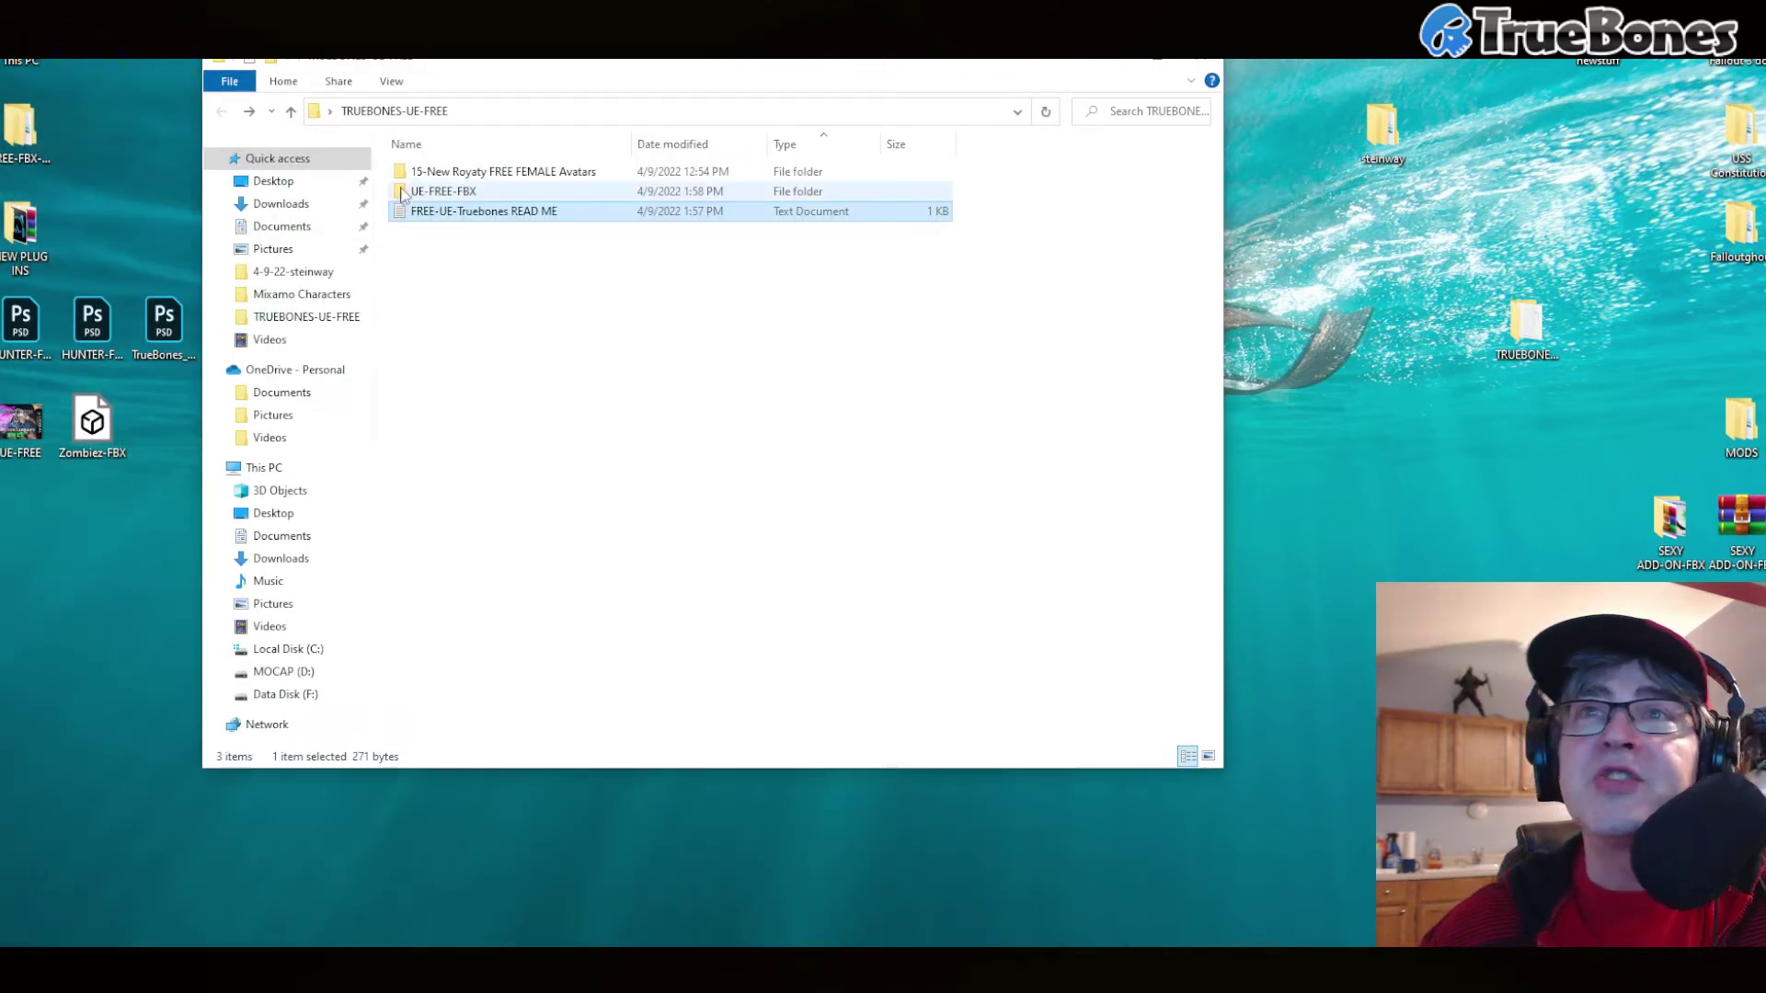
click(1209, 66)
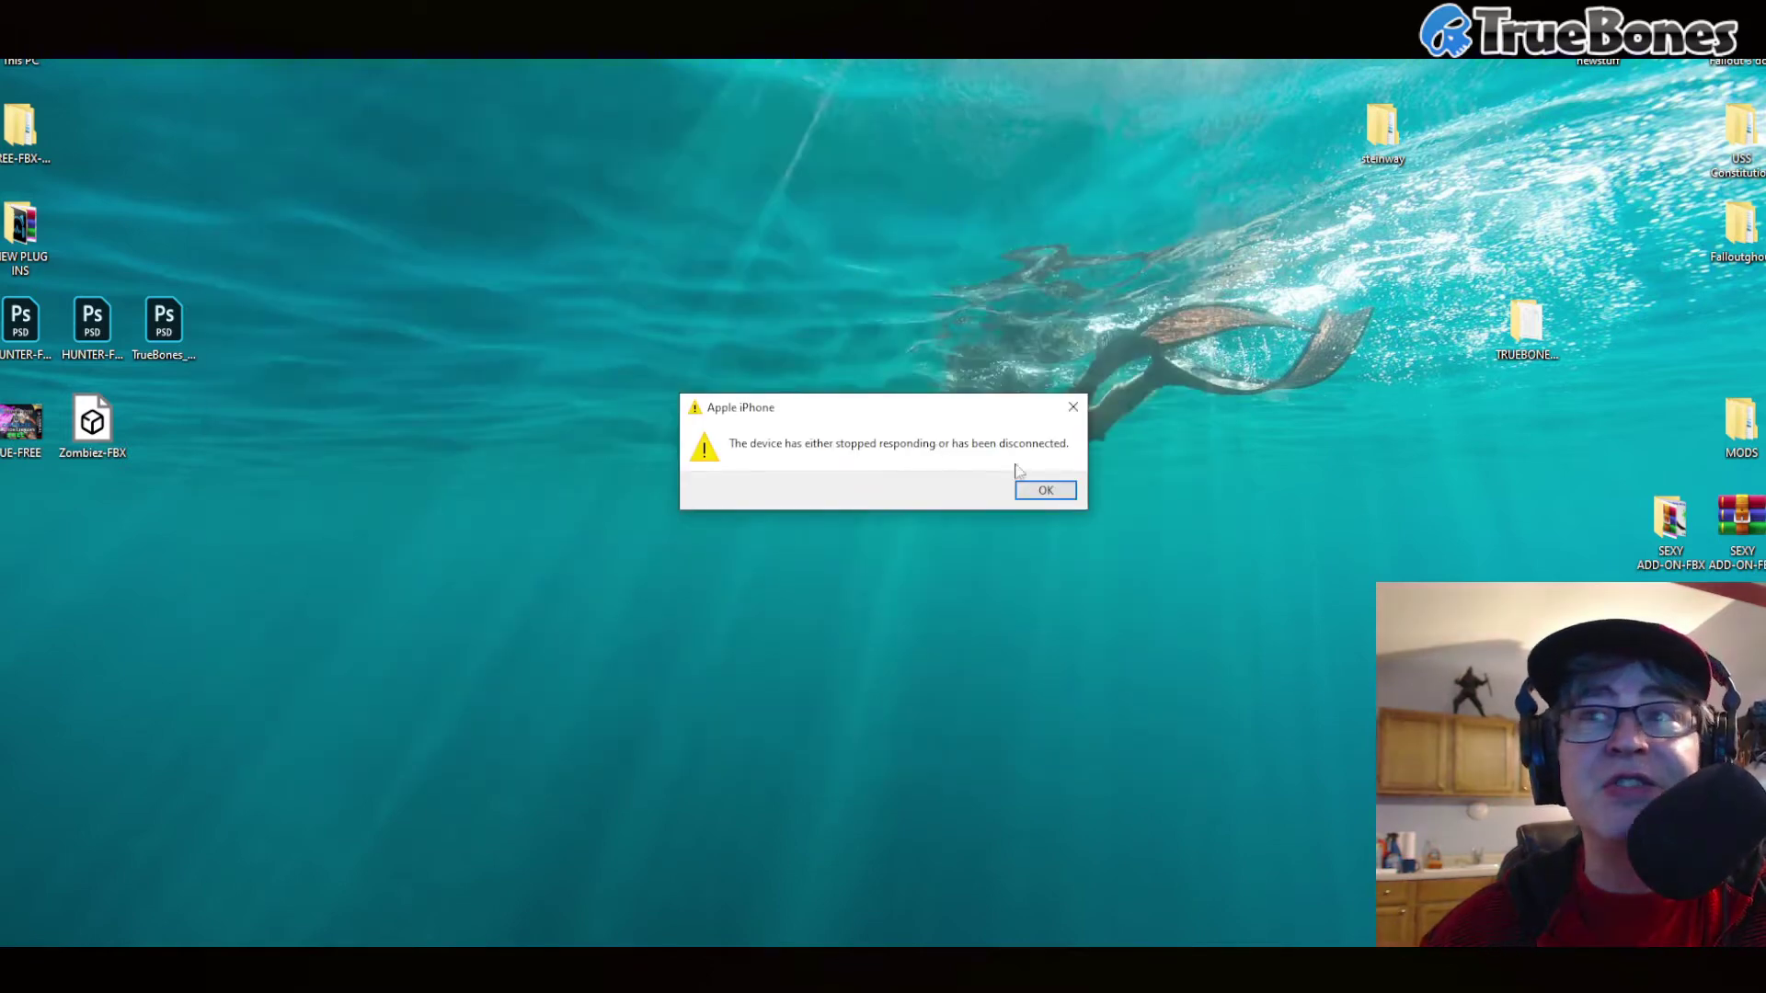
click(1045, 489)
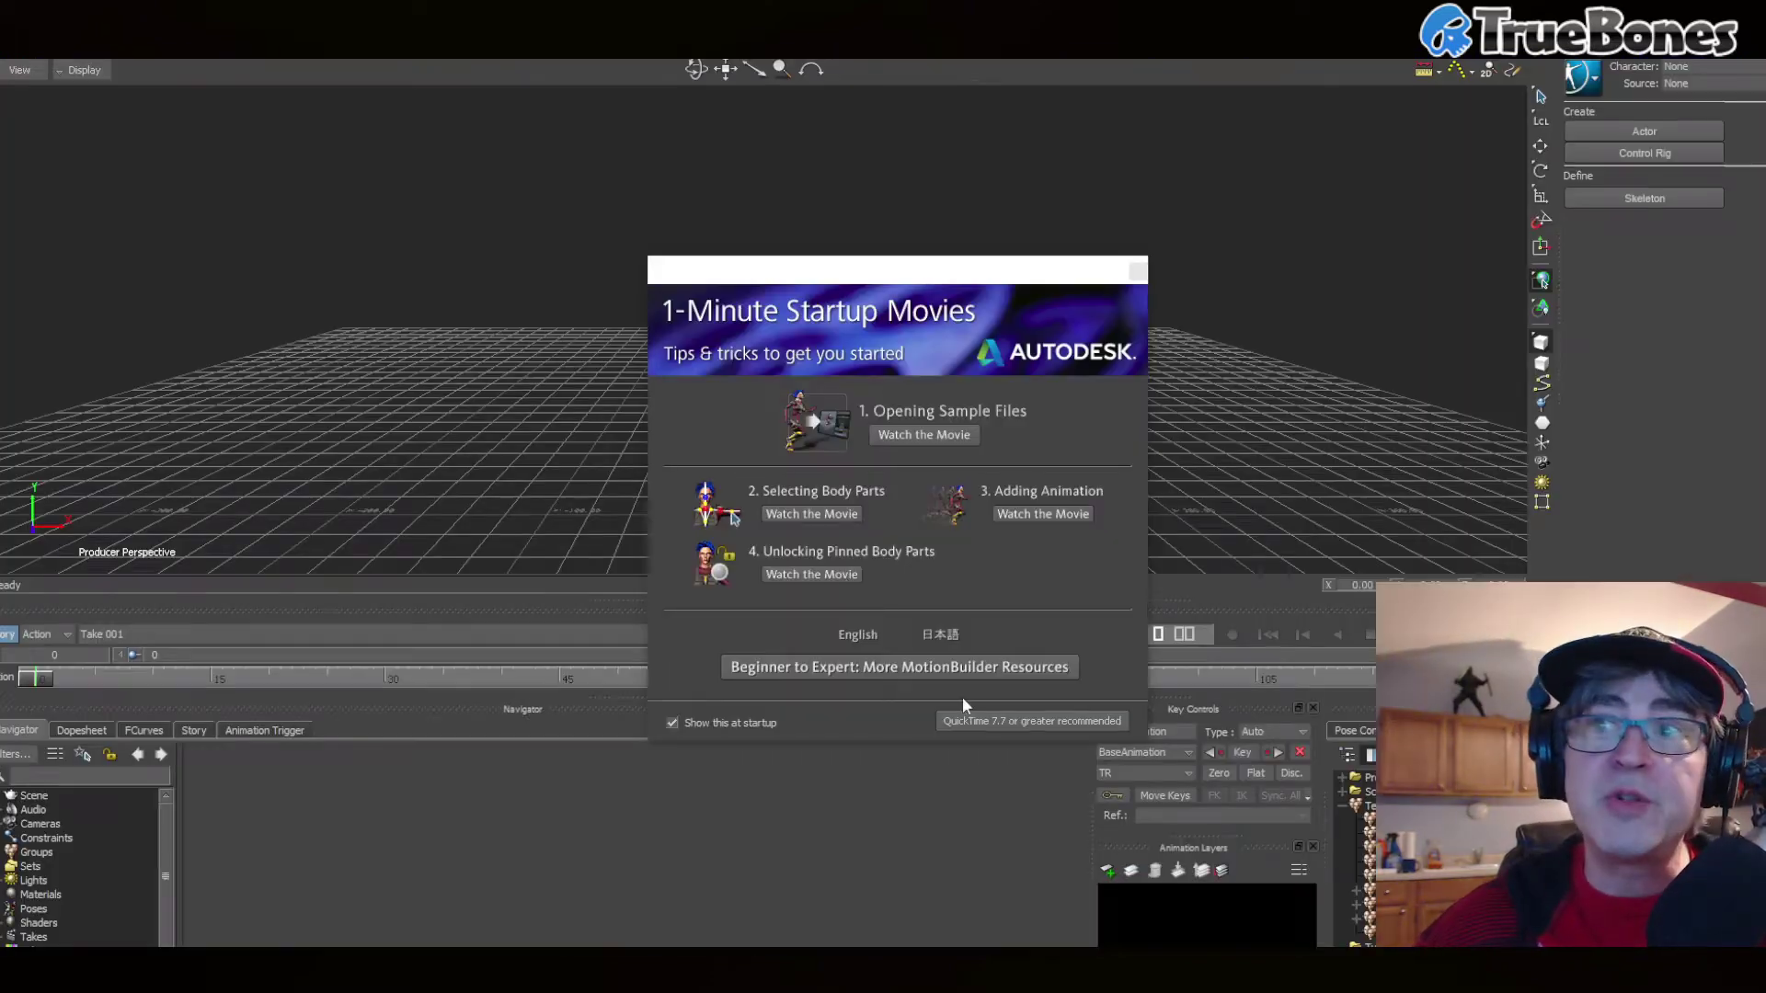
- In MotionBuilder, dismiss the startup movies window and open the desktop file Zombiez-FBX with all takes in a maximized window
click(1138, 271)
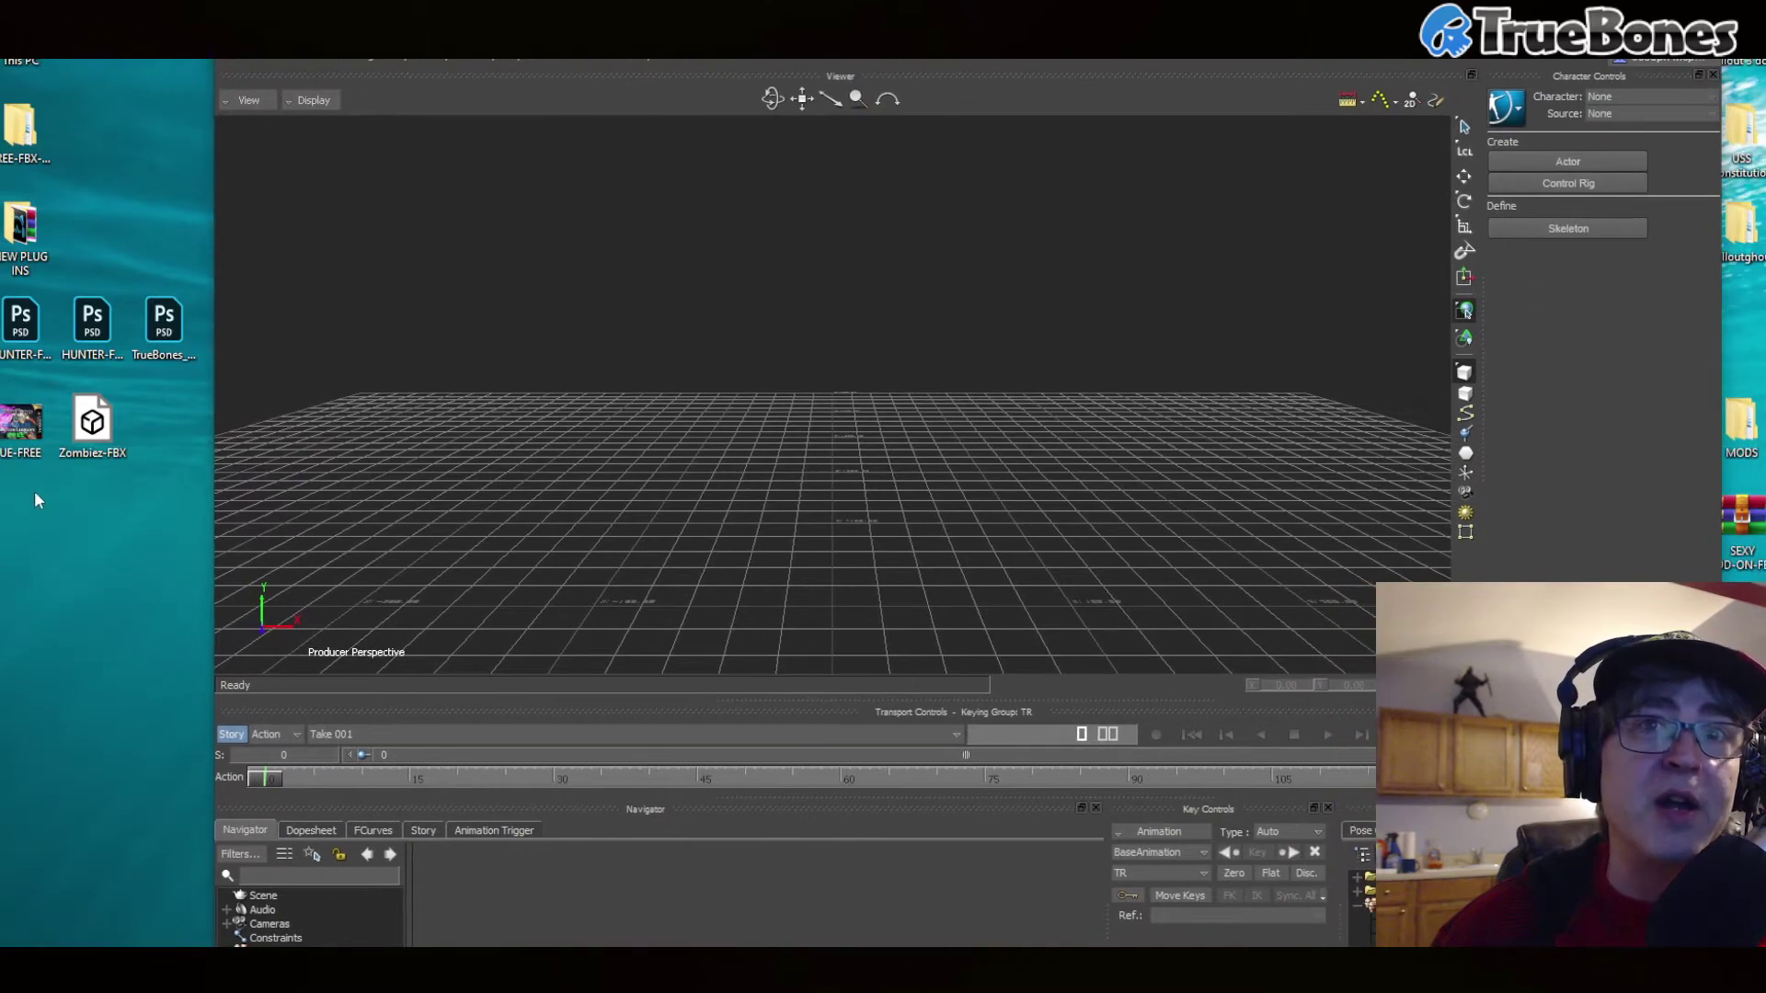
drag(92, 422, 317, 408)
mouse_move(350, 410)
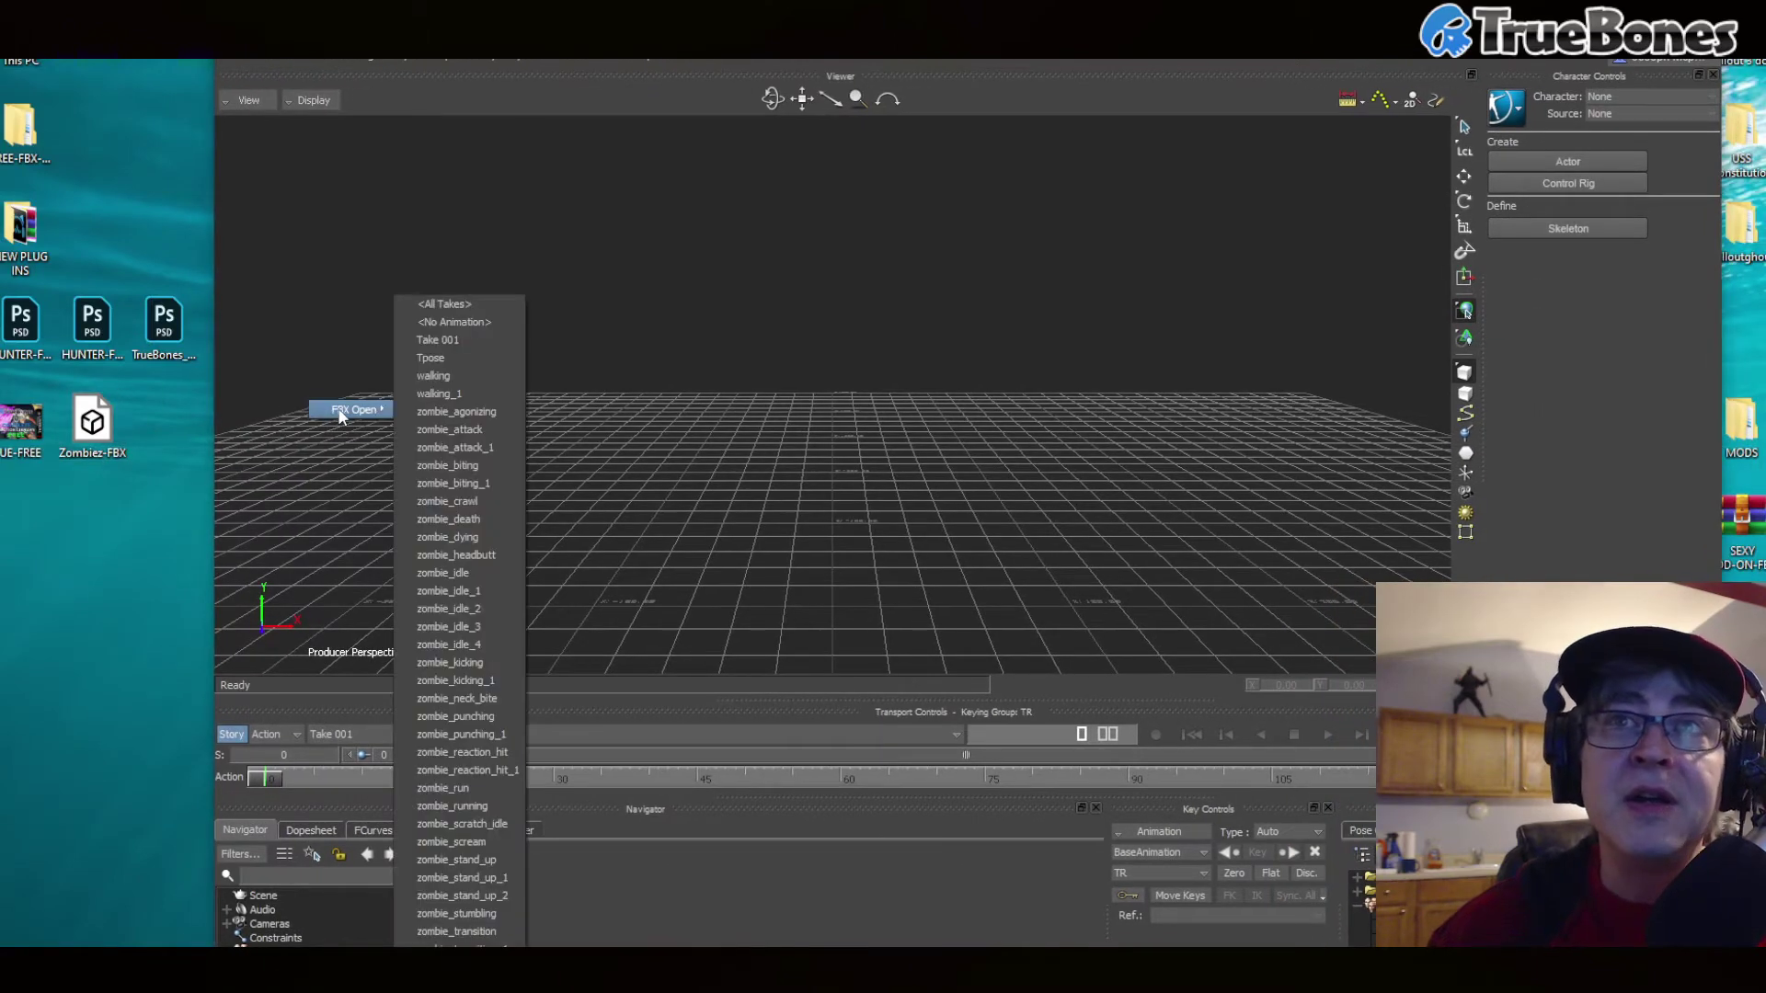
click(508, 305)
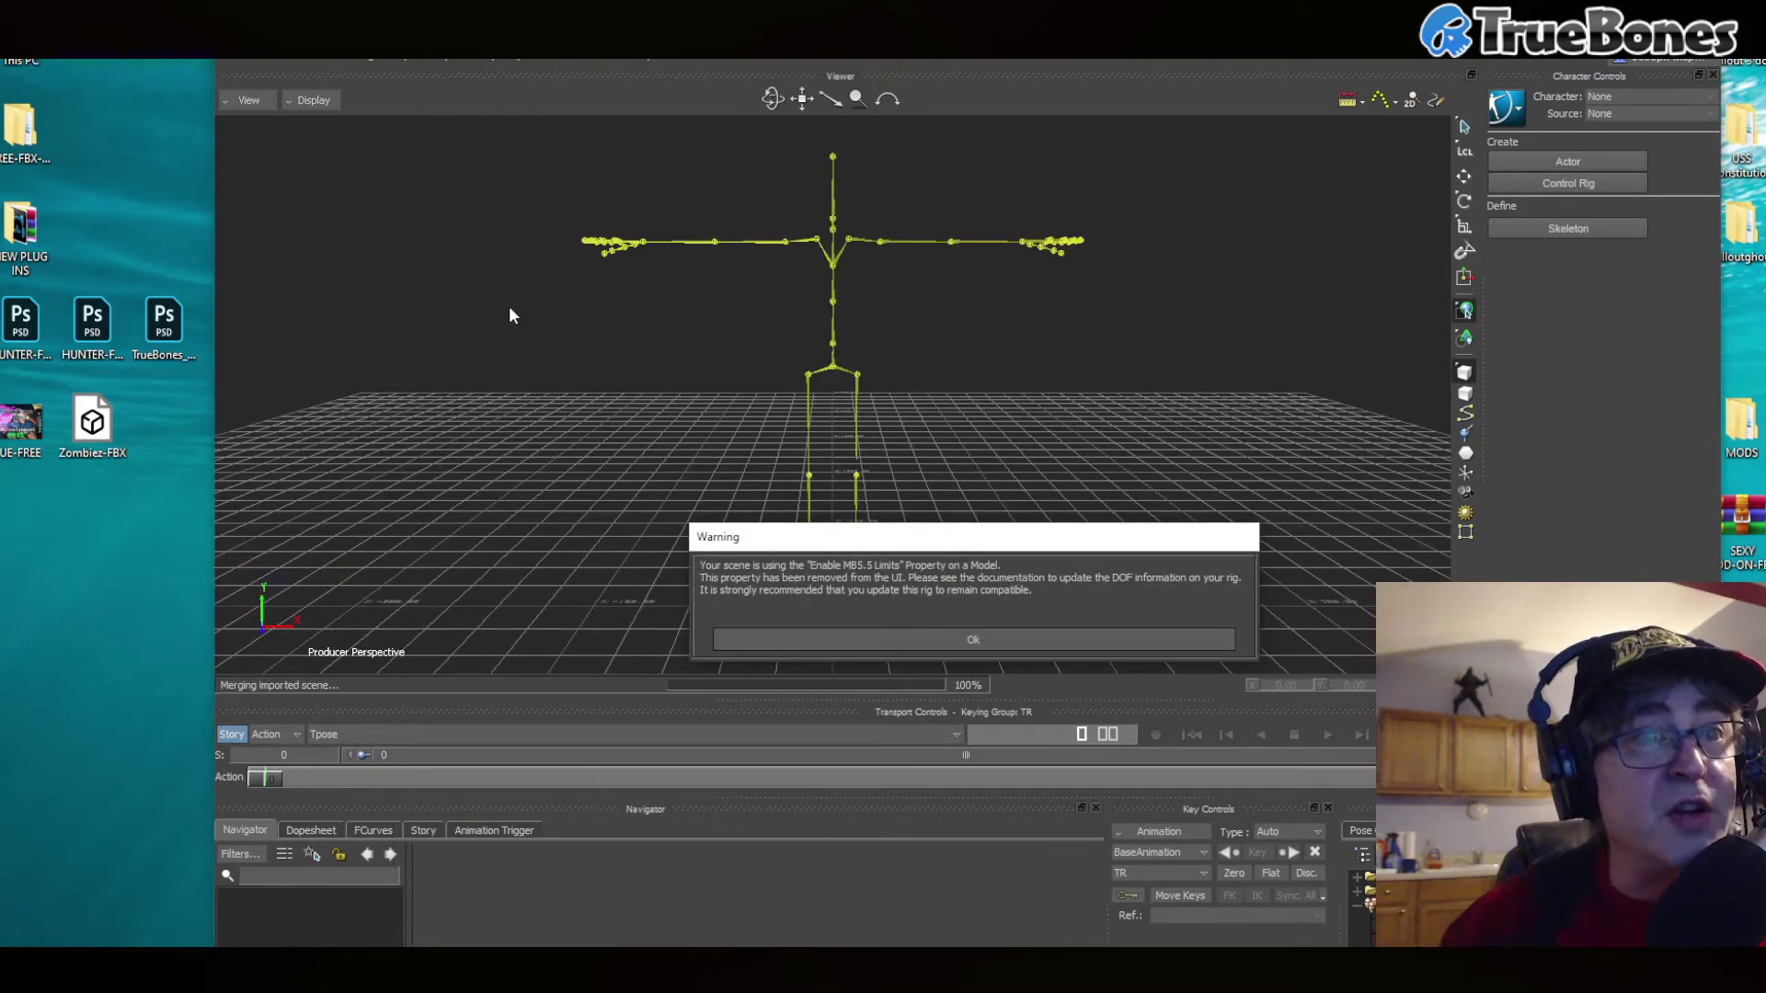
click(813, 647)
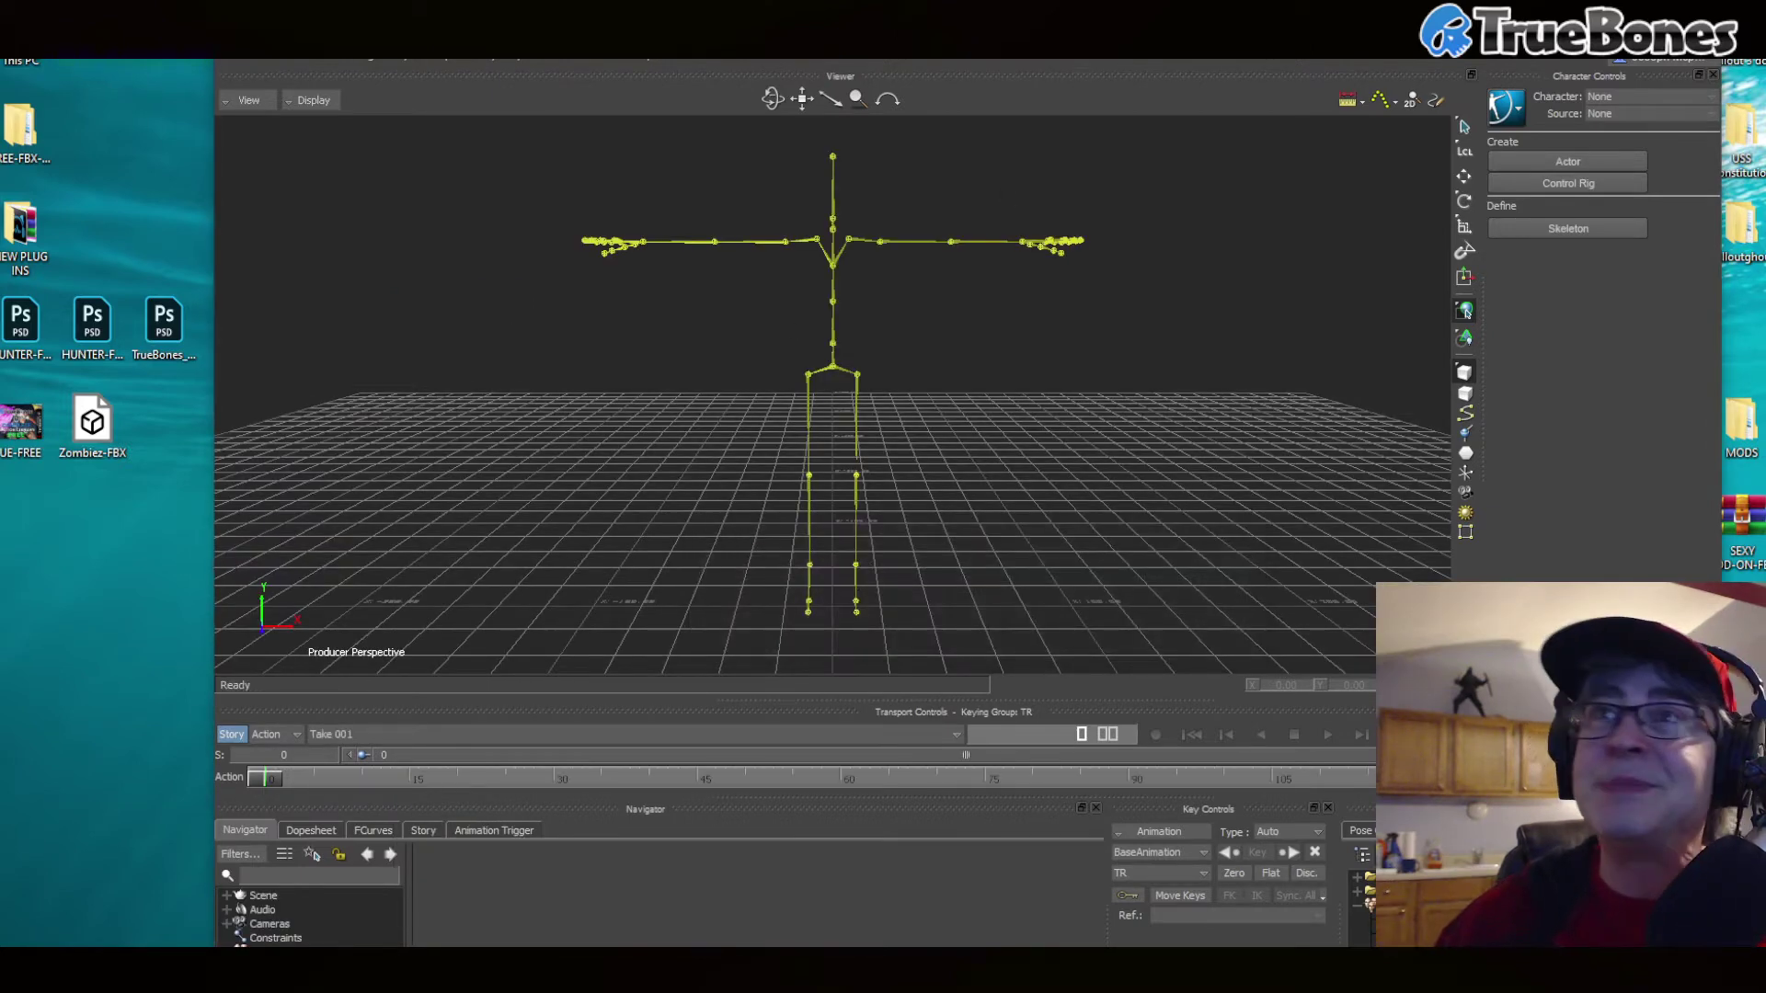
double_click(828, 56)
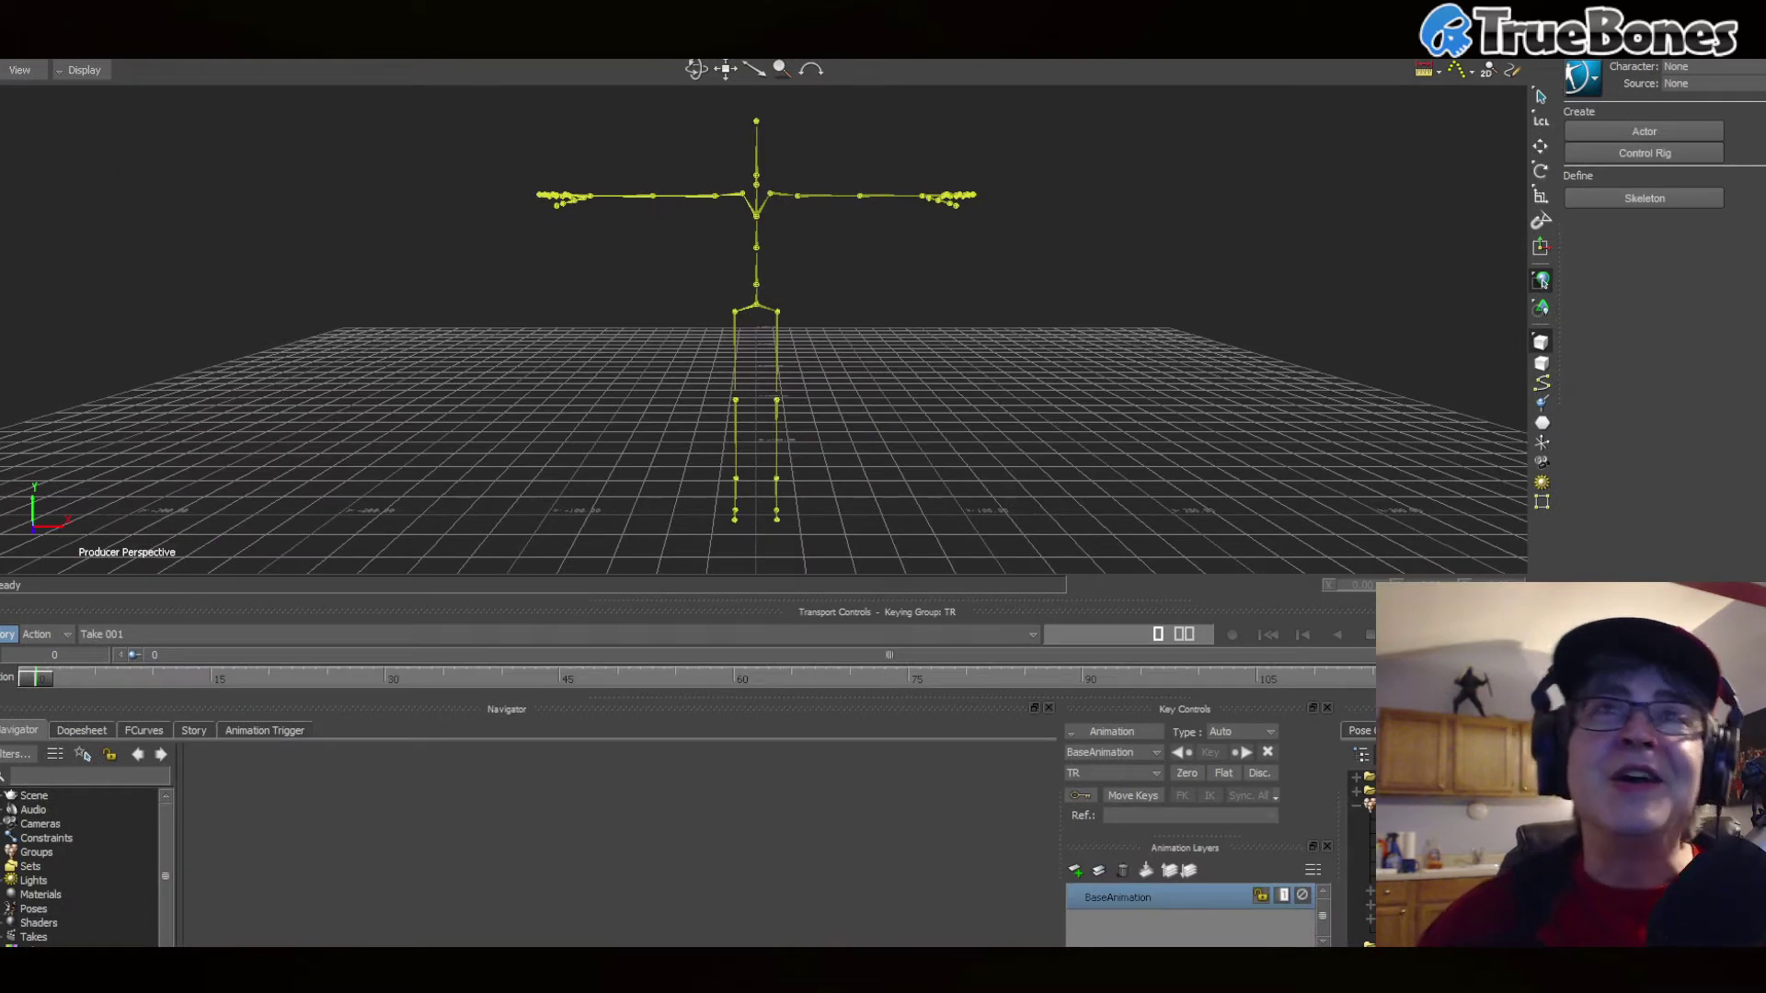
- Enlarge the Navigator area, expand the Scene hierarchy and select the Hips bone
scroll(129, 570, down, 1)
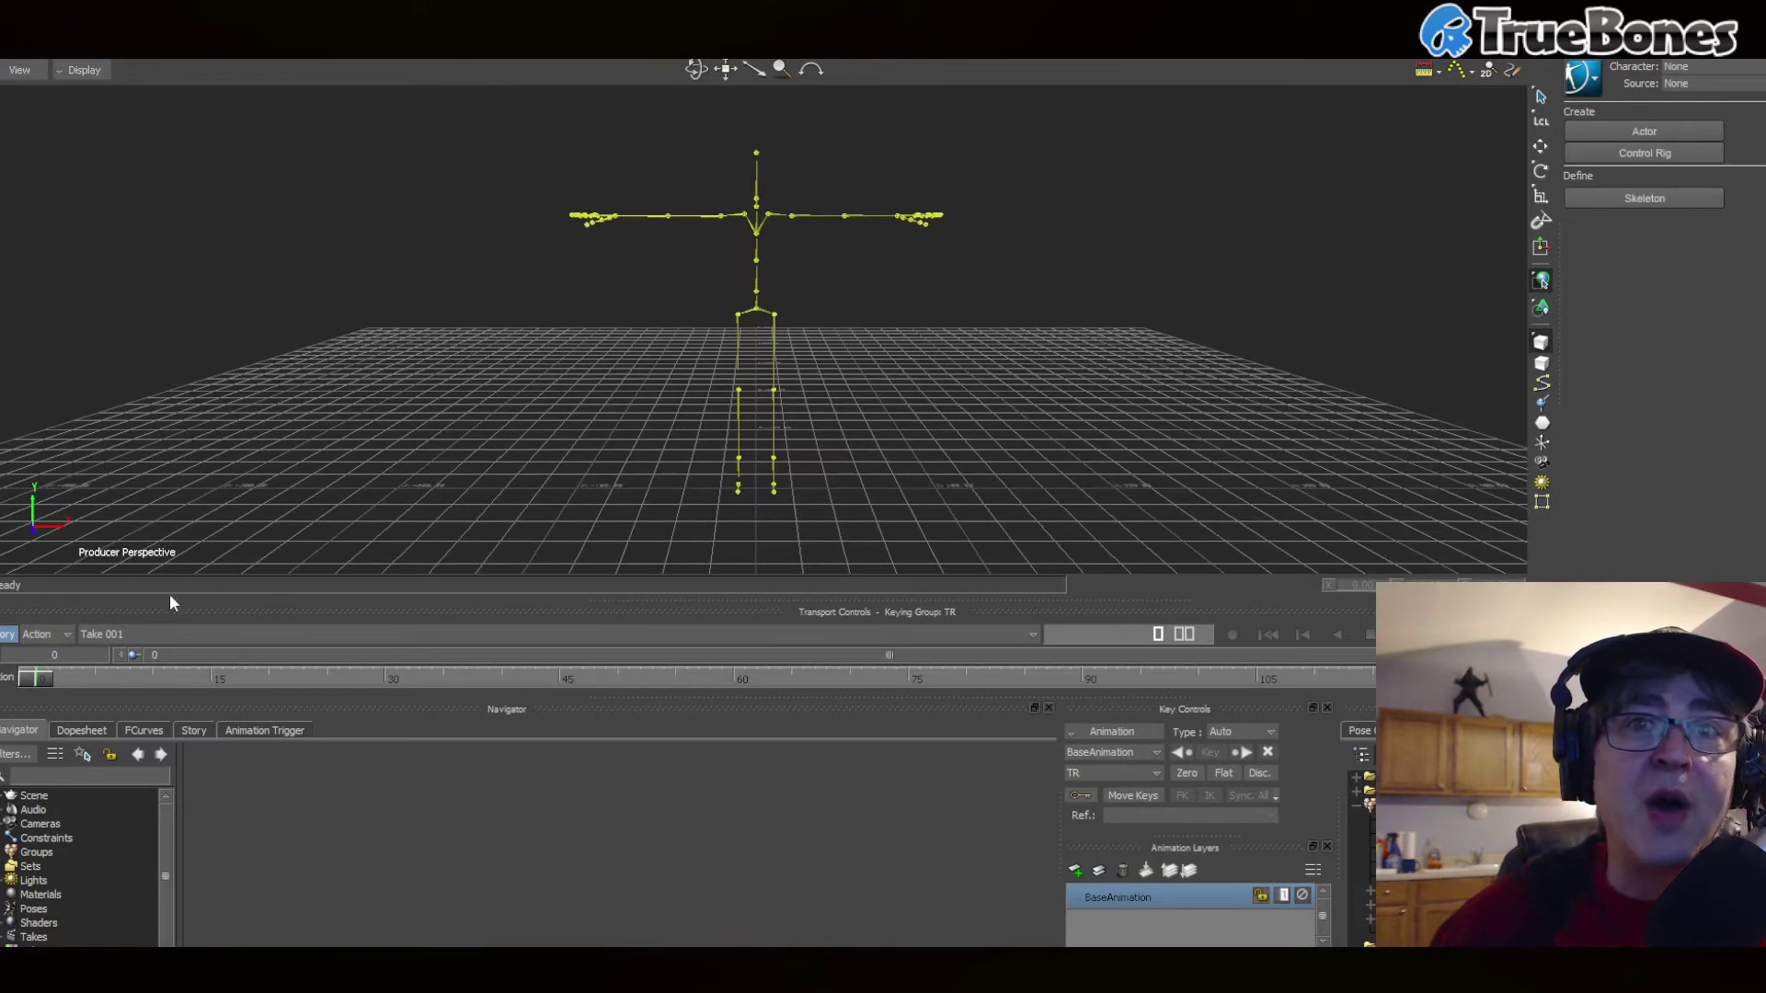
drag(169, 602, 188, 350)
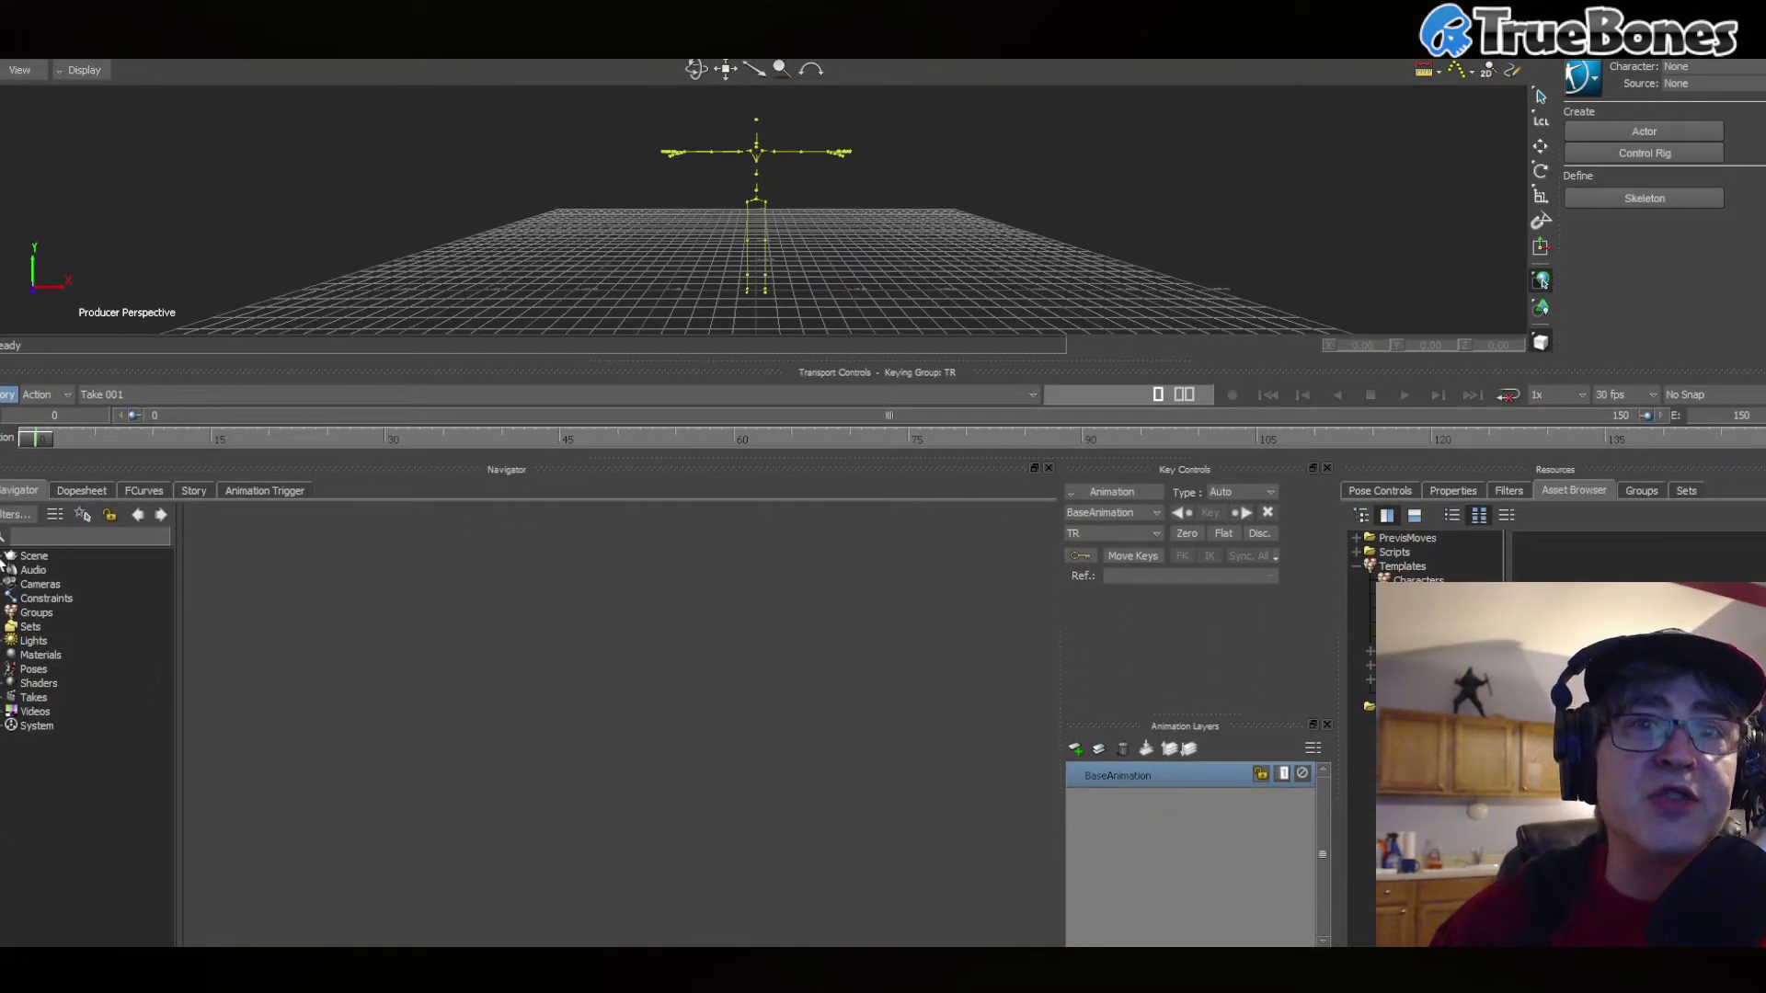
click(8, 557)
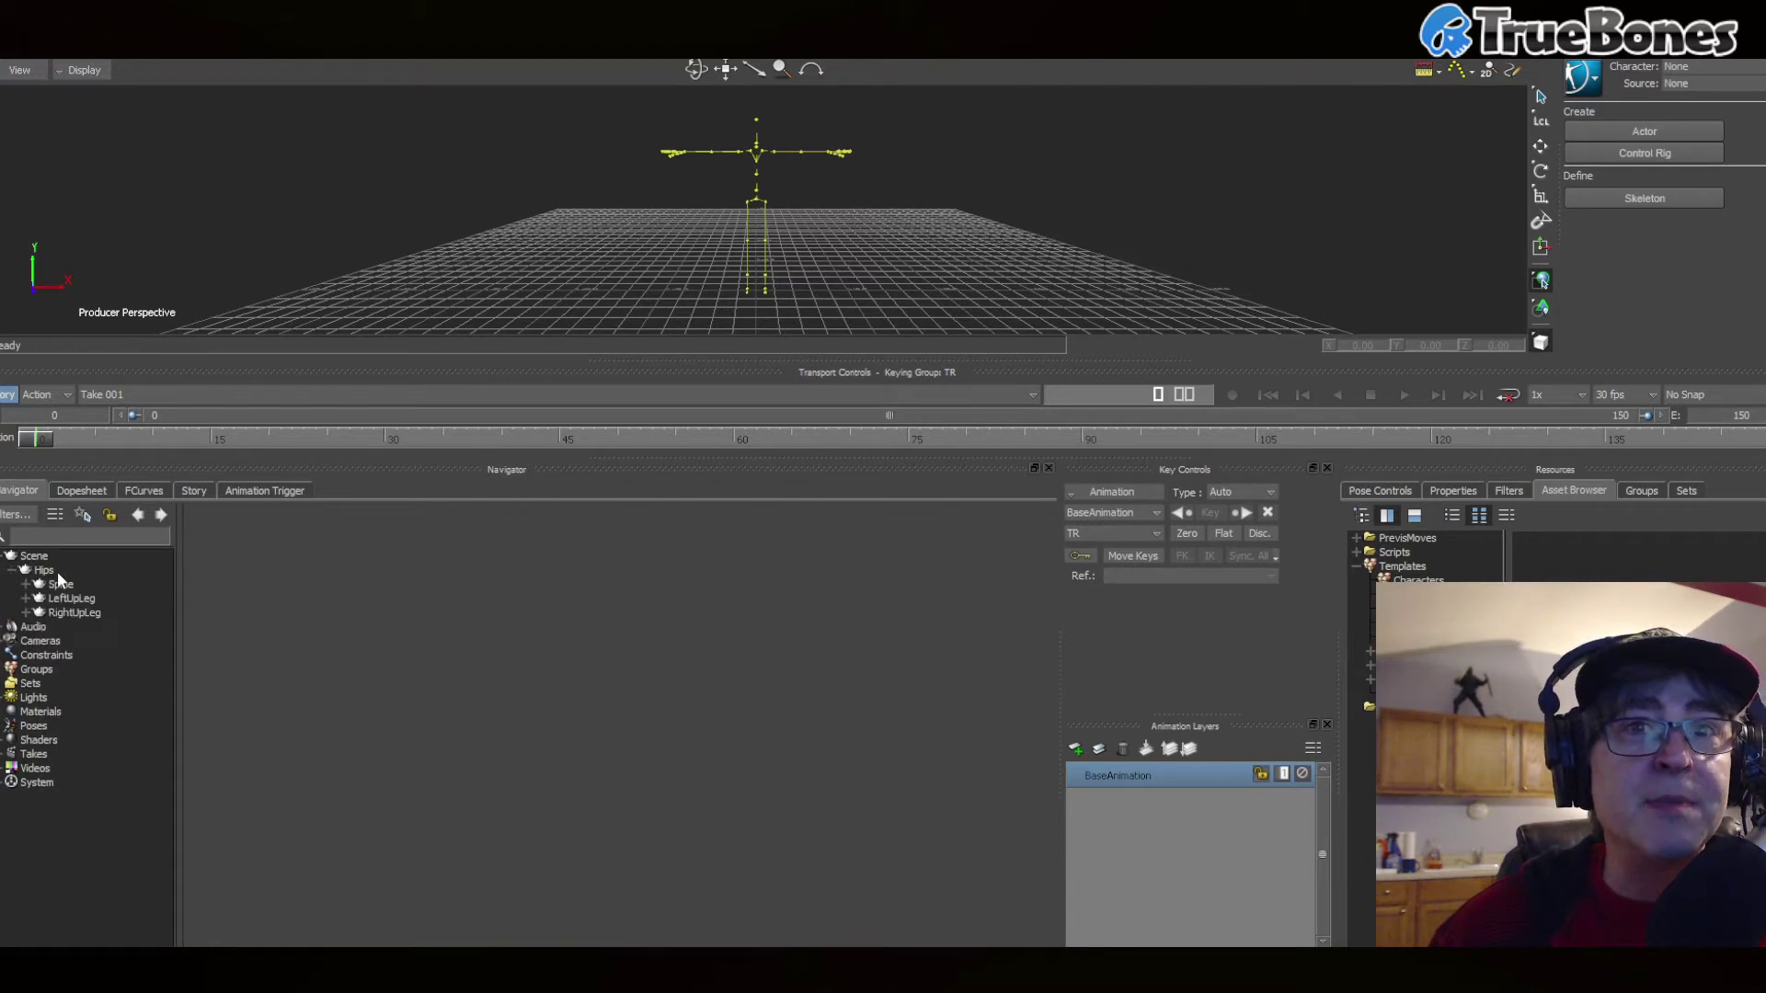
click(55, 571)
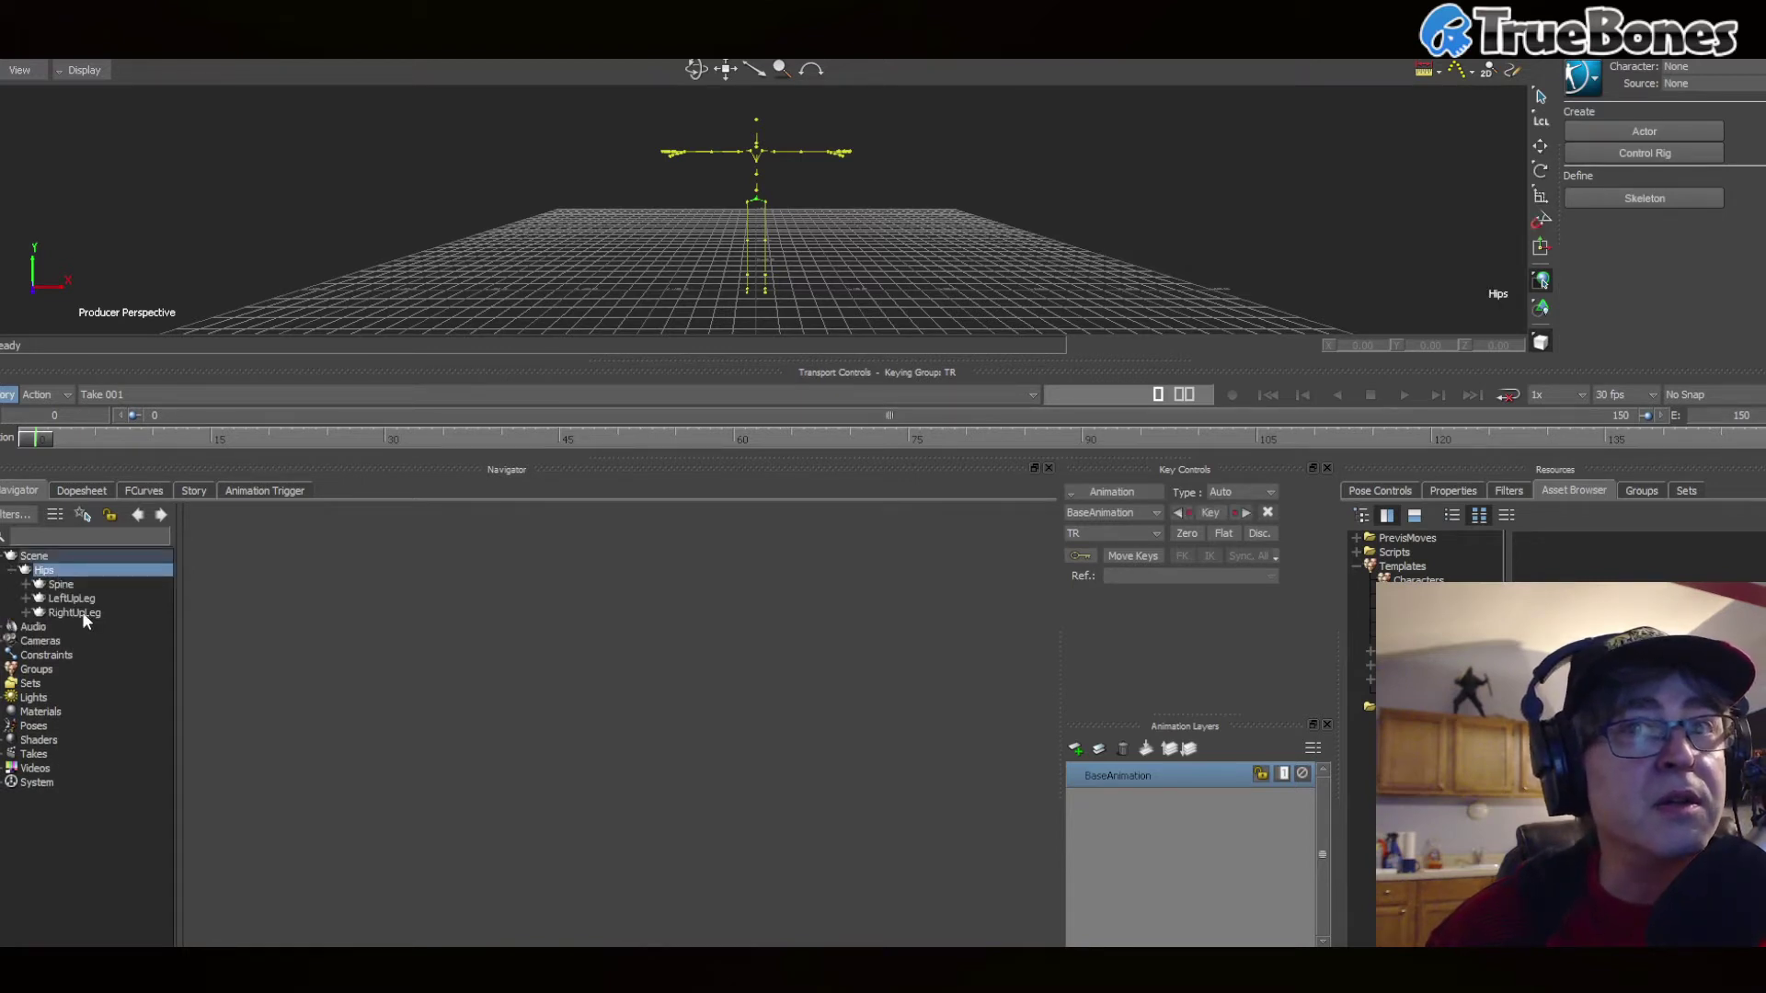
click(81, 613)
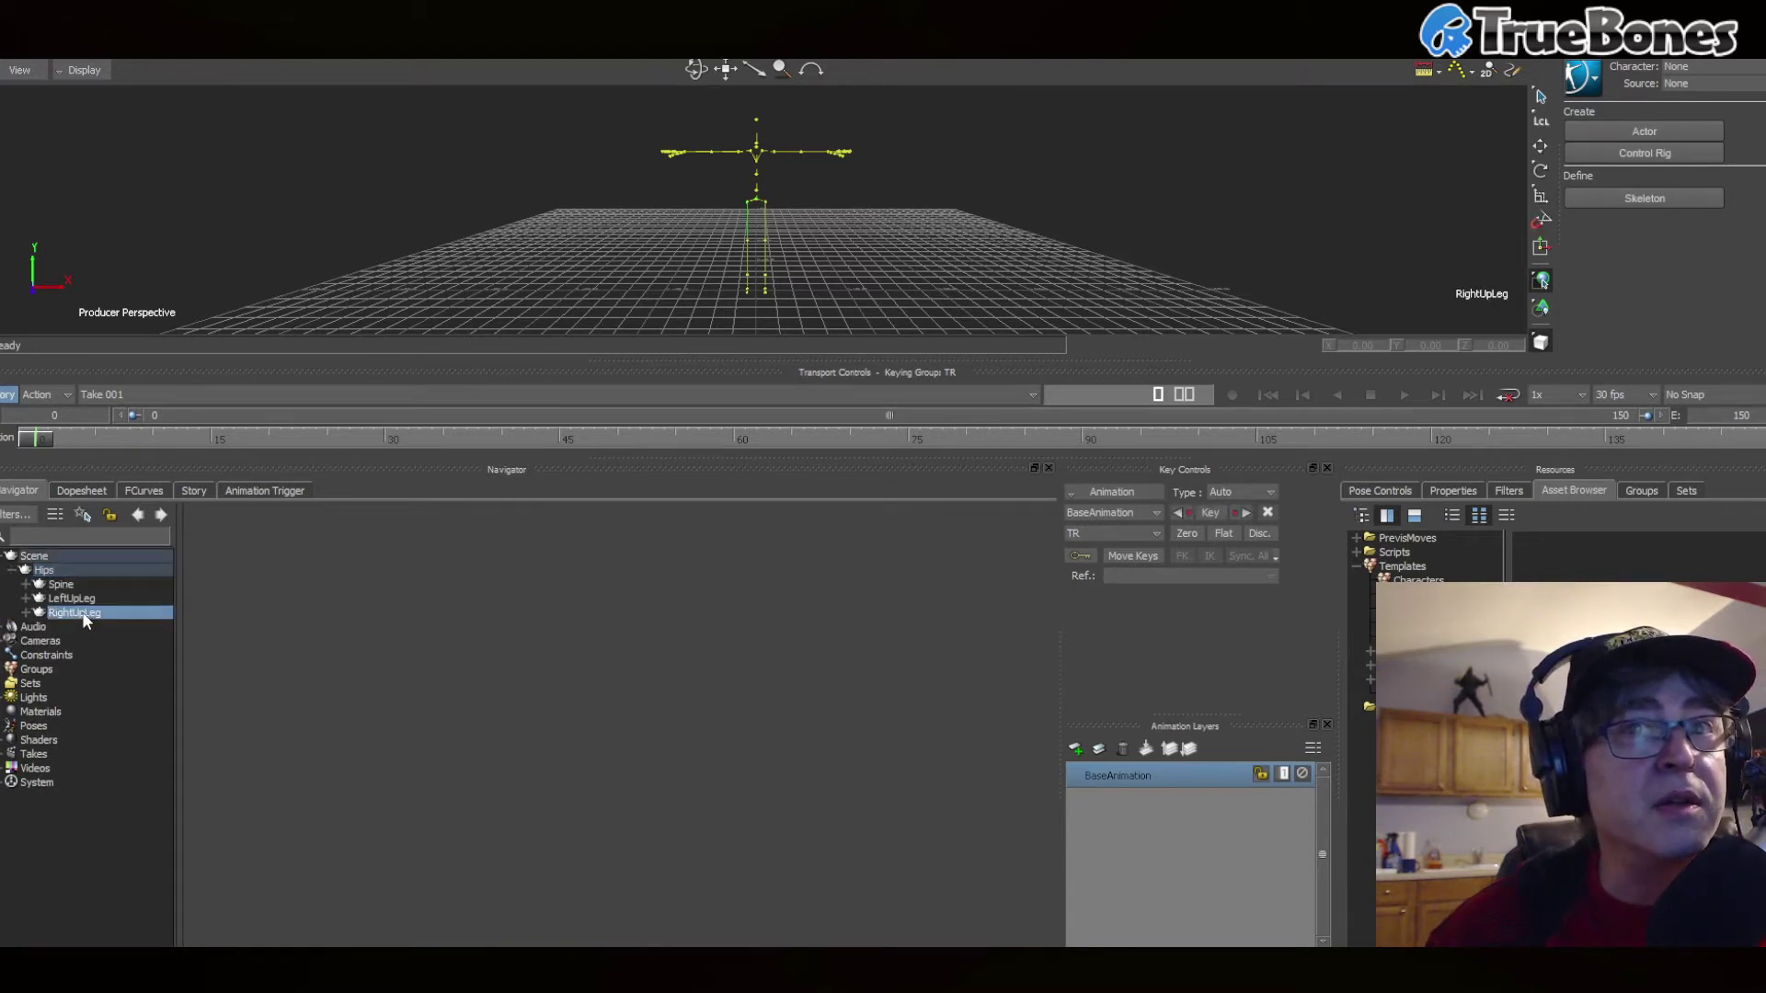
click(60, 571)
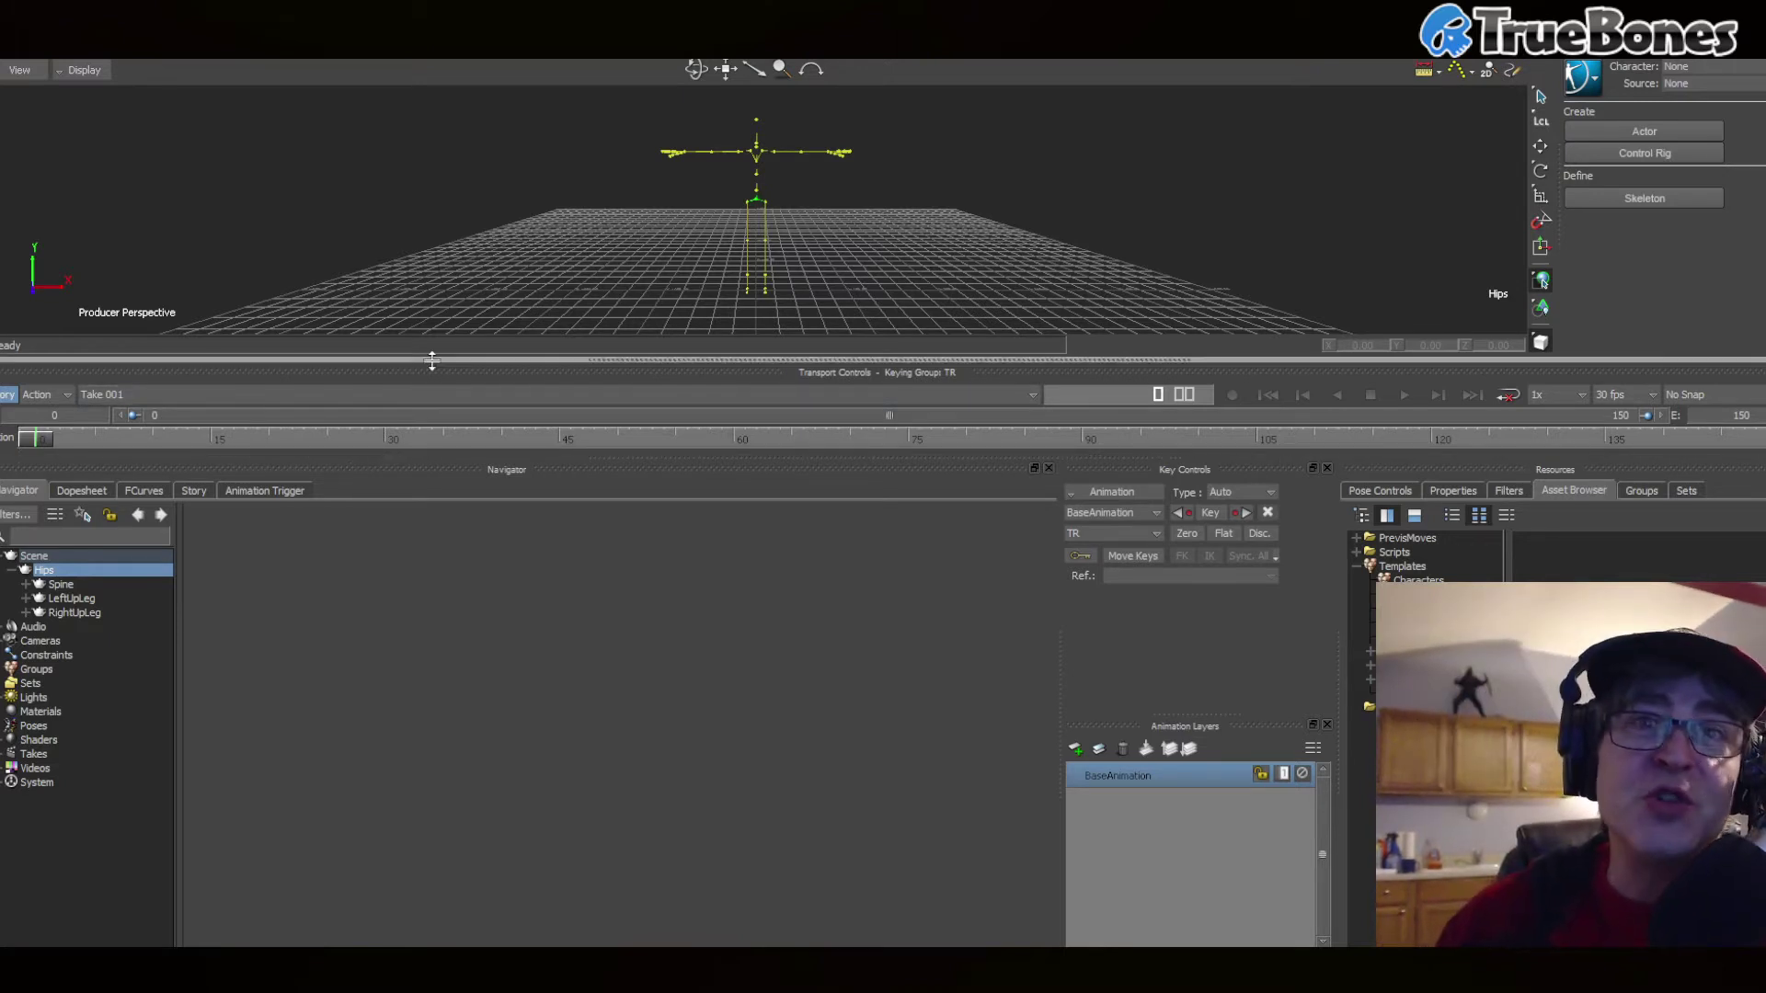
- Preview the zombie_idle_2 and zombie_biting_1 takes by scrubbing through their timelines
click(303, 396)
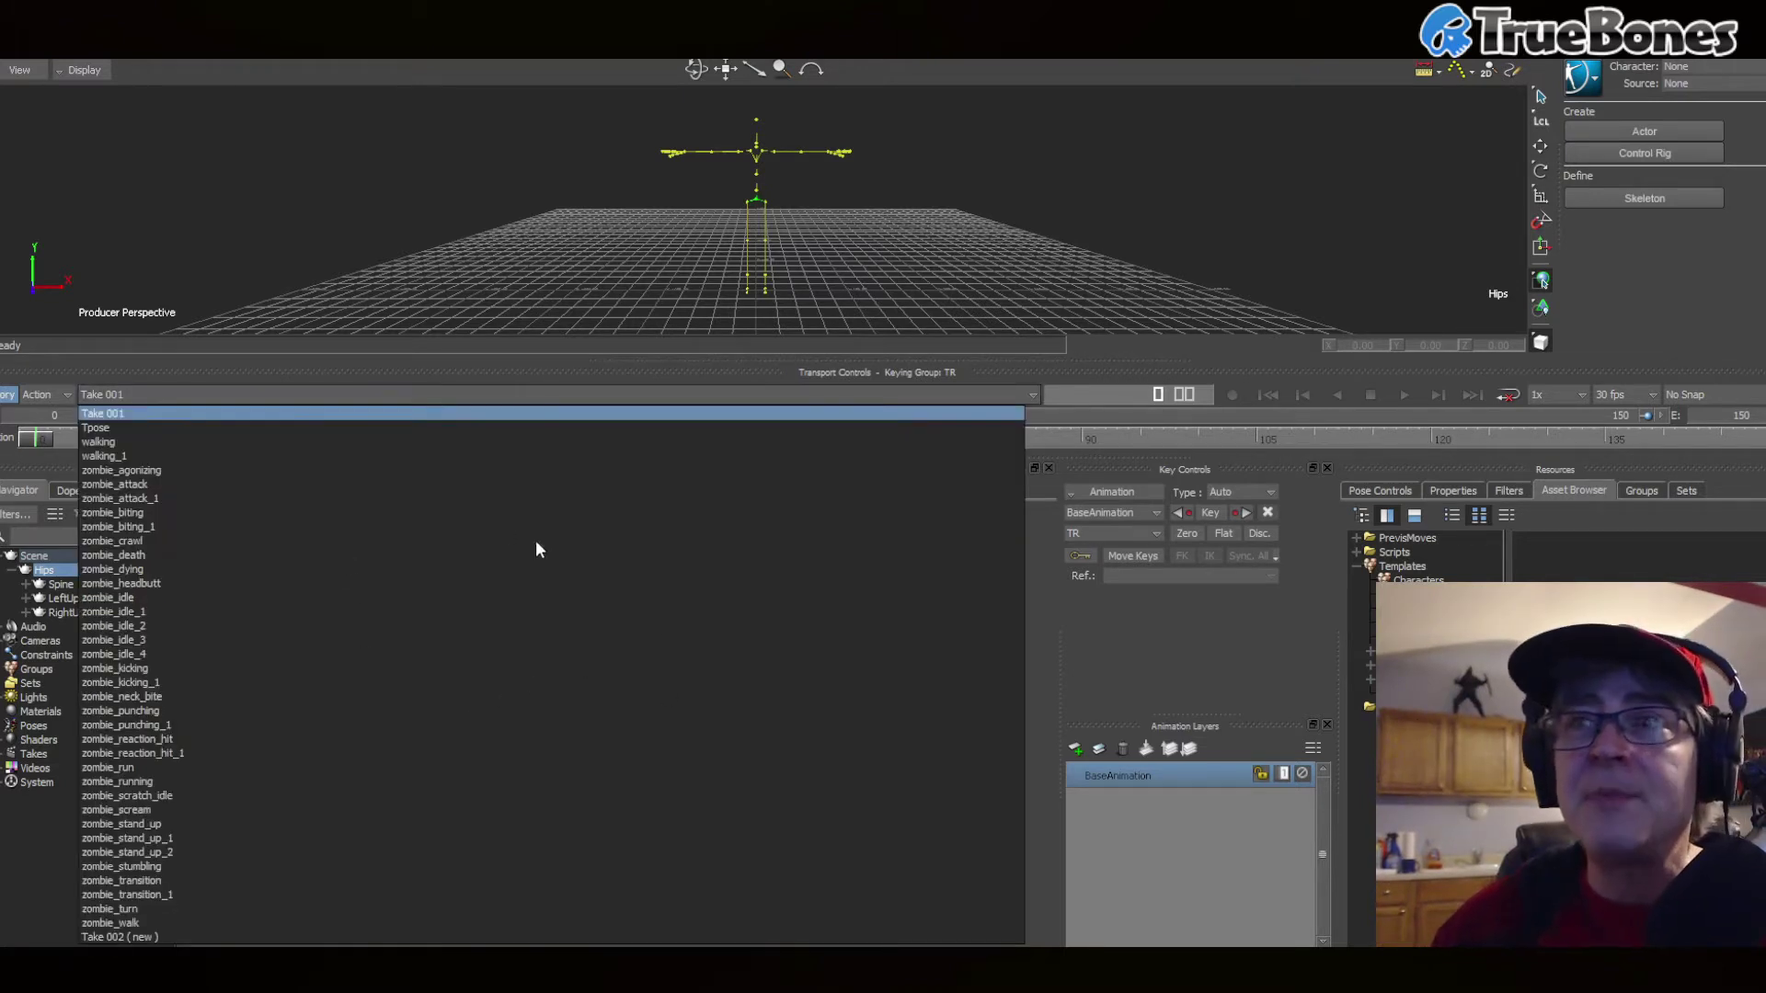
click(138, 626)
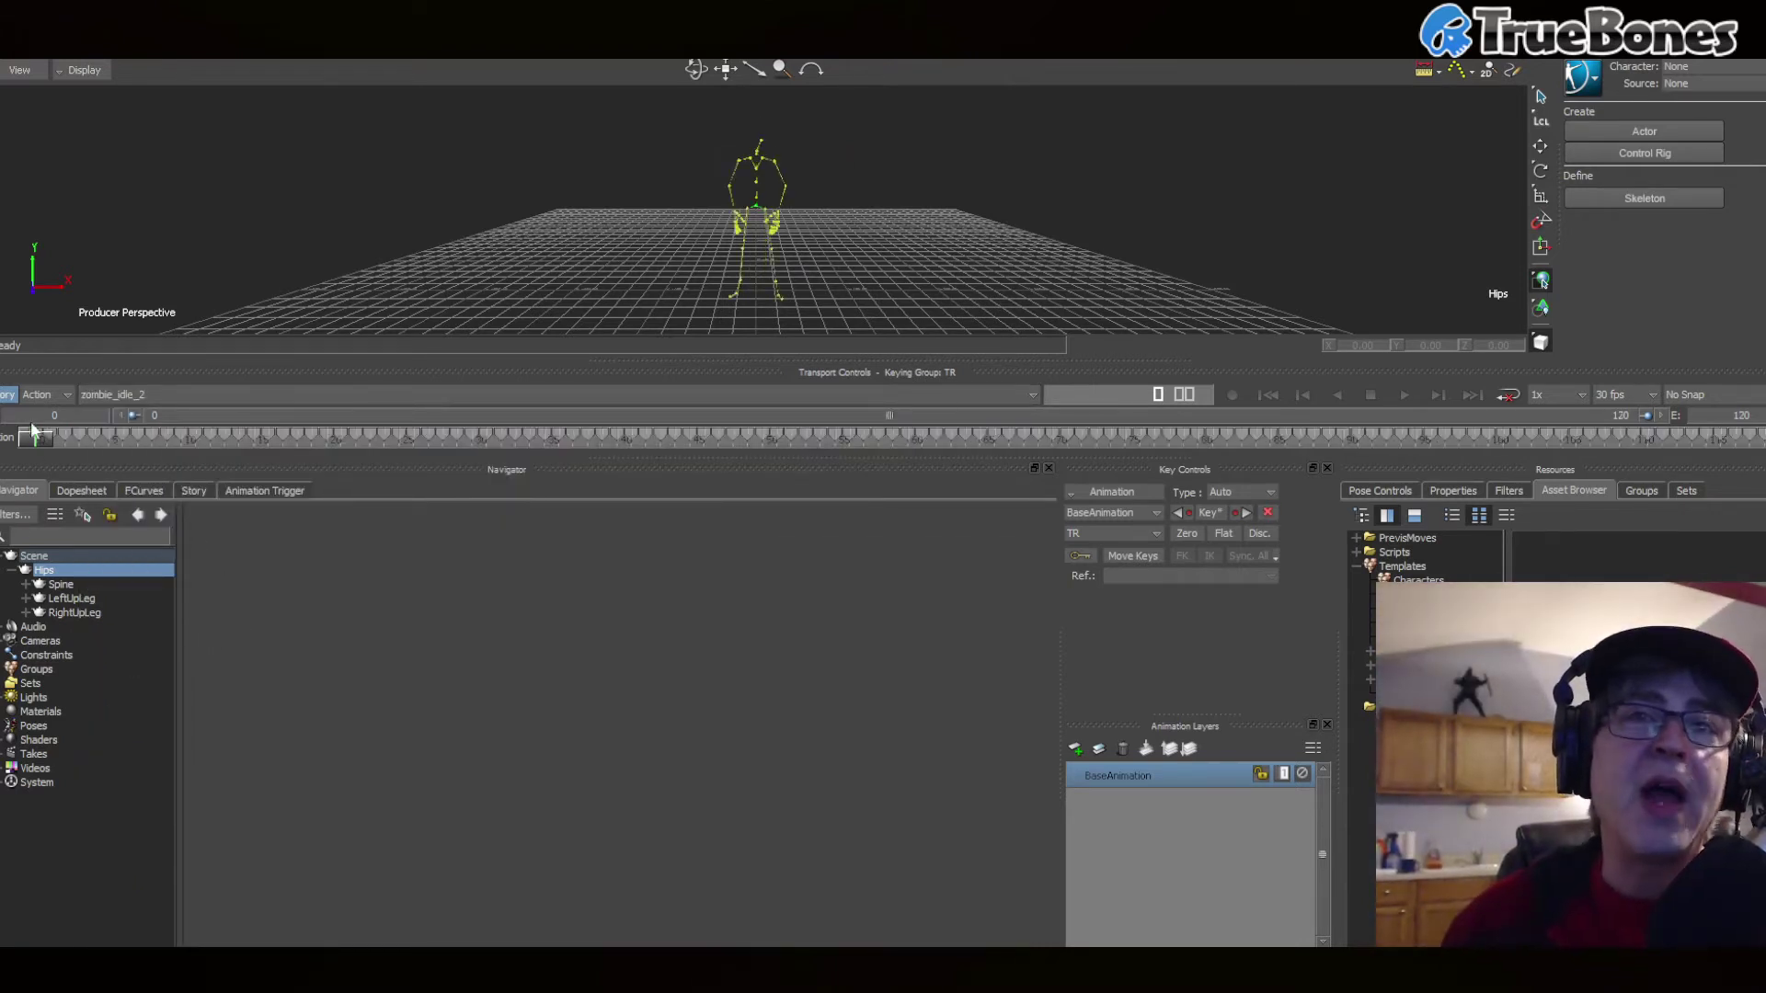
drag(40, 440, 221, 444)
click(231, 392)
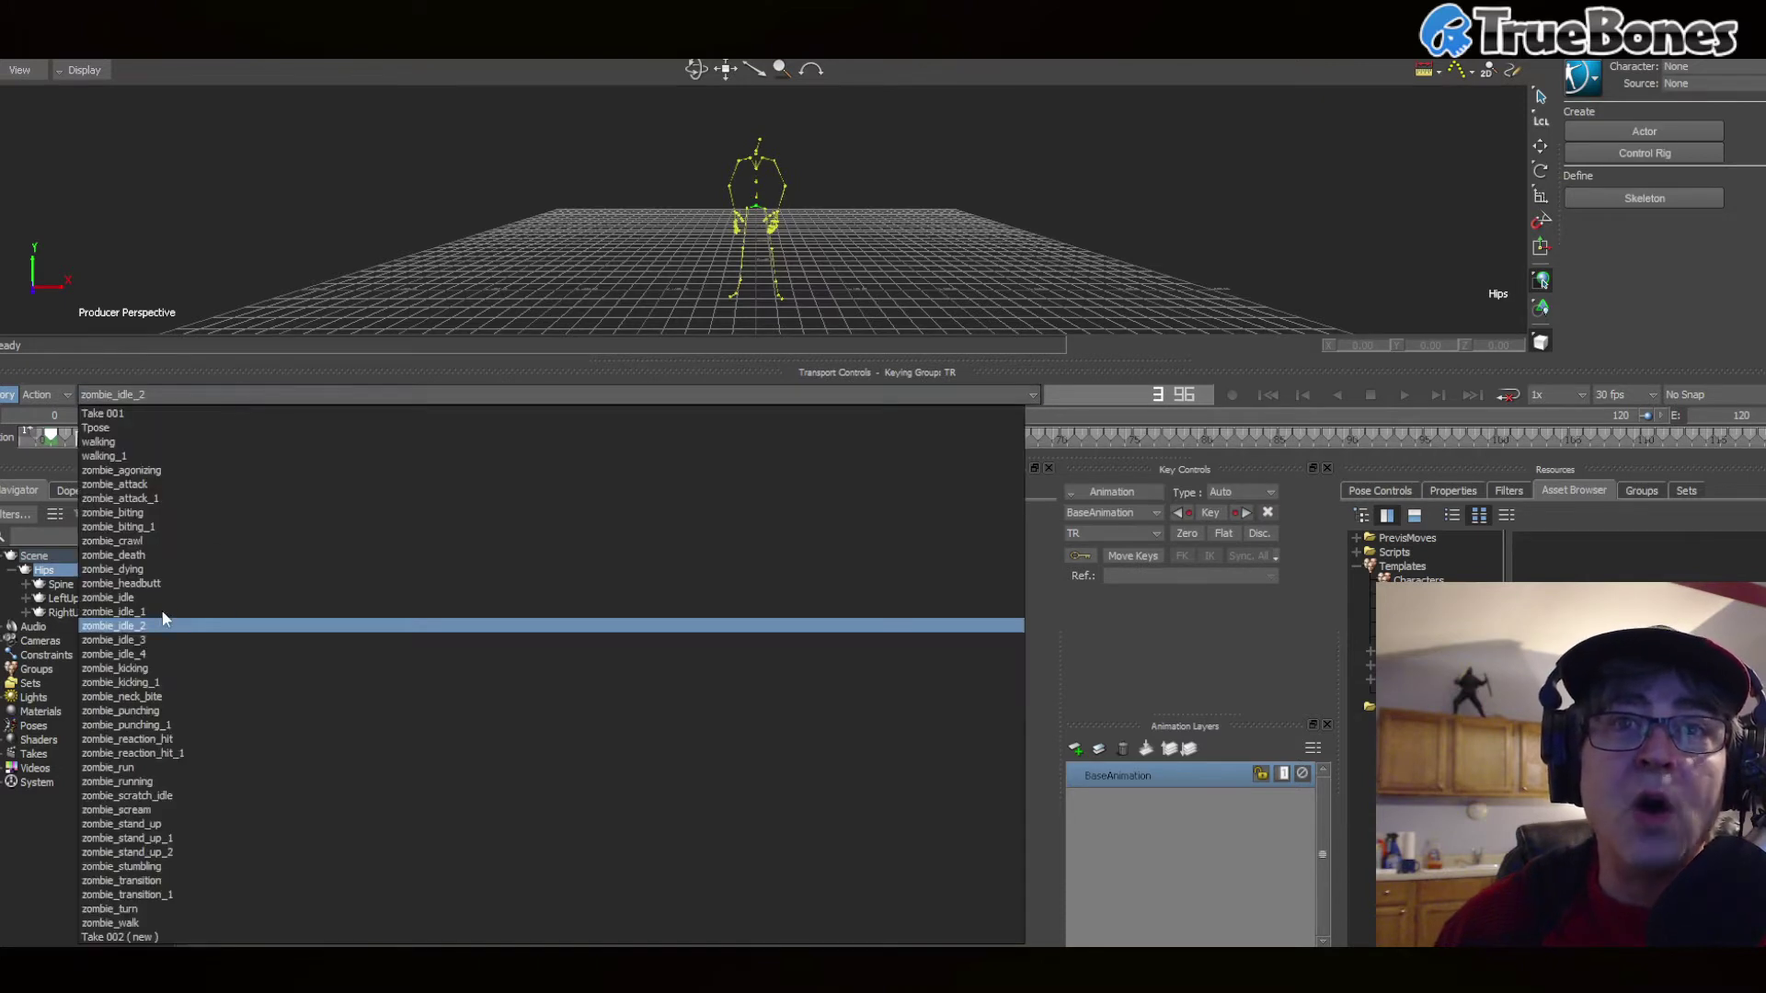
click(114, 529)
drag(112, 437, 1090, 438)
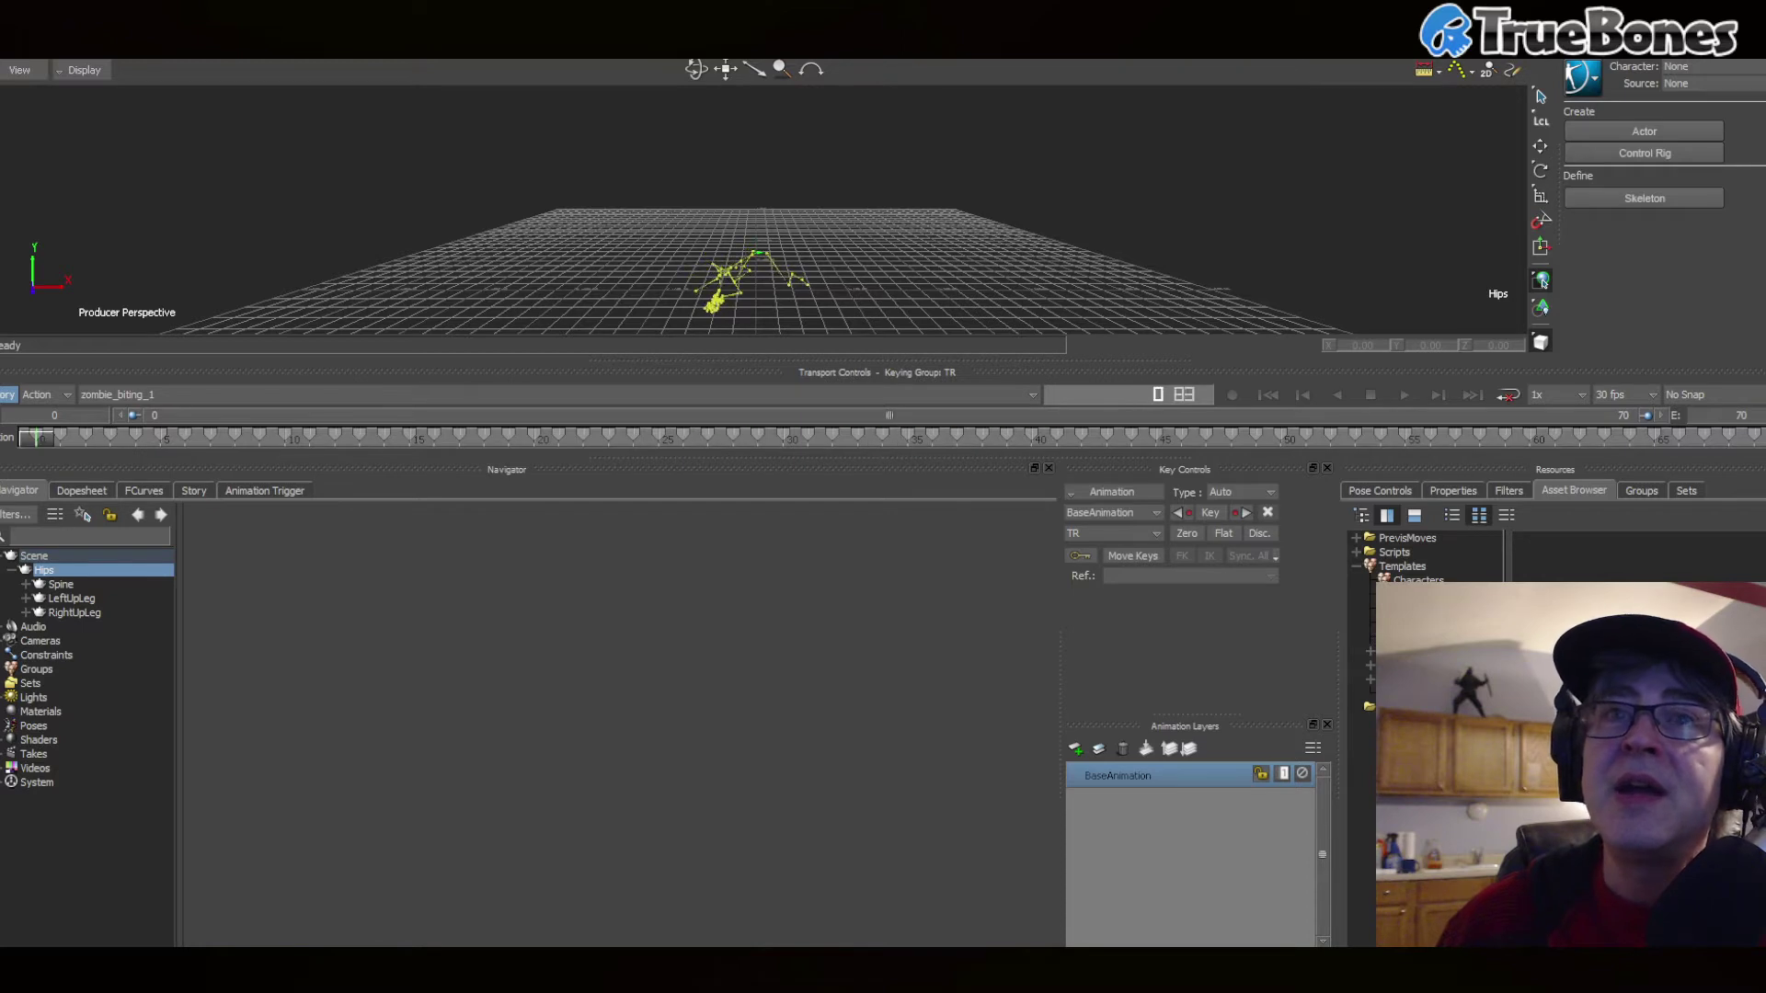
- Switch to the Tpose take and characterize the skeleton from Hips as a biped using the Character template
click(221, 390)
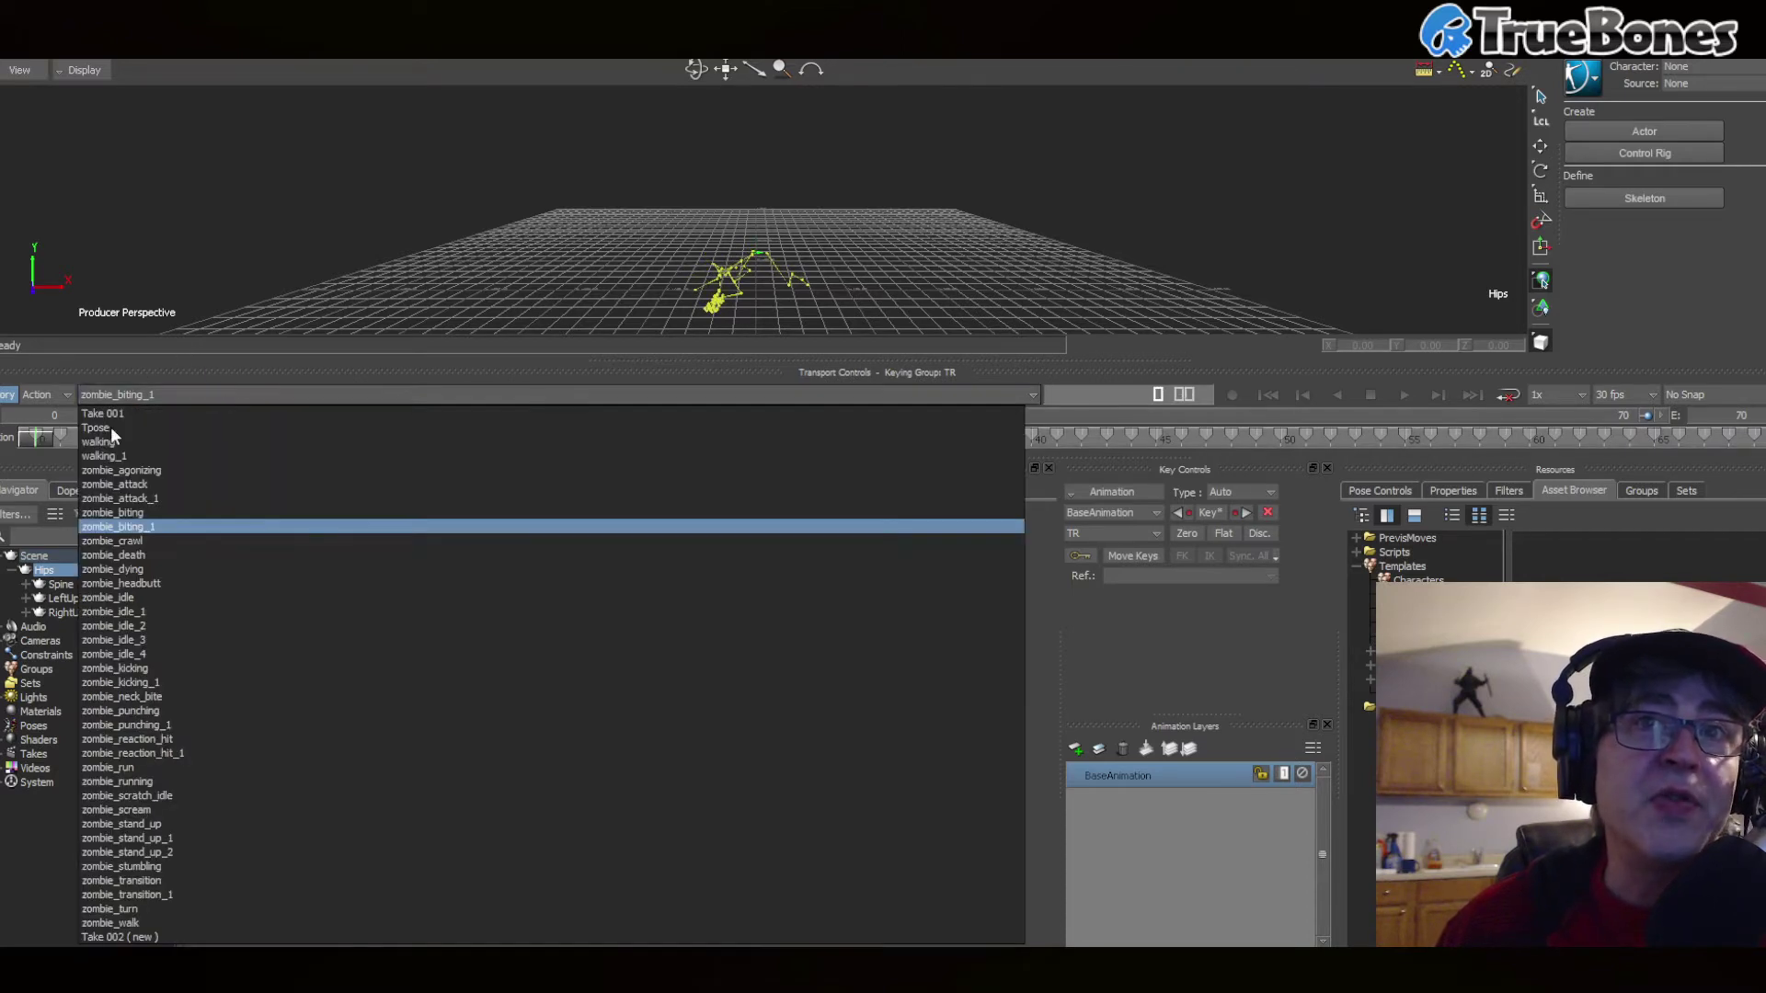
click(110, 427)
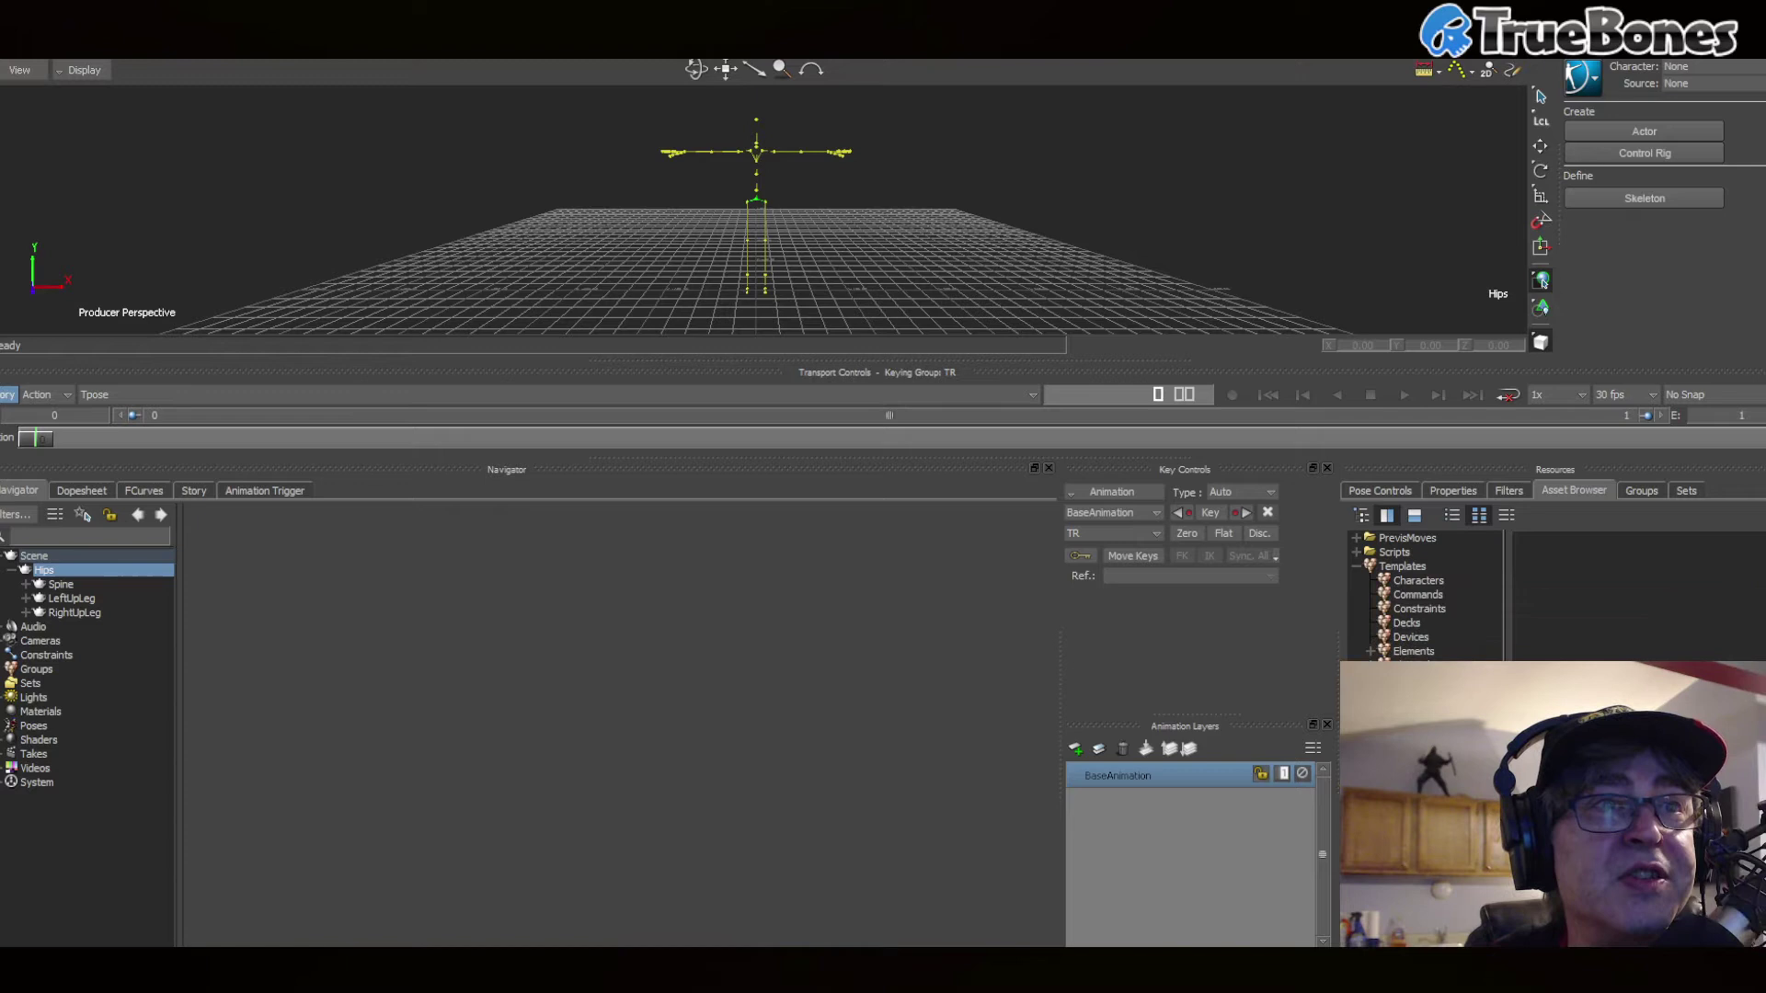
click(1431, 587)
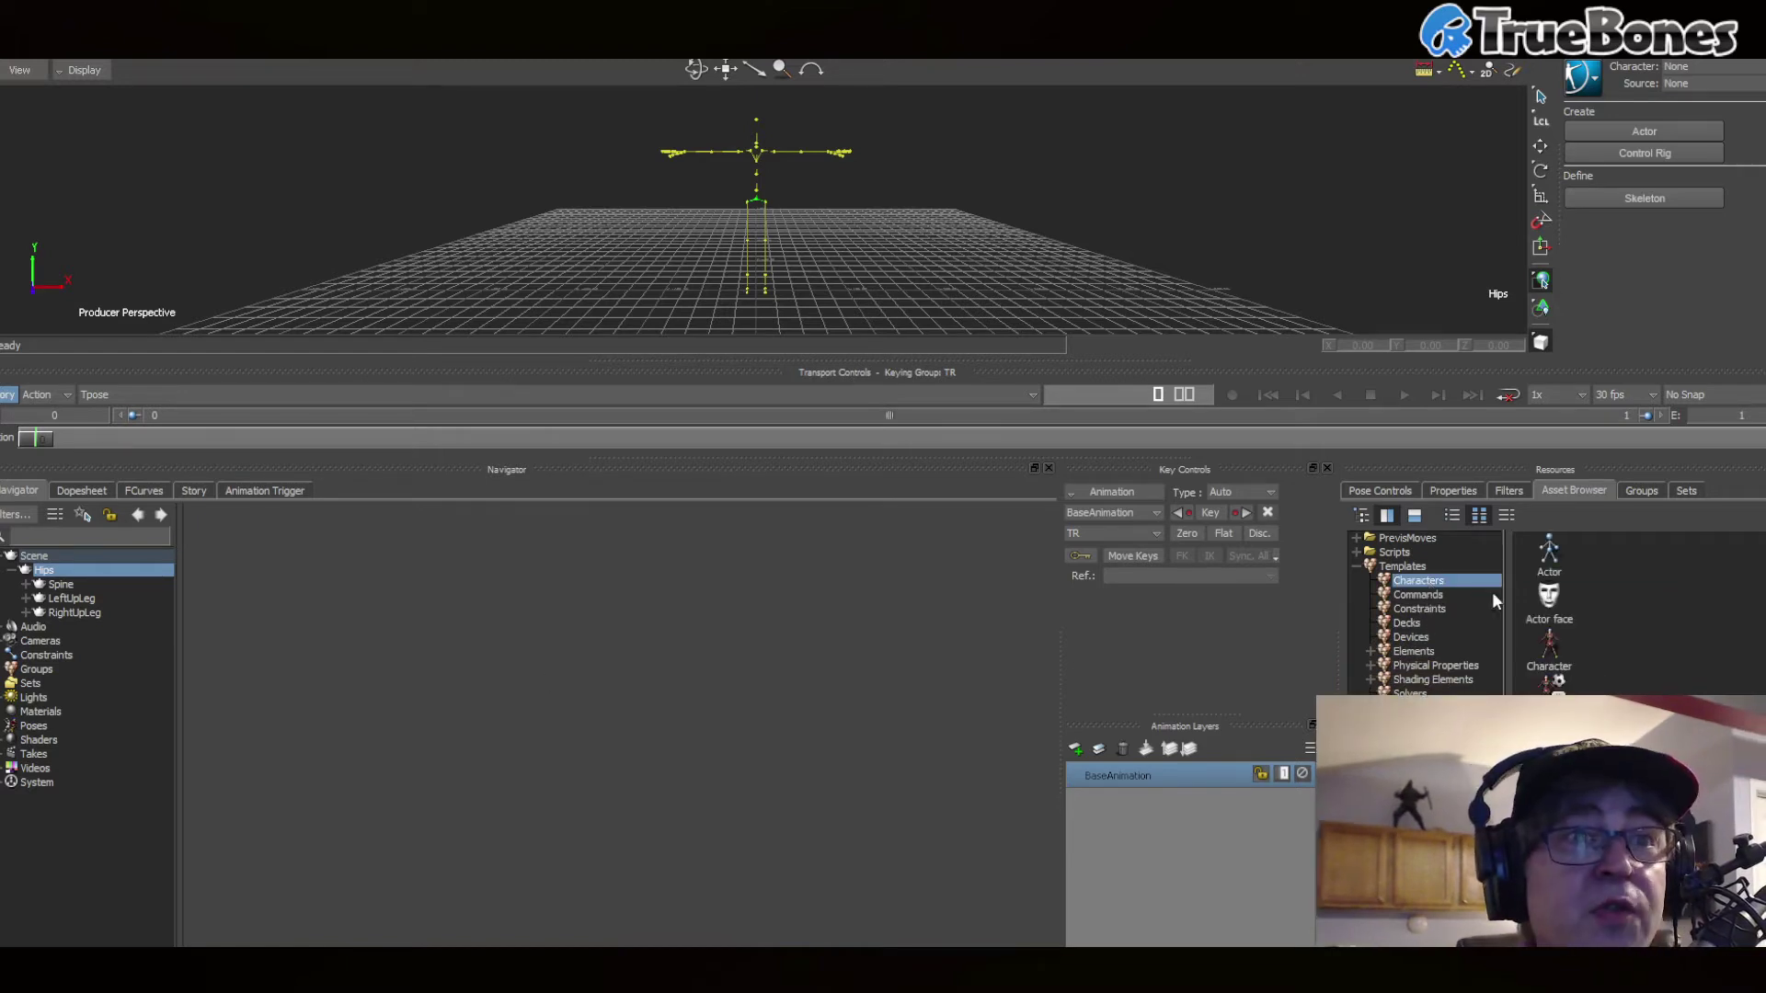
click(1551, 645)
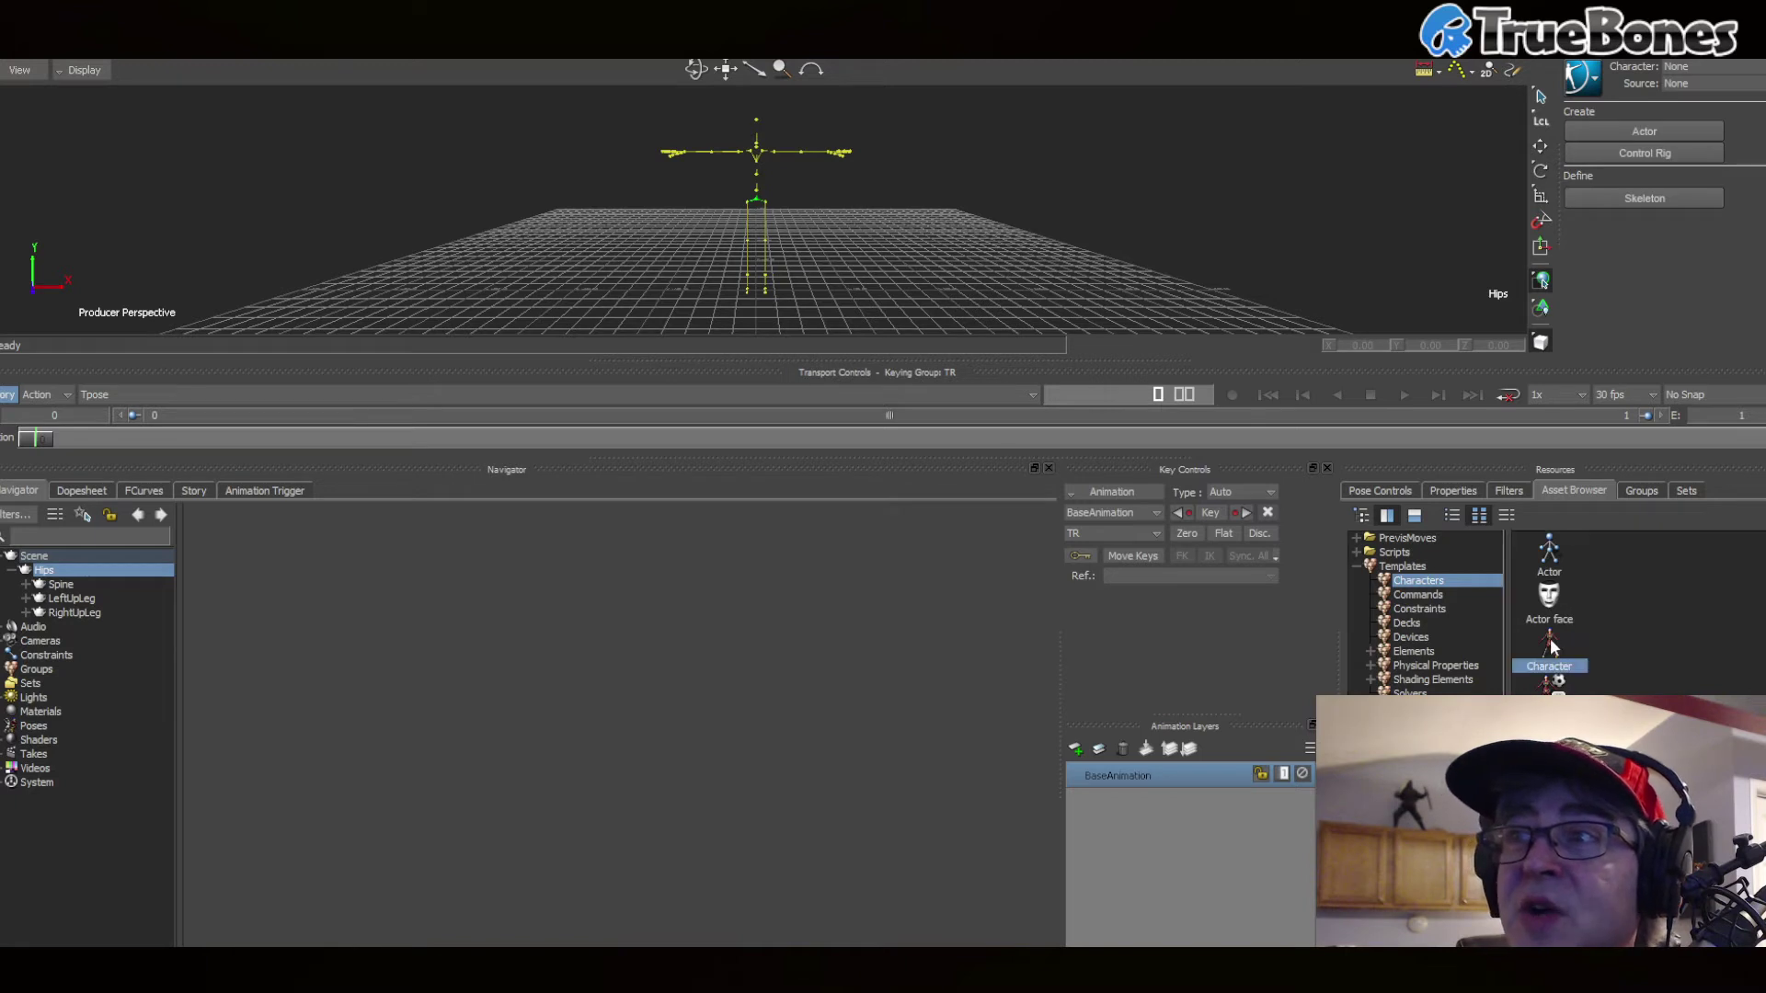
mouse_move(1497, 669)
mouse_down()
mouse_move(127, 660)
mouse_move(107, 576)
mouse_up()
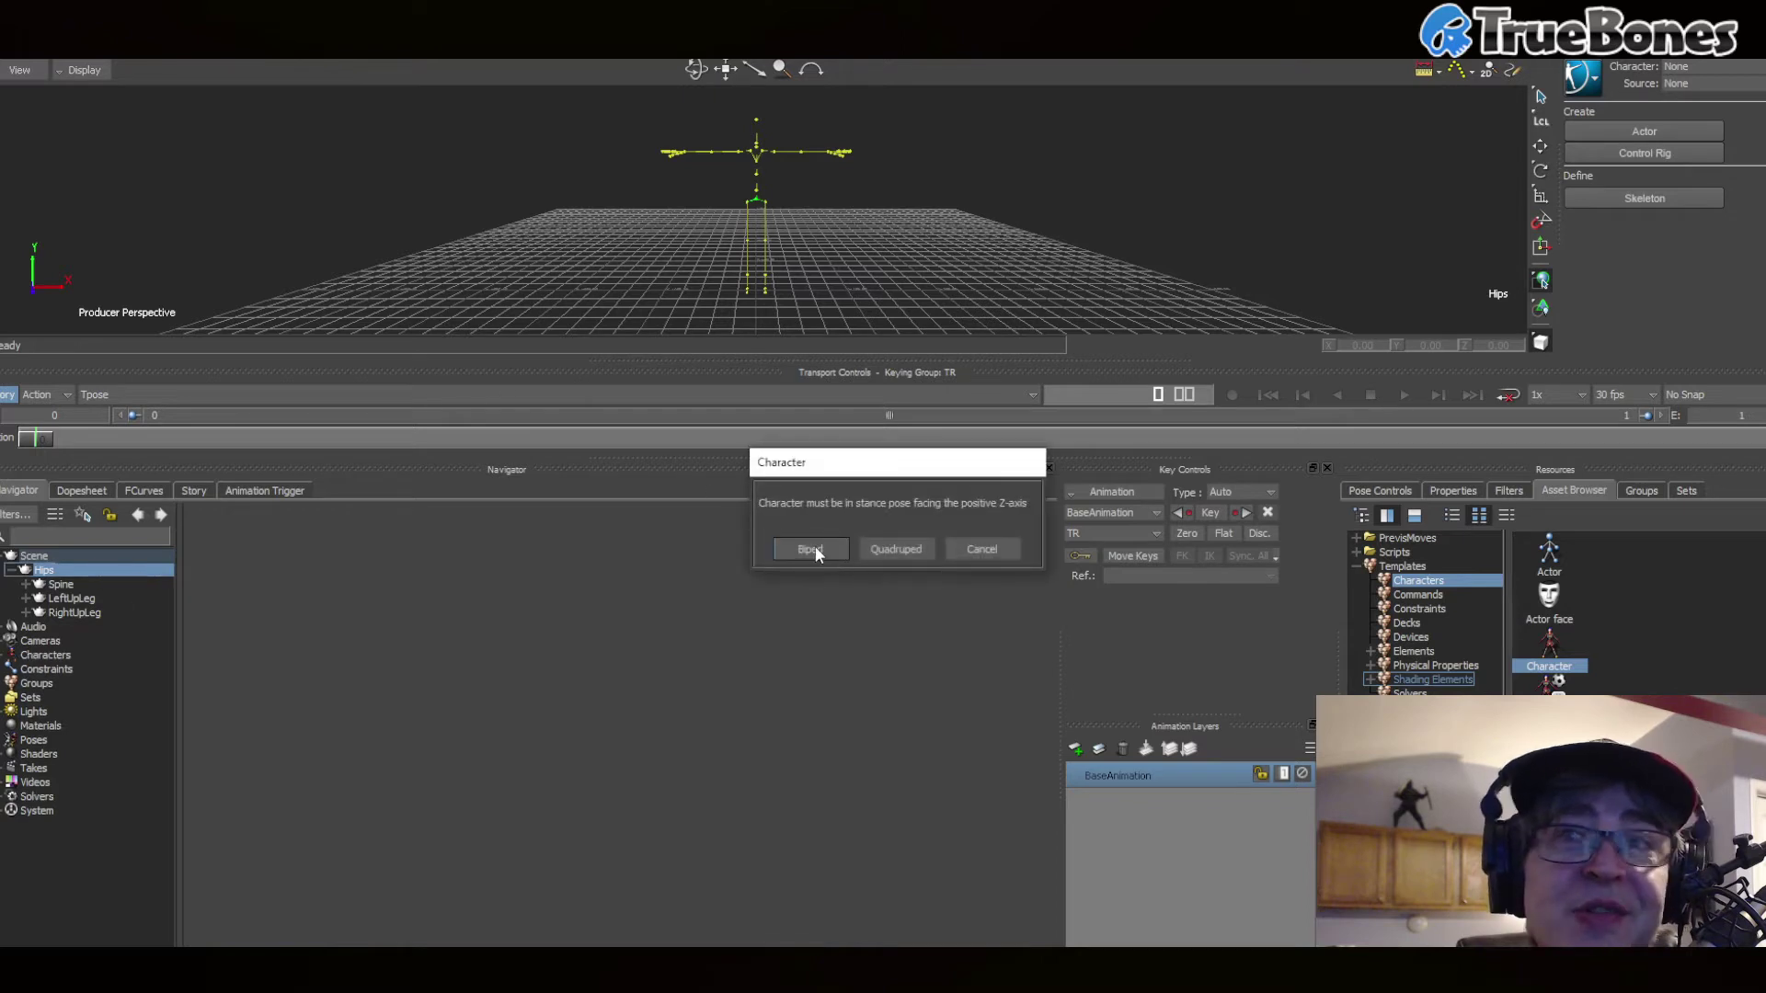
click(809, 549)
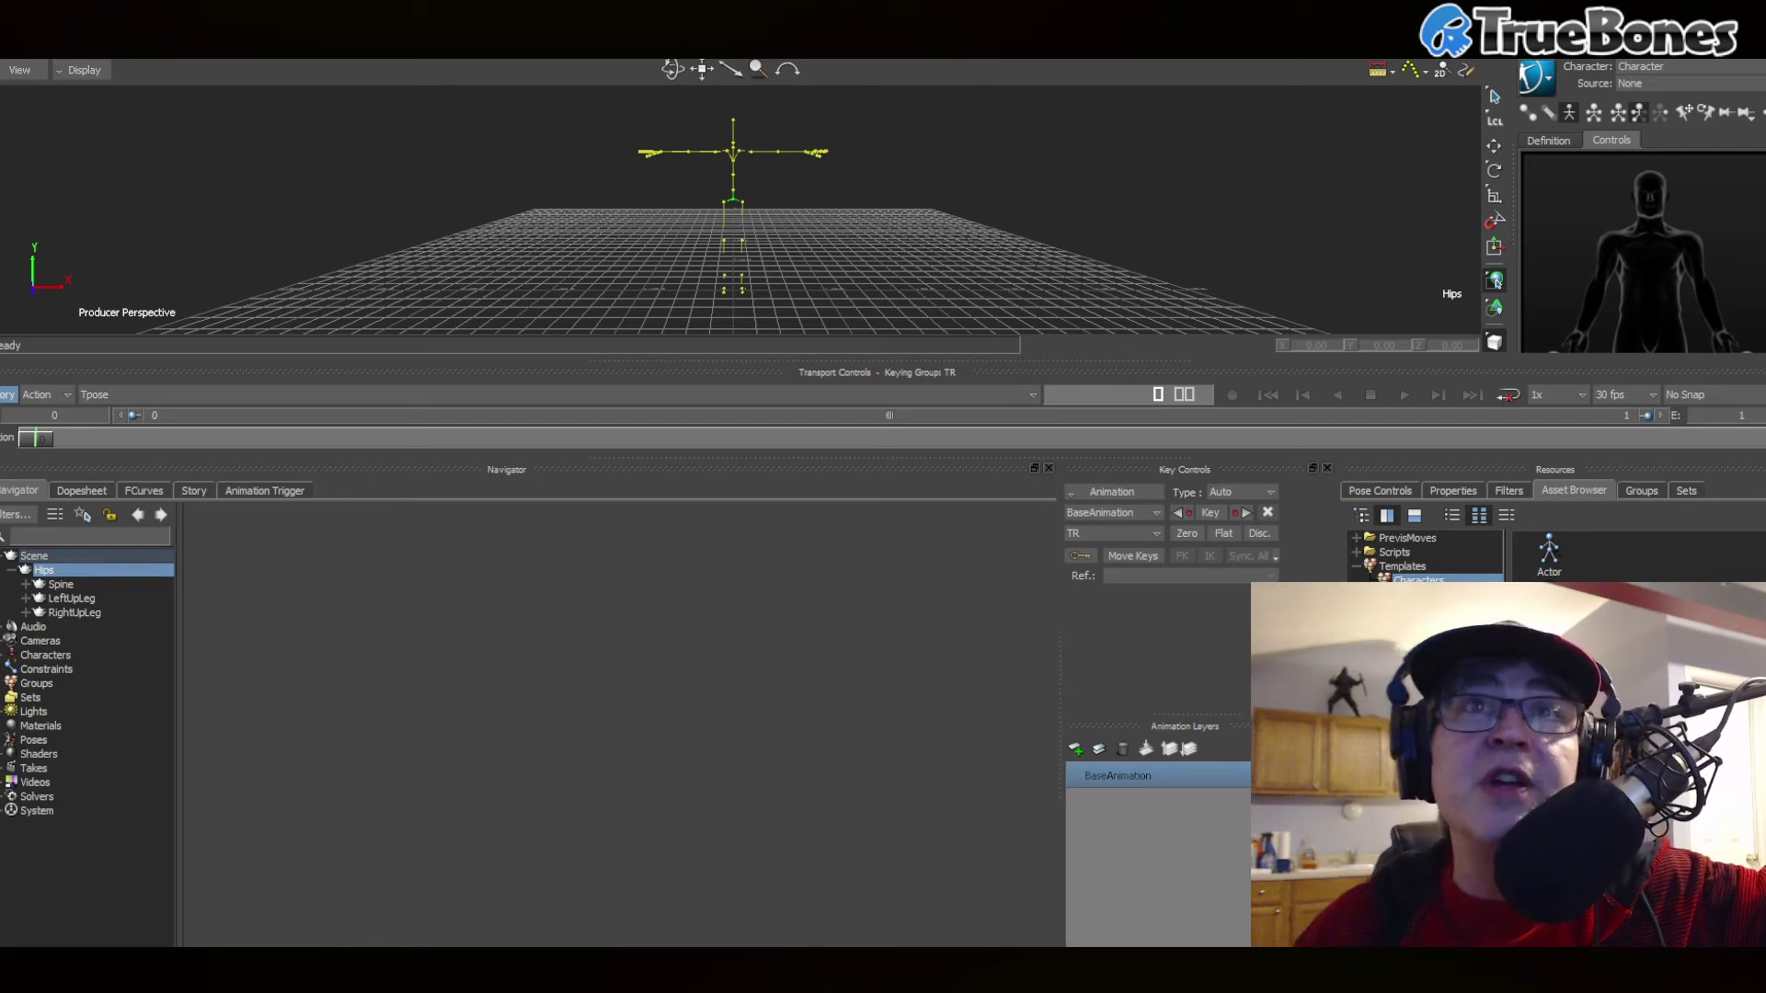
- Start merging a file into the scene and browse to the desktop
click(16, 23)
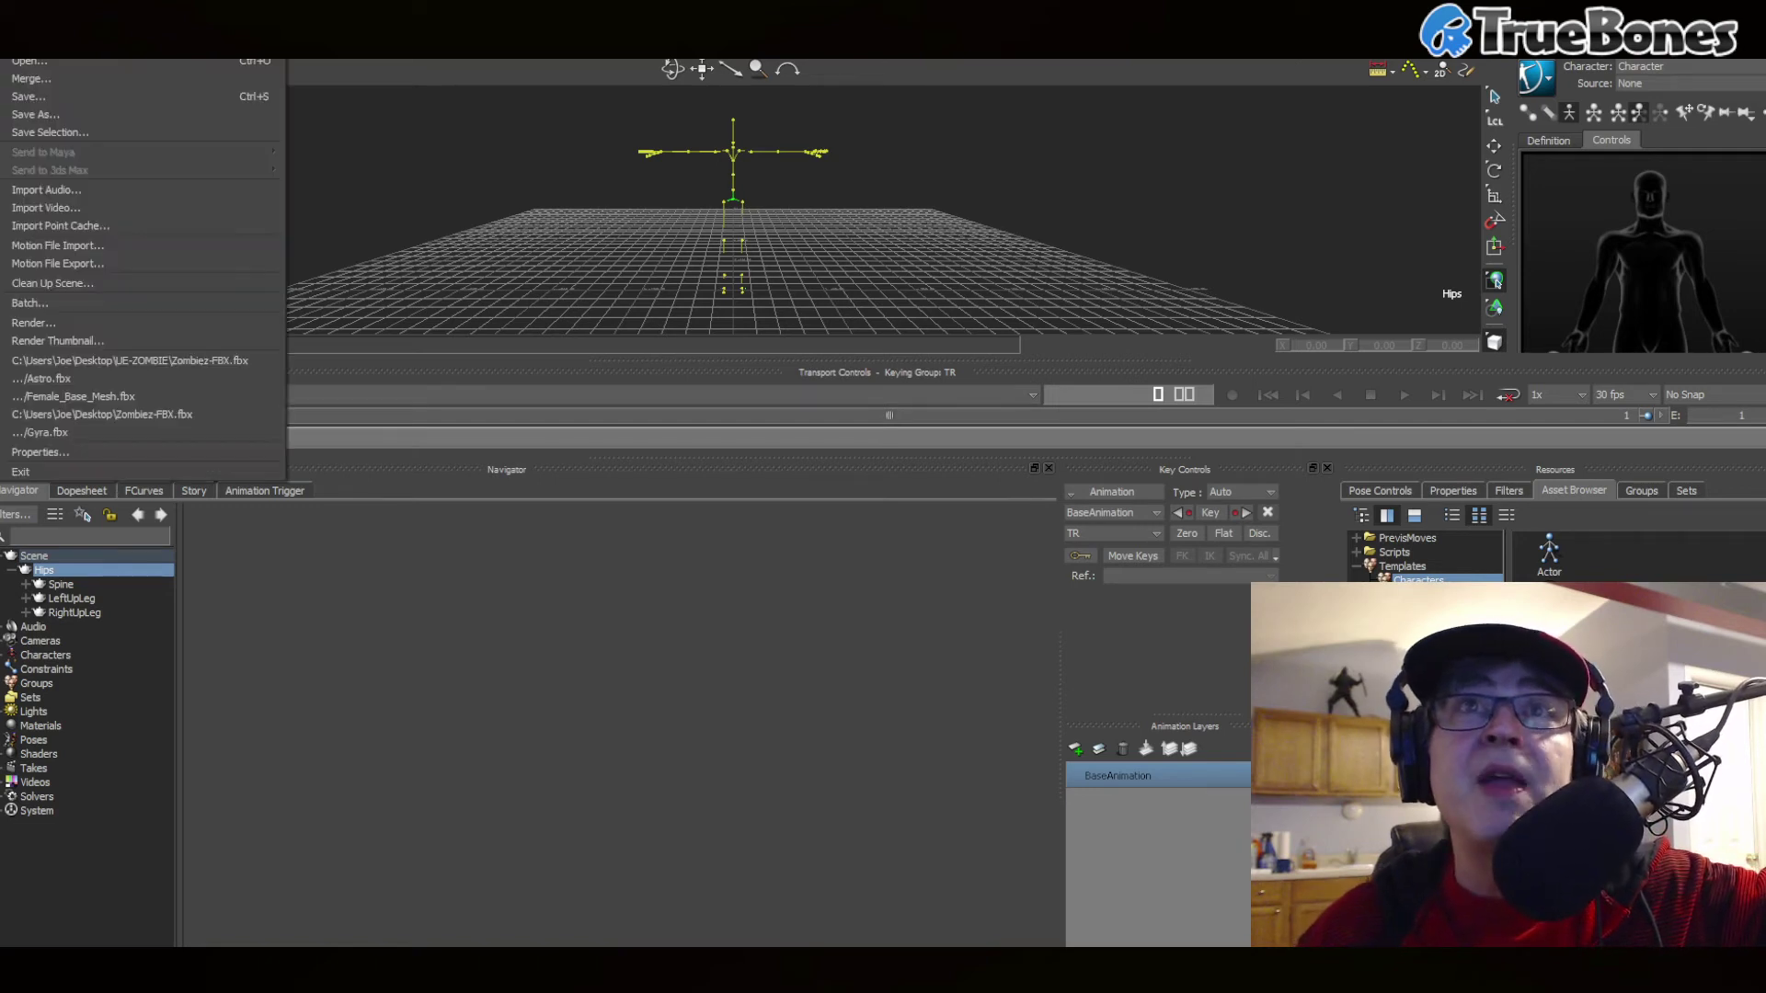
click(143, 79)
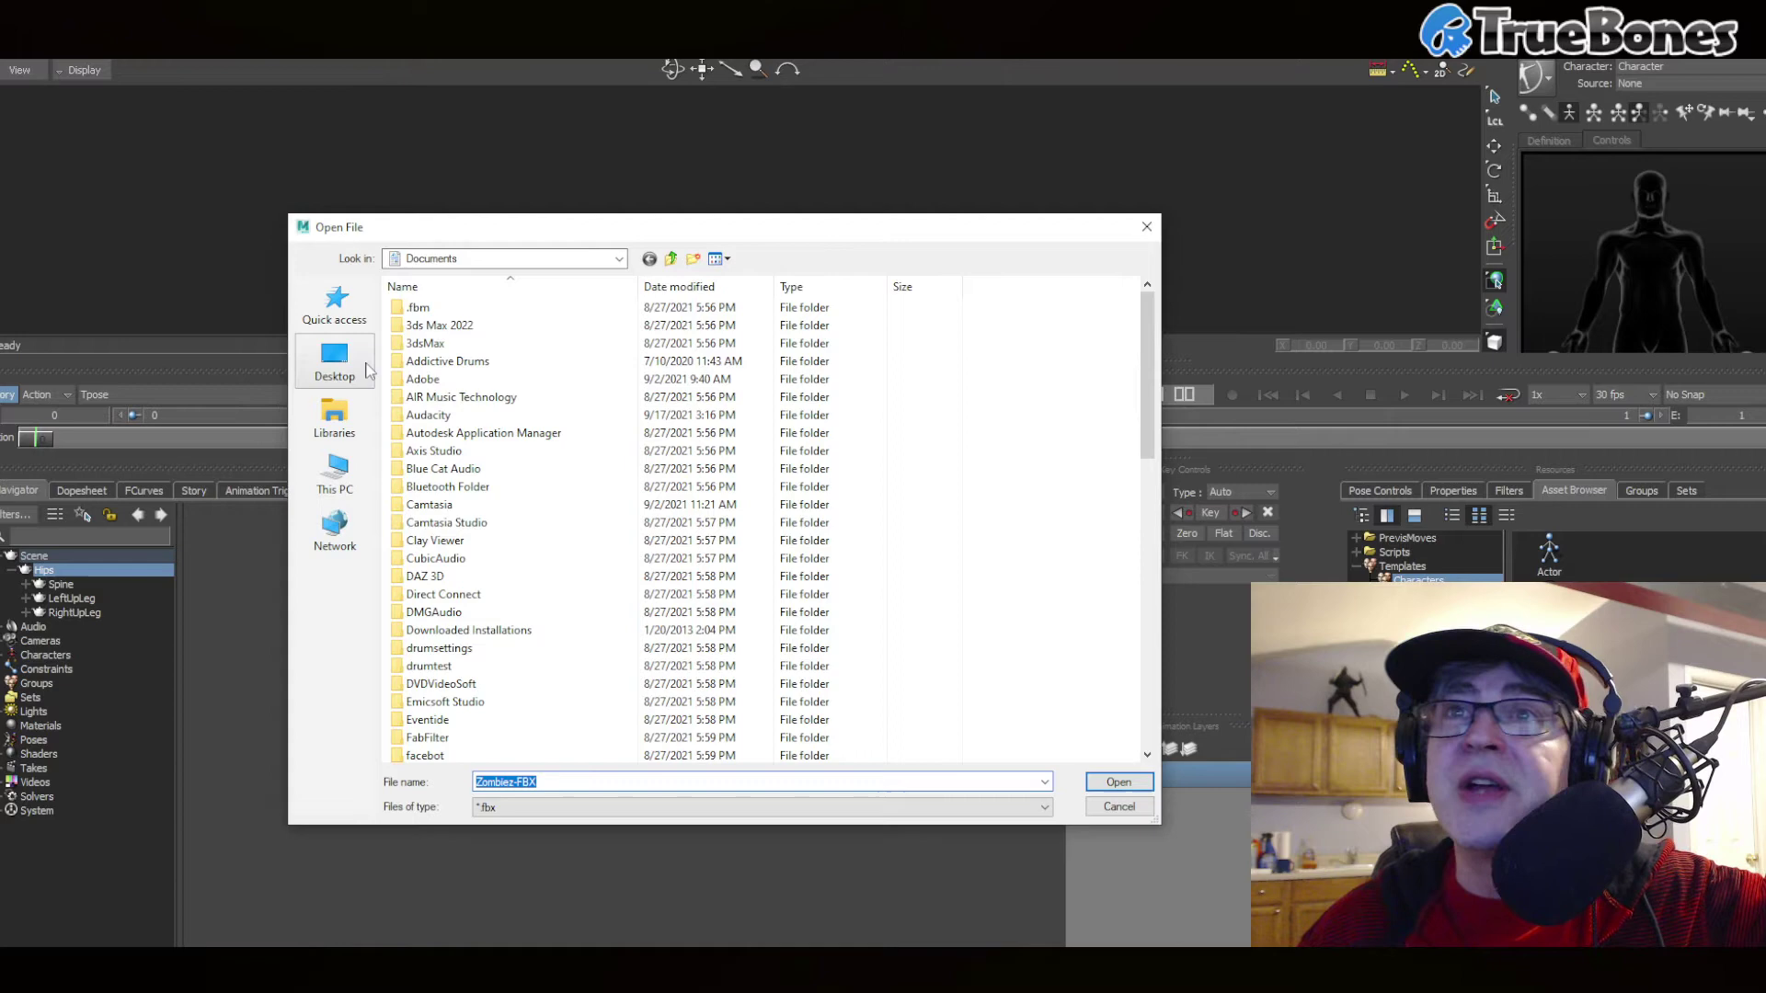
click(334, 362)
- Look through the 15-New Royaty FREE FEMALE Avatars folder inside TRUEBONES-UE-FREE and return to the desktop
scroll(644, 607, down, 2)
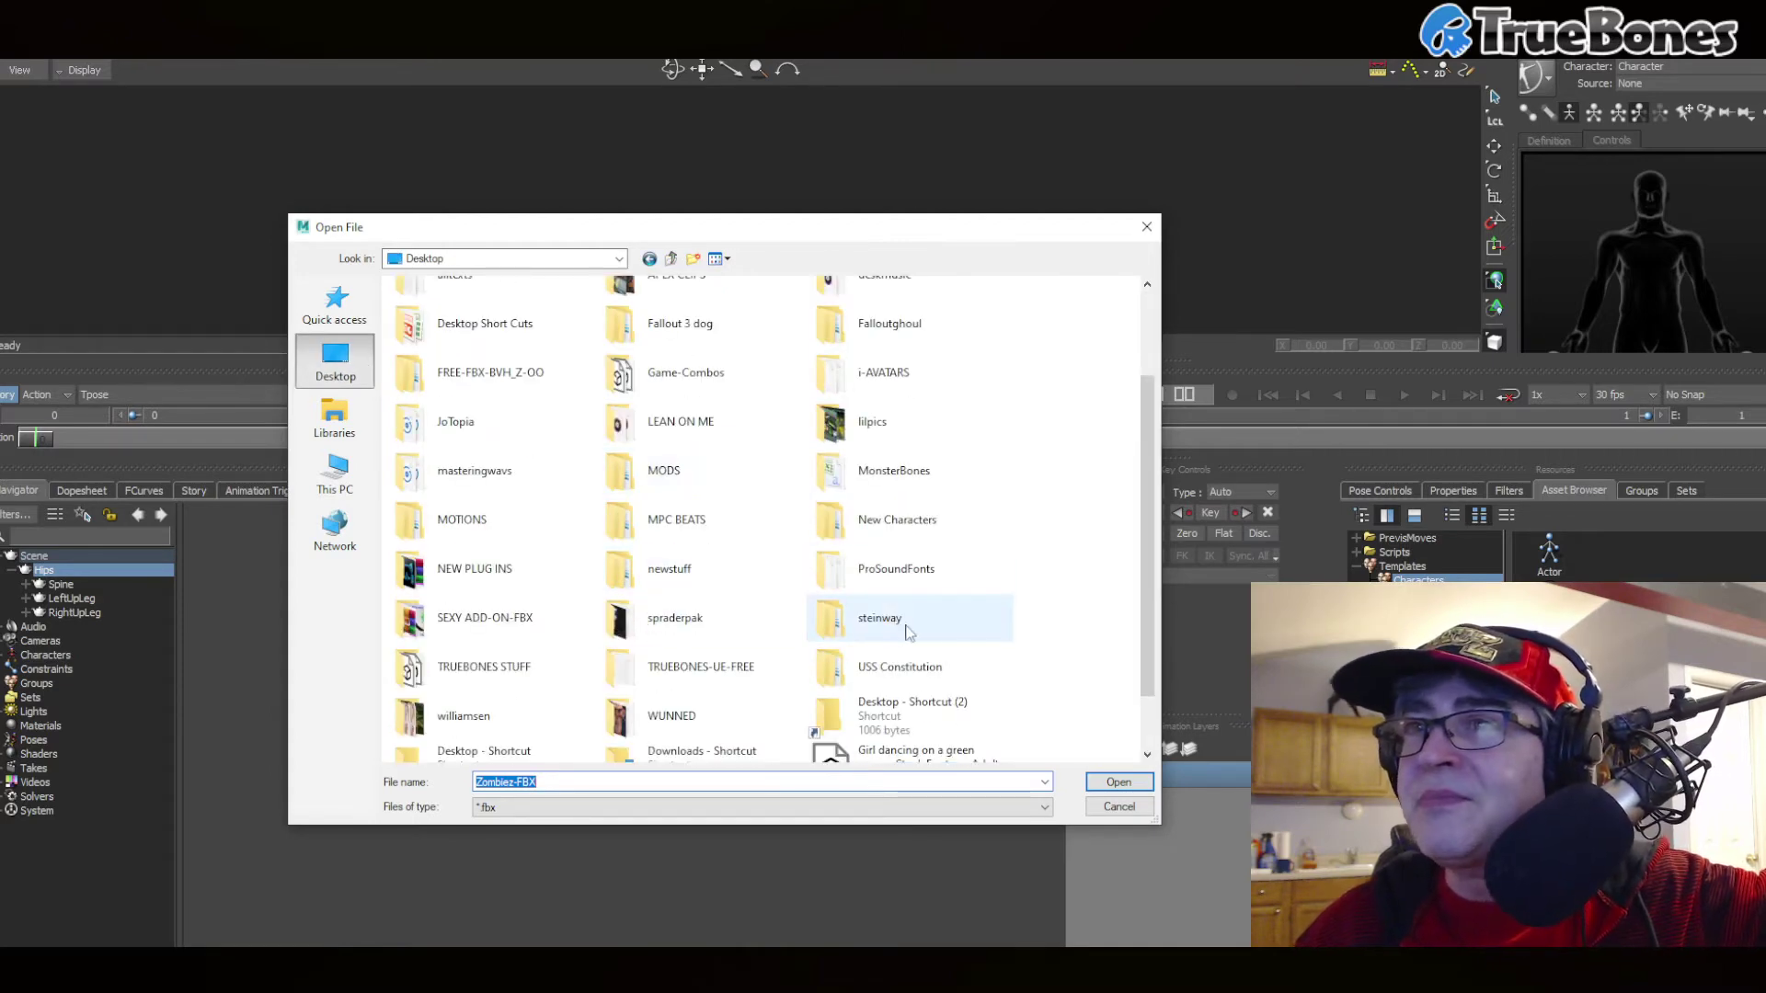
scroll(780, 678, down, 1)
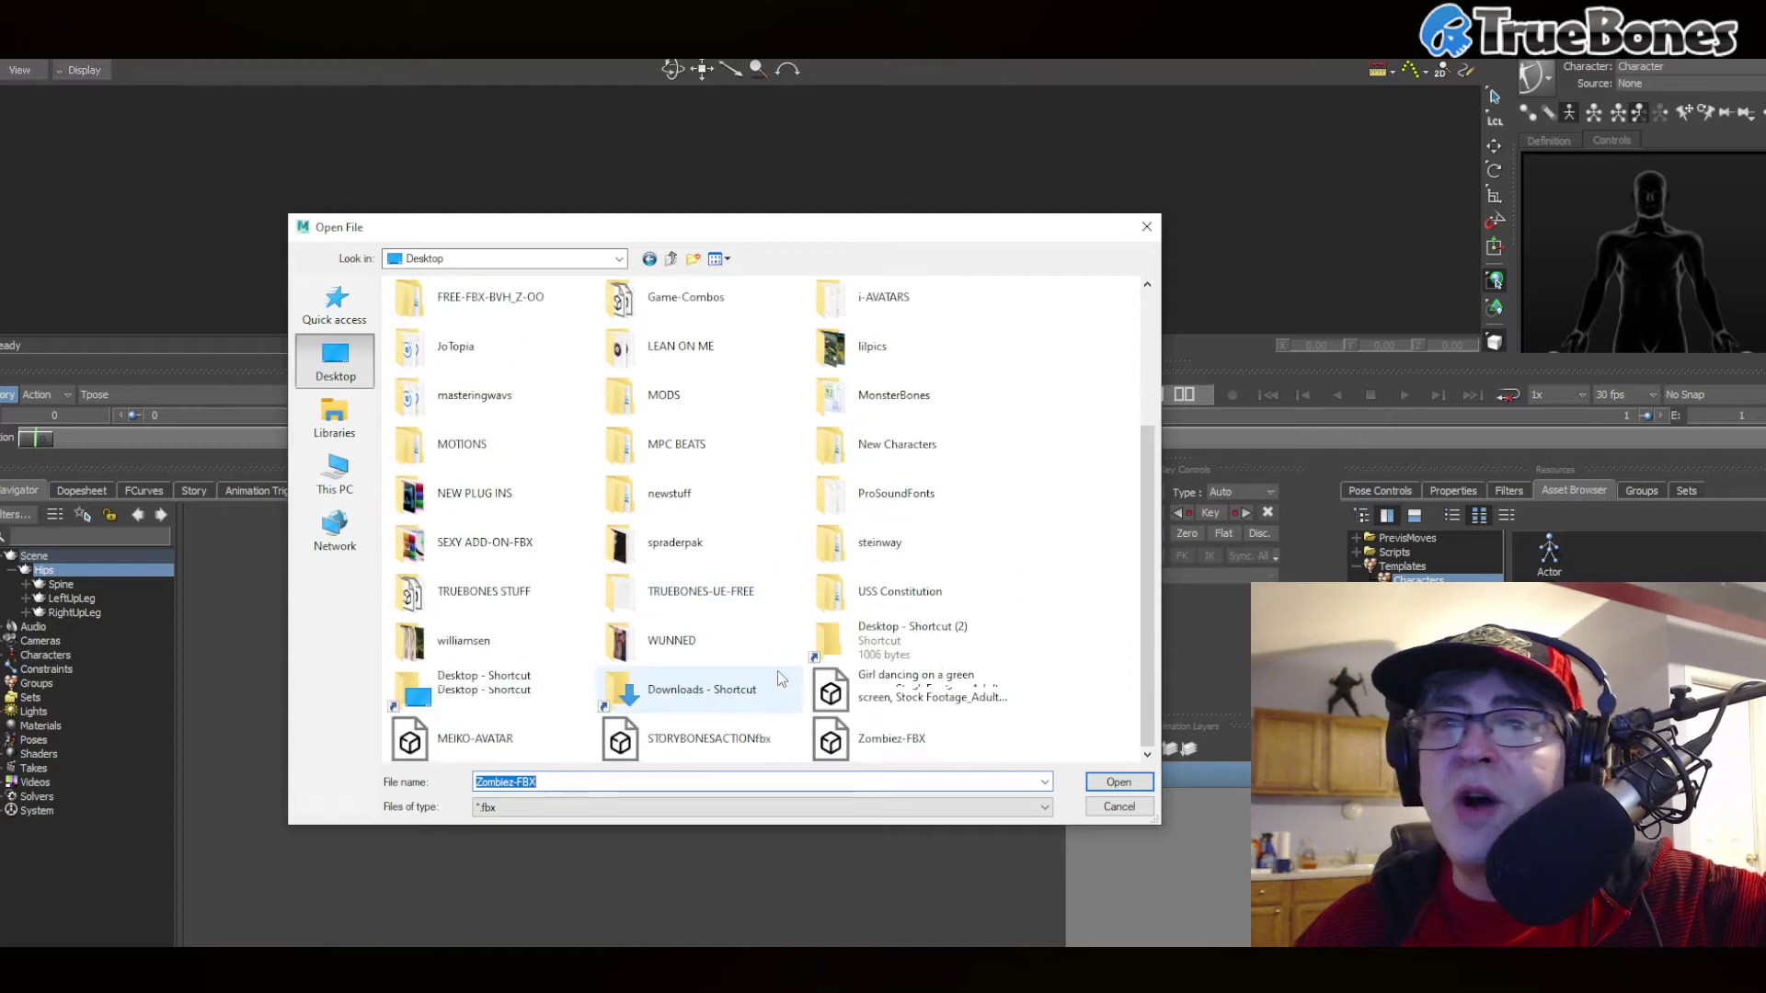
double_click(685, 592)
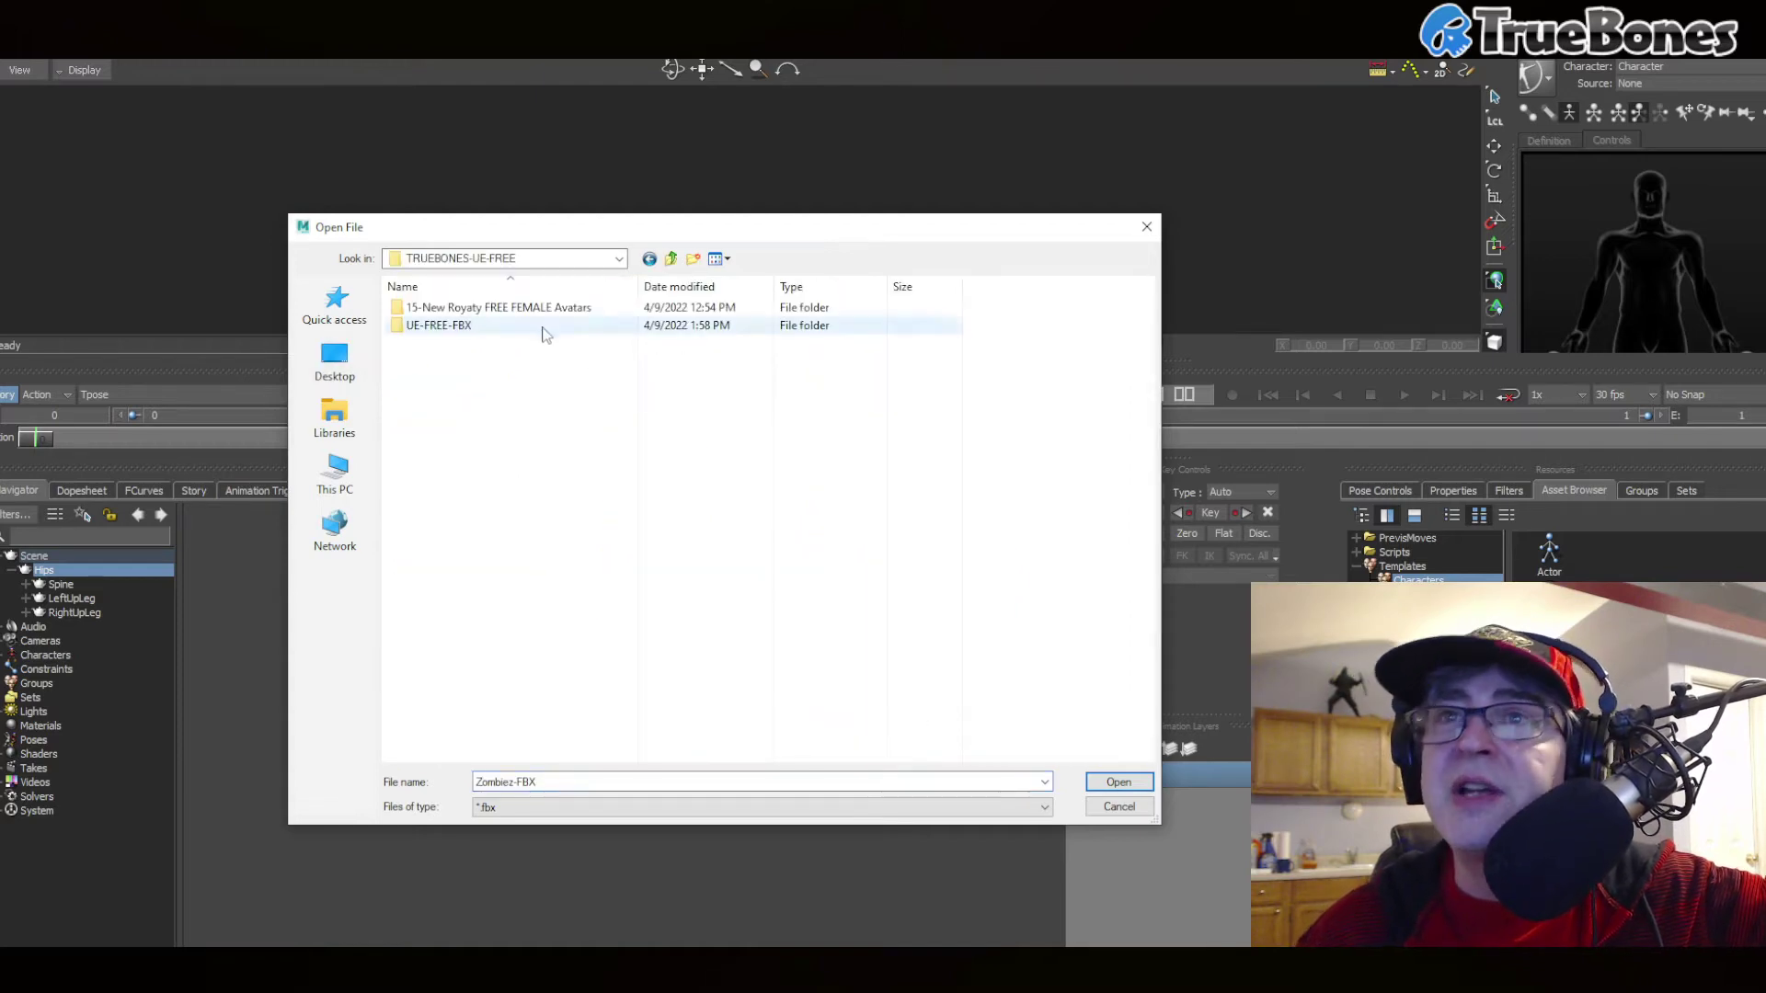
double_click(529, 309)
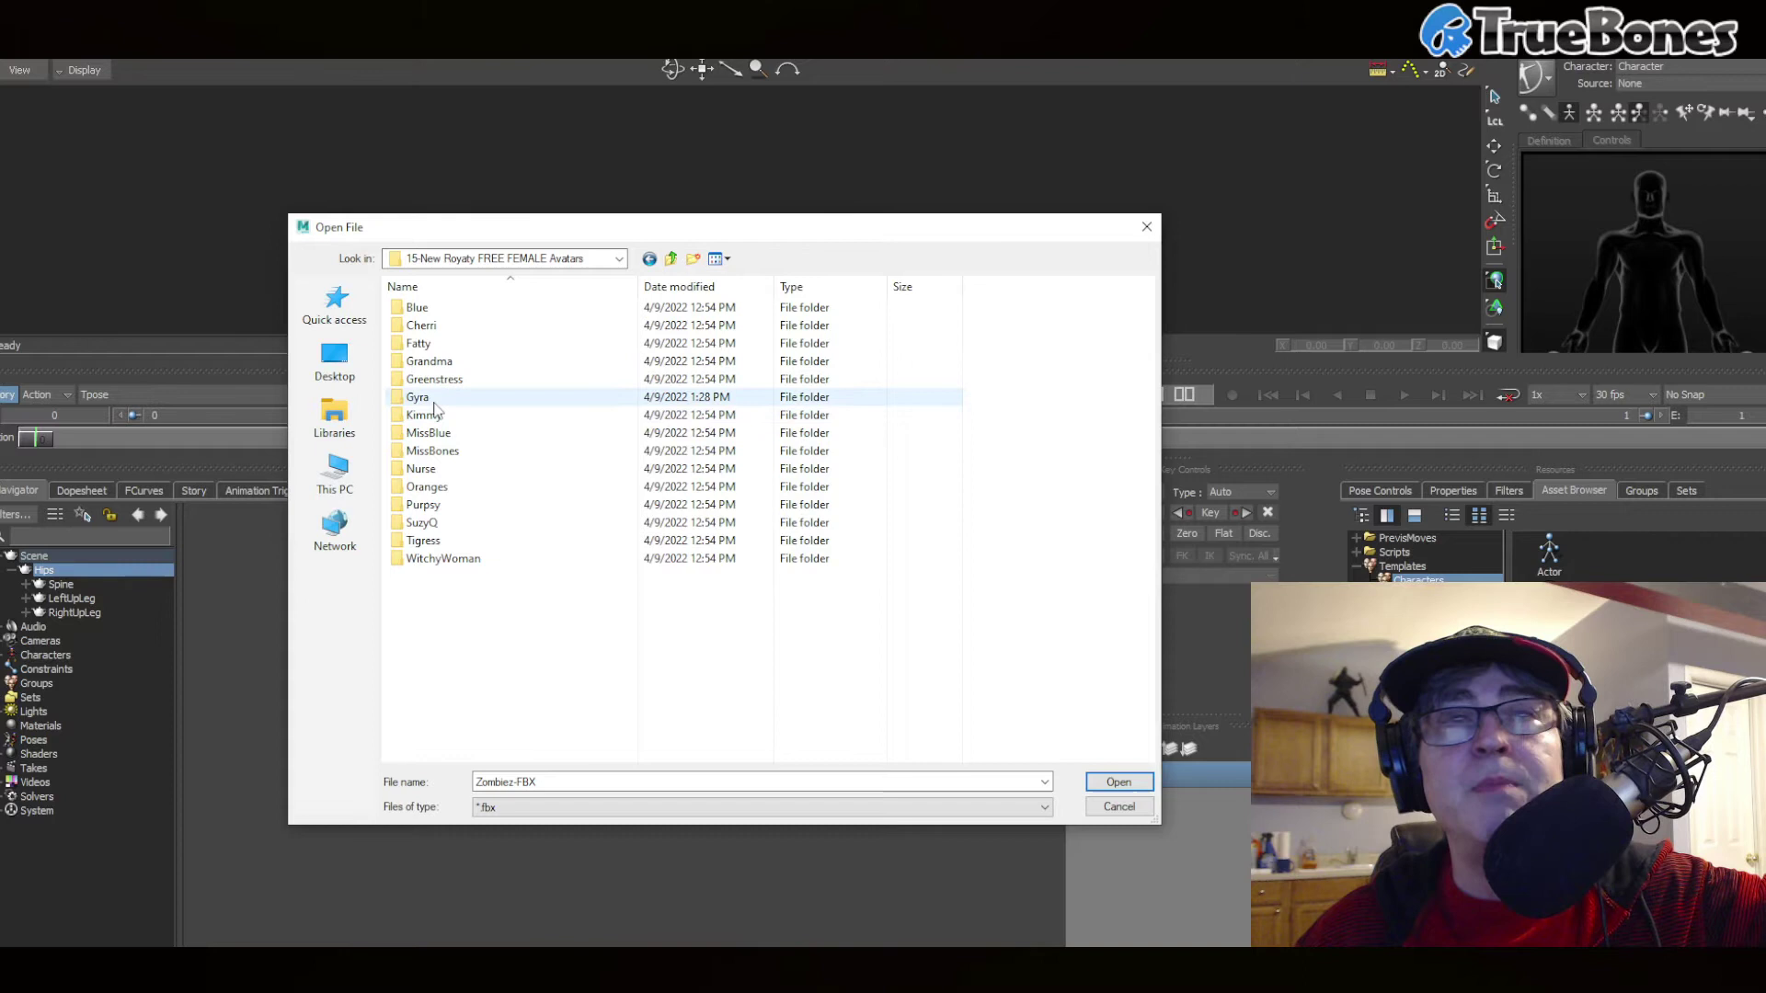
click(672, 260)
click(672, 260)
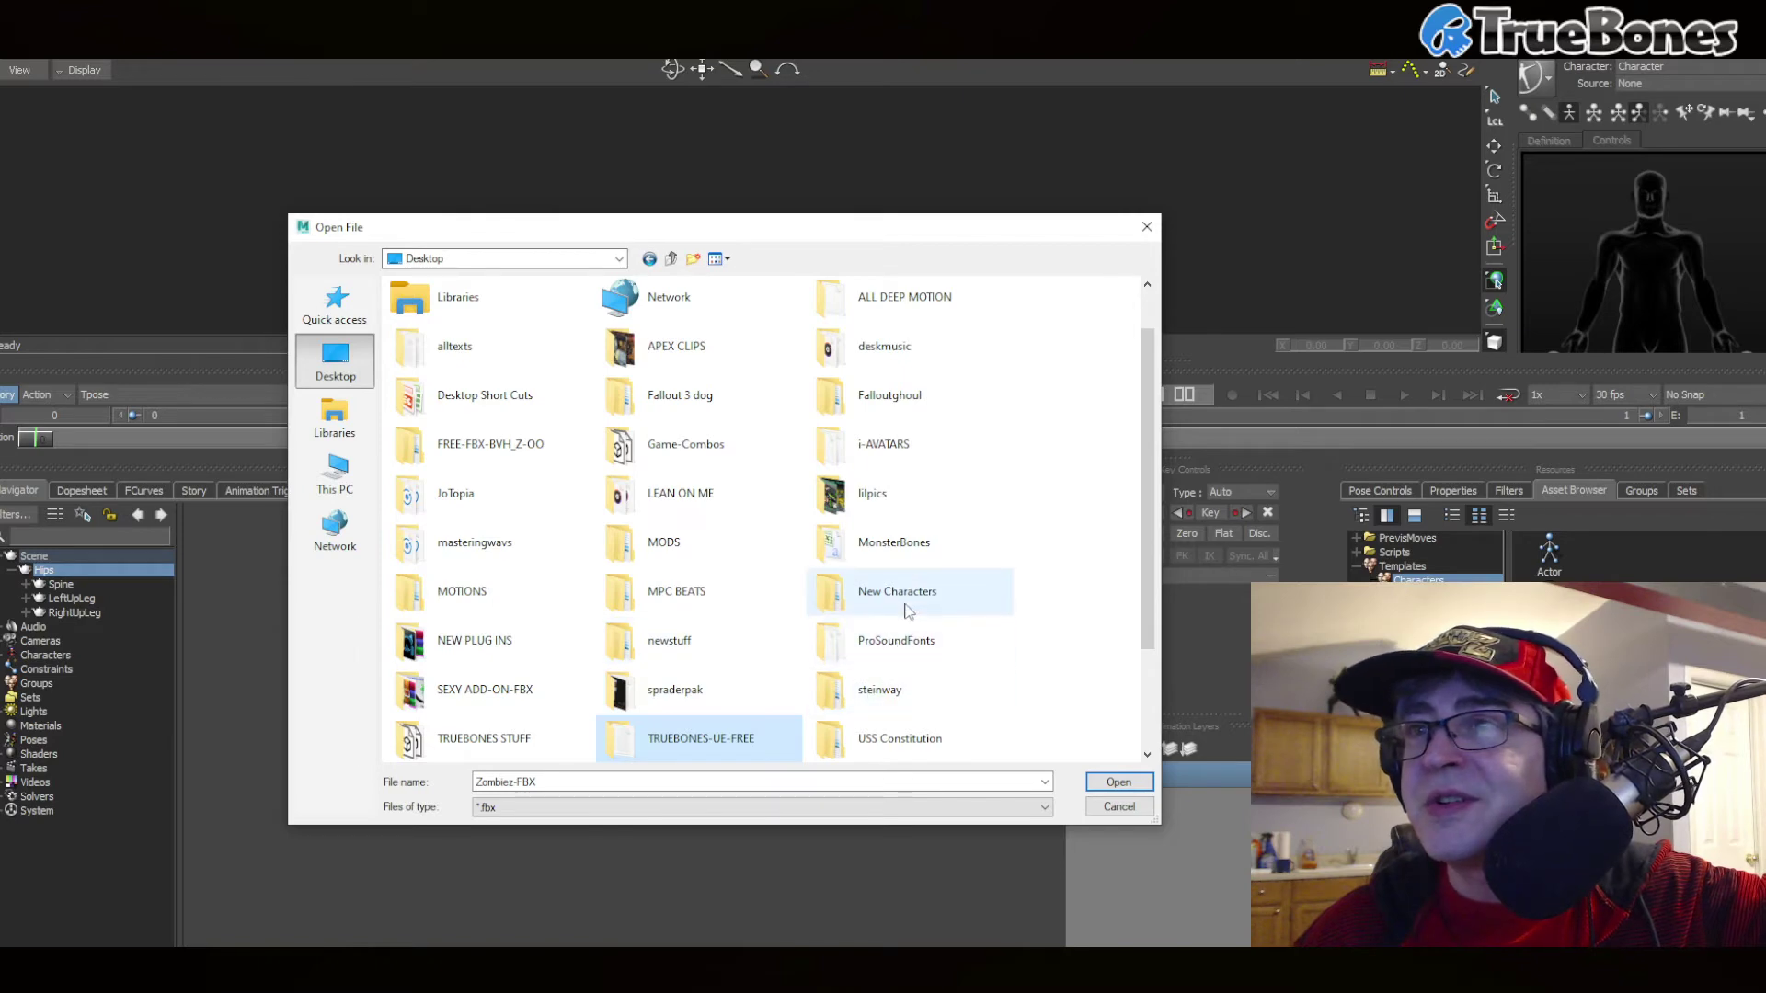
- Merge Astro from the Mixamo Characters folder inside New Characters, applying the file name as namespace
double_click(879, 584)
double_click(496, 381)
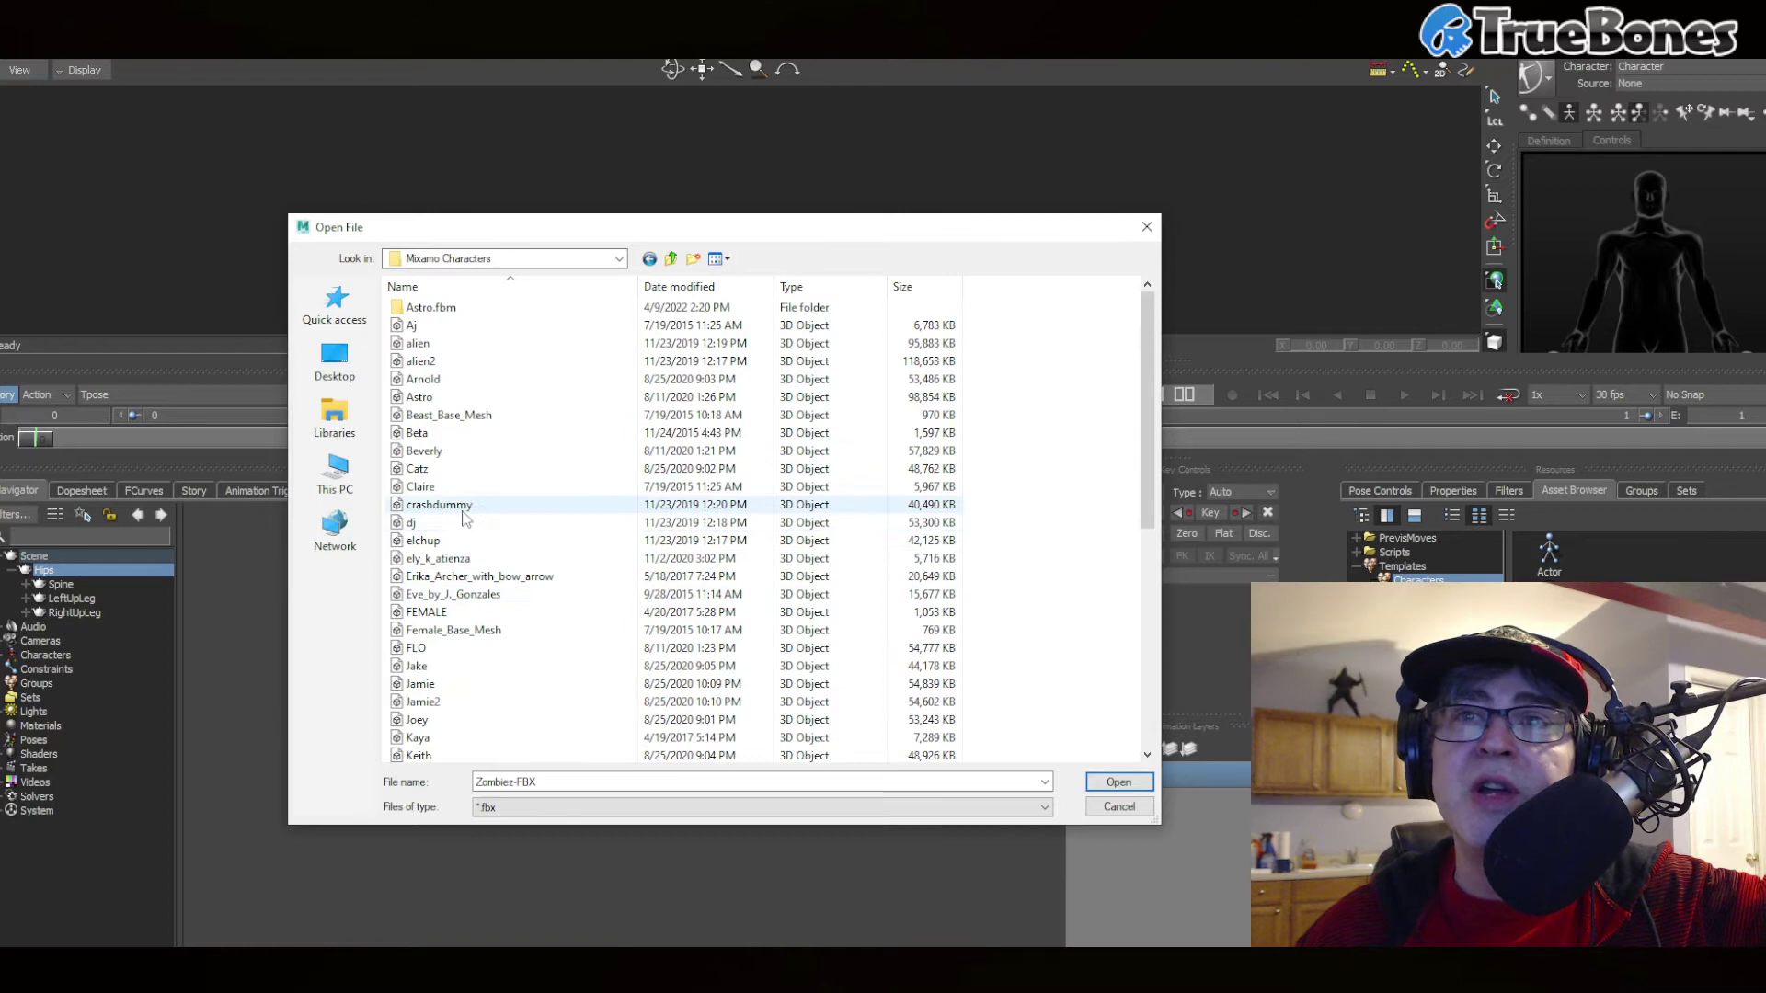
double_click(420, 397)
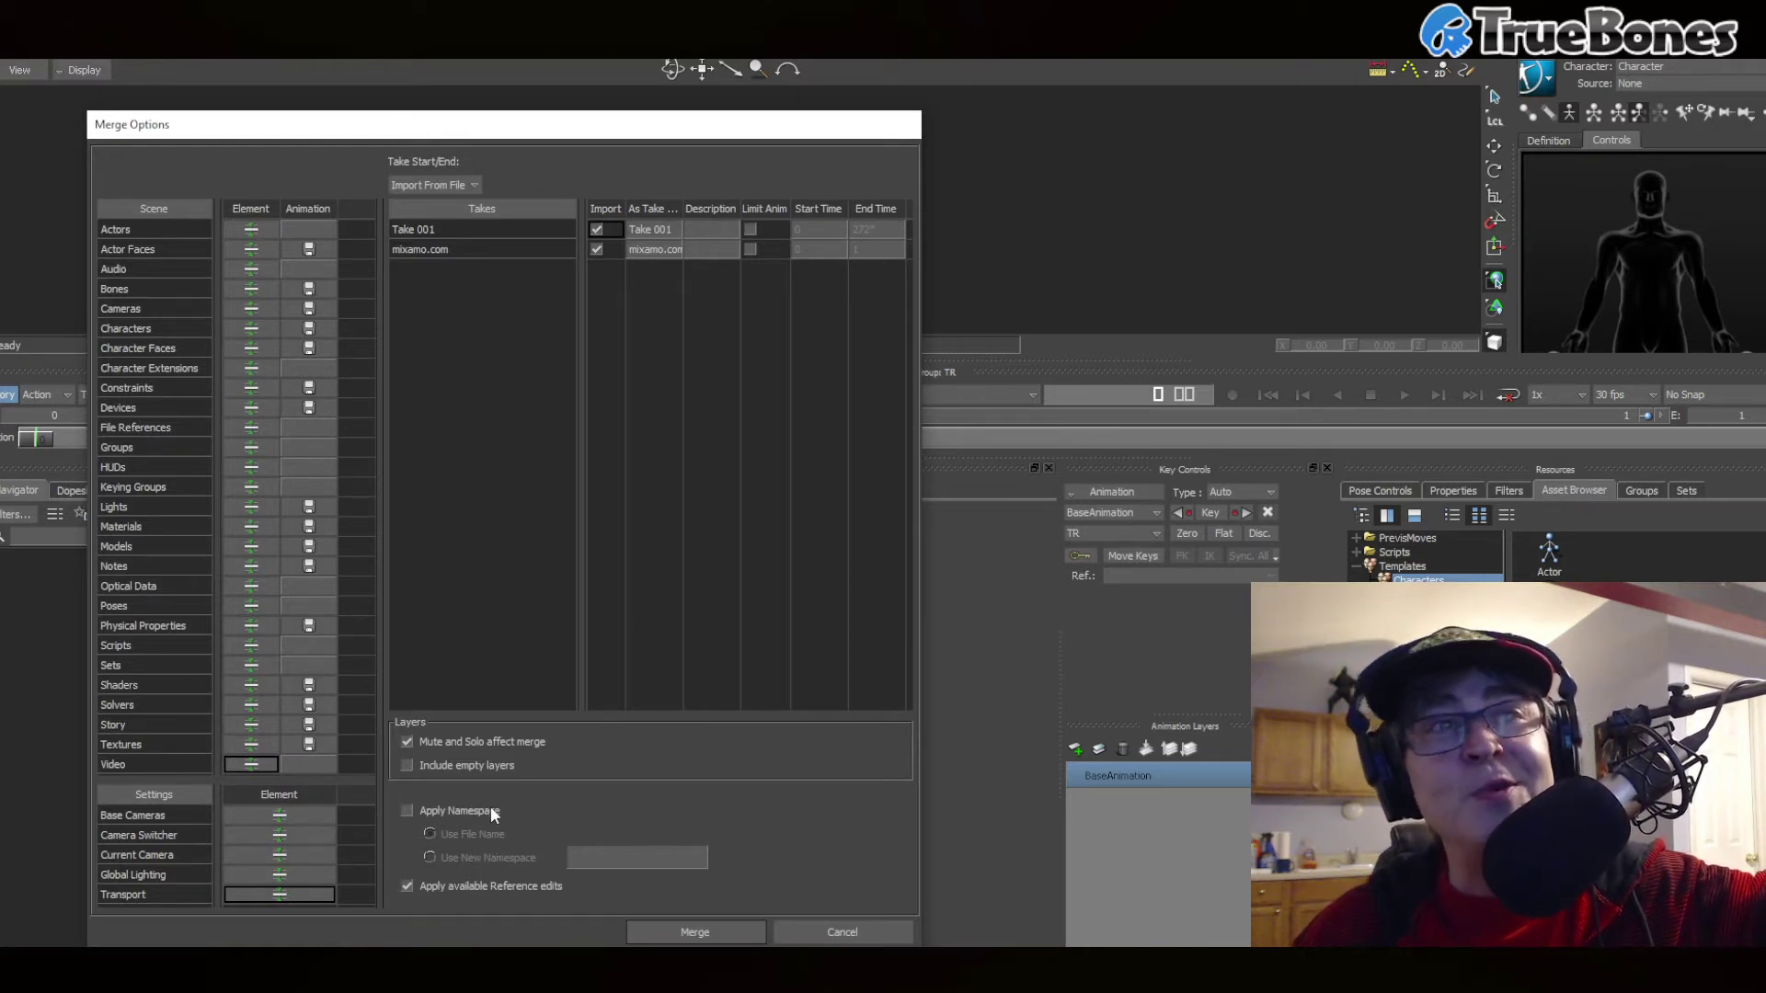
click(433, 816)
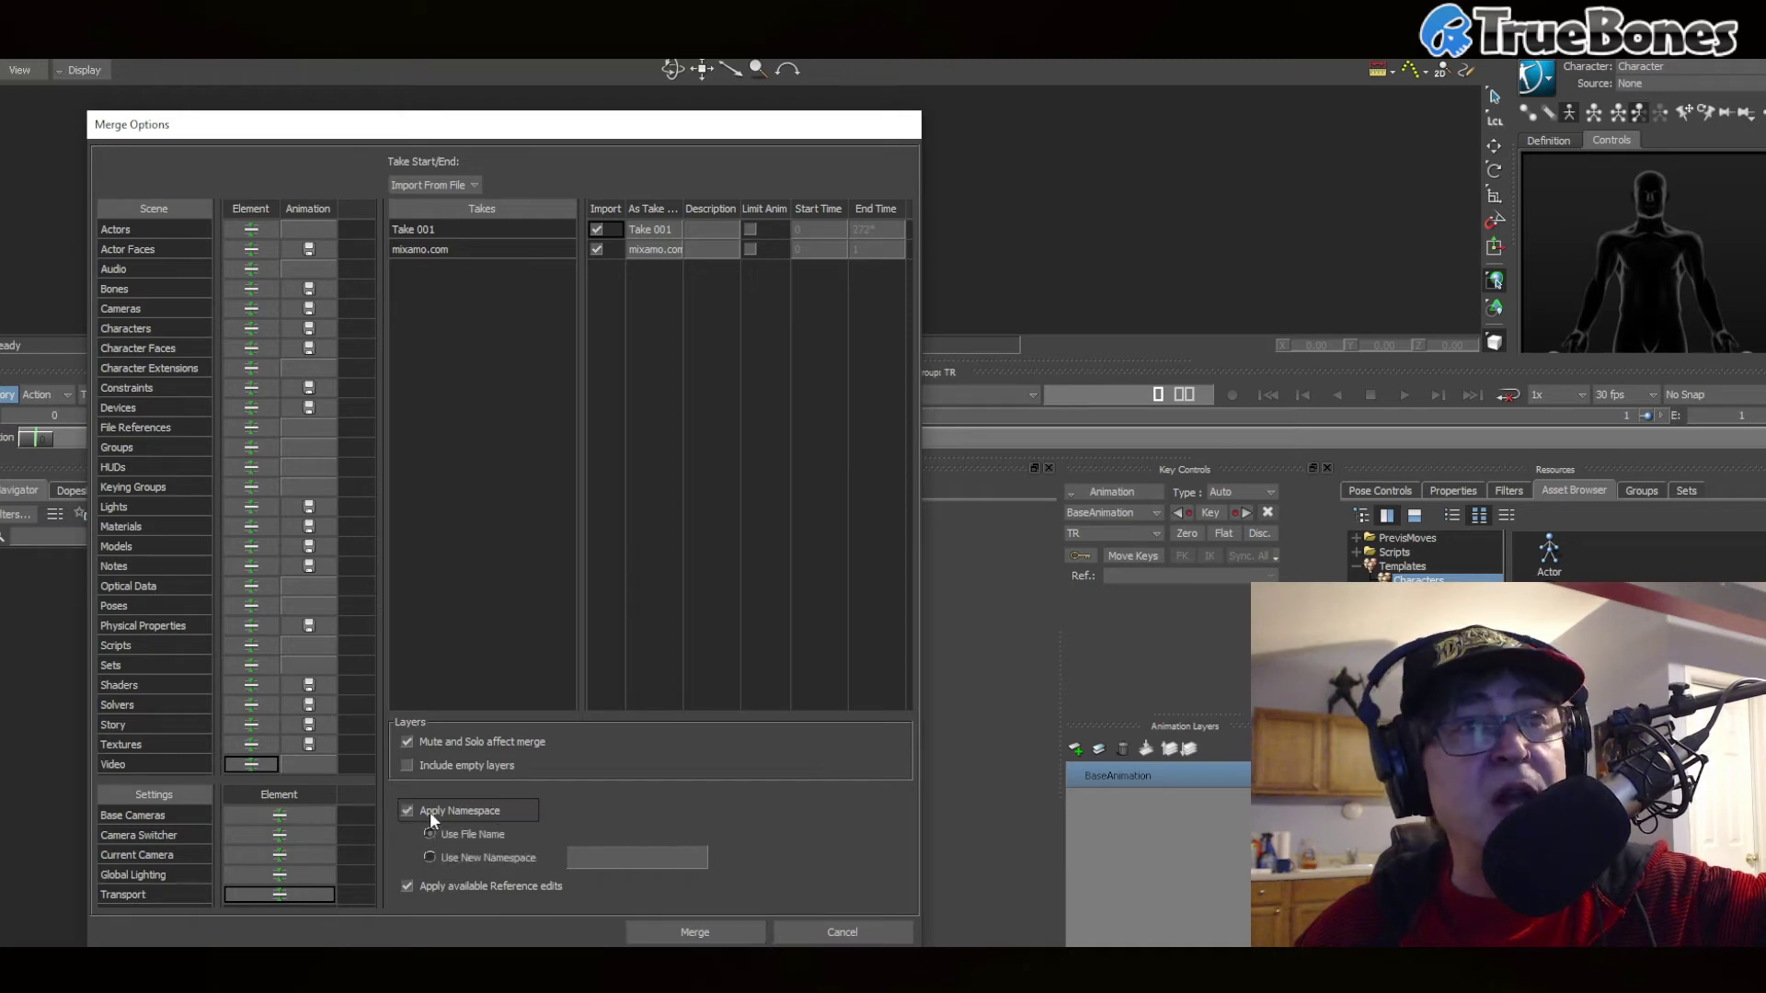
click(653, 929)
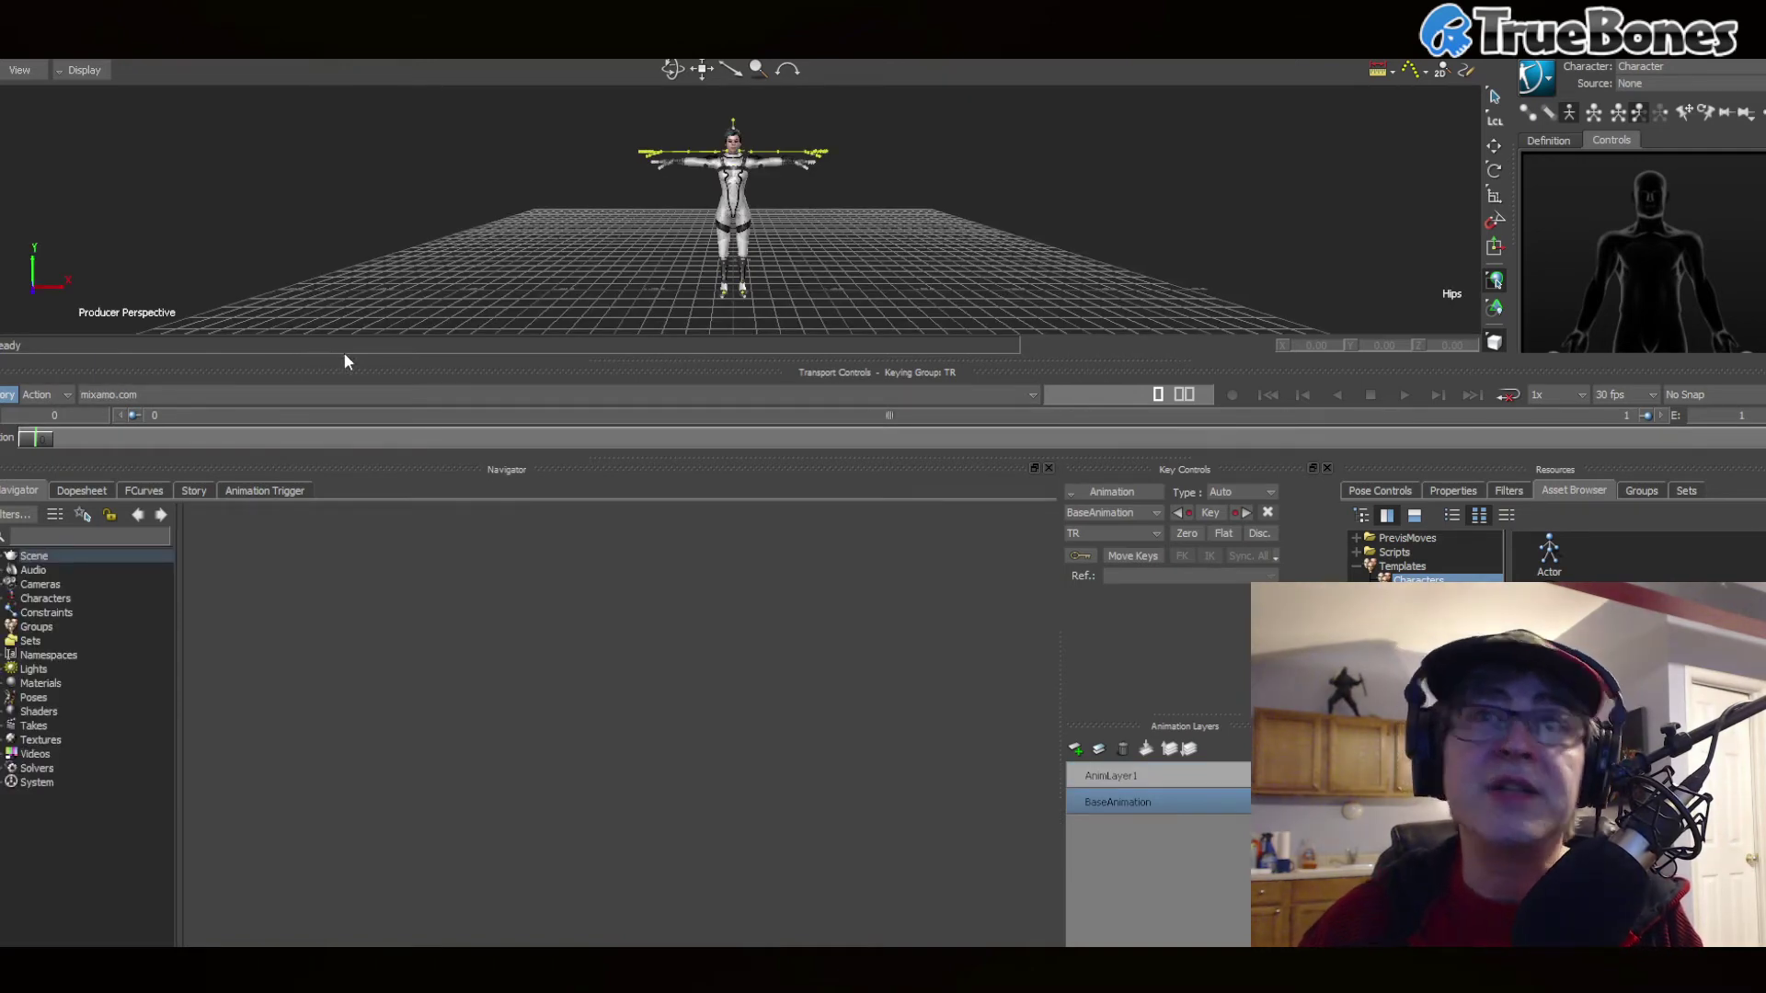
- Enlarge the viewport and switch its display to X-Ray to inspect the merged character and both skeletons
drag(344, 361, 357, 603)
scroll(484, 427, up, 5)
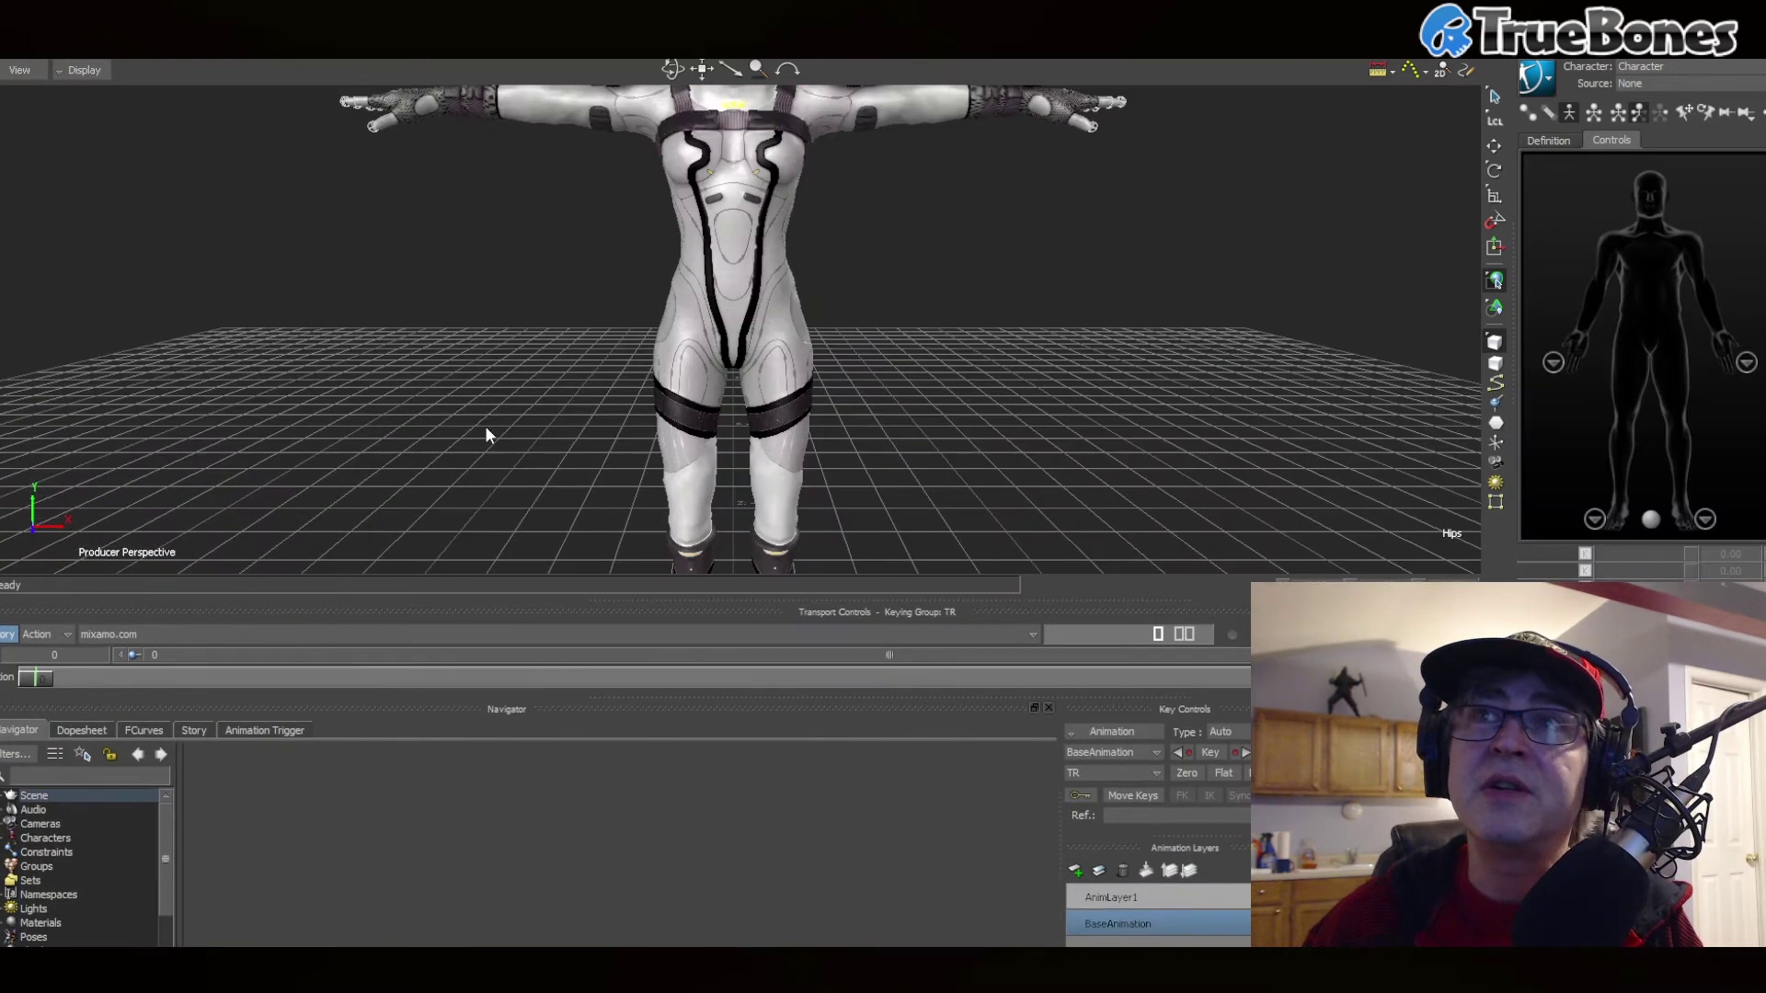
scroll(484, 427, down, 2)
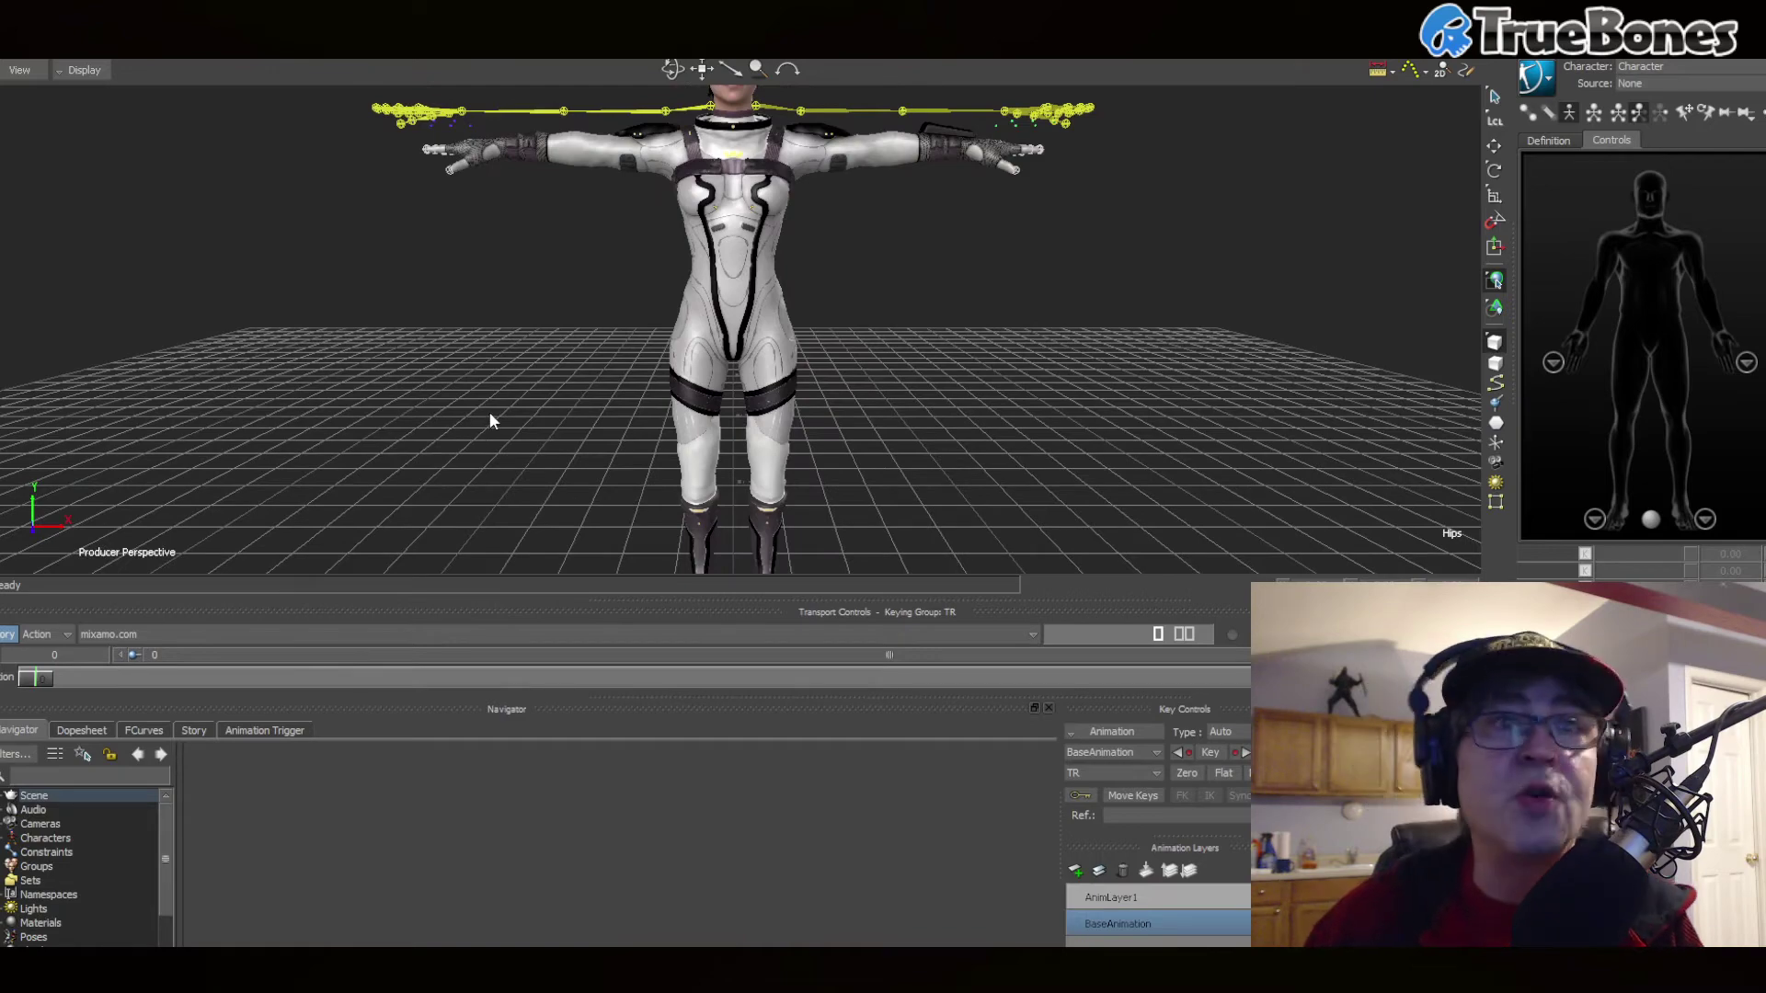
key(ctrl+a)
key(ctrl+a)
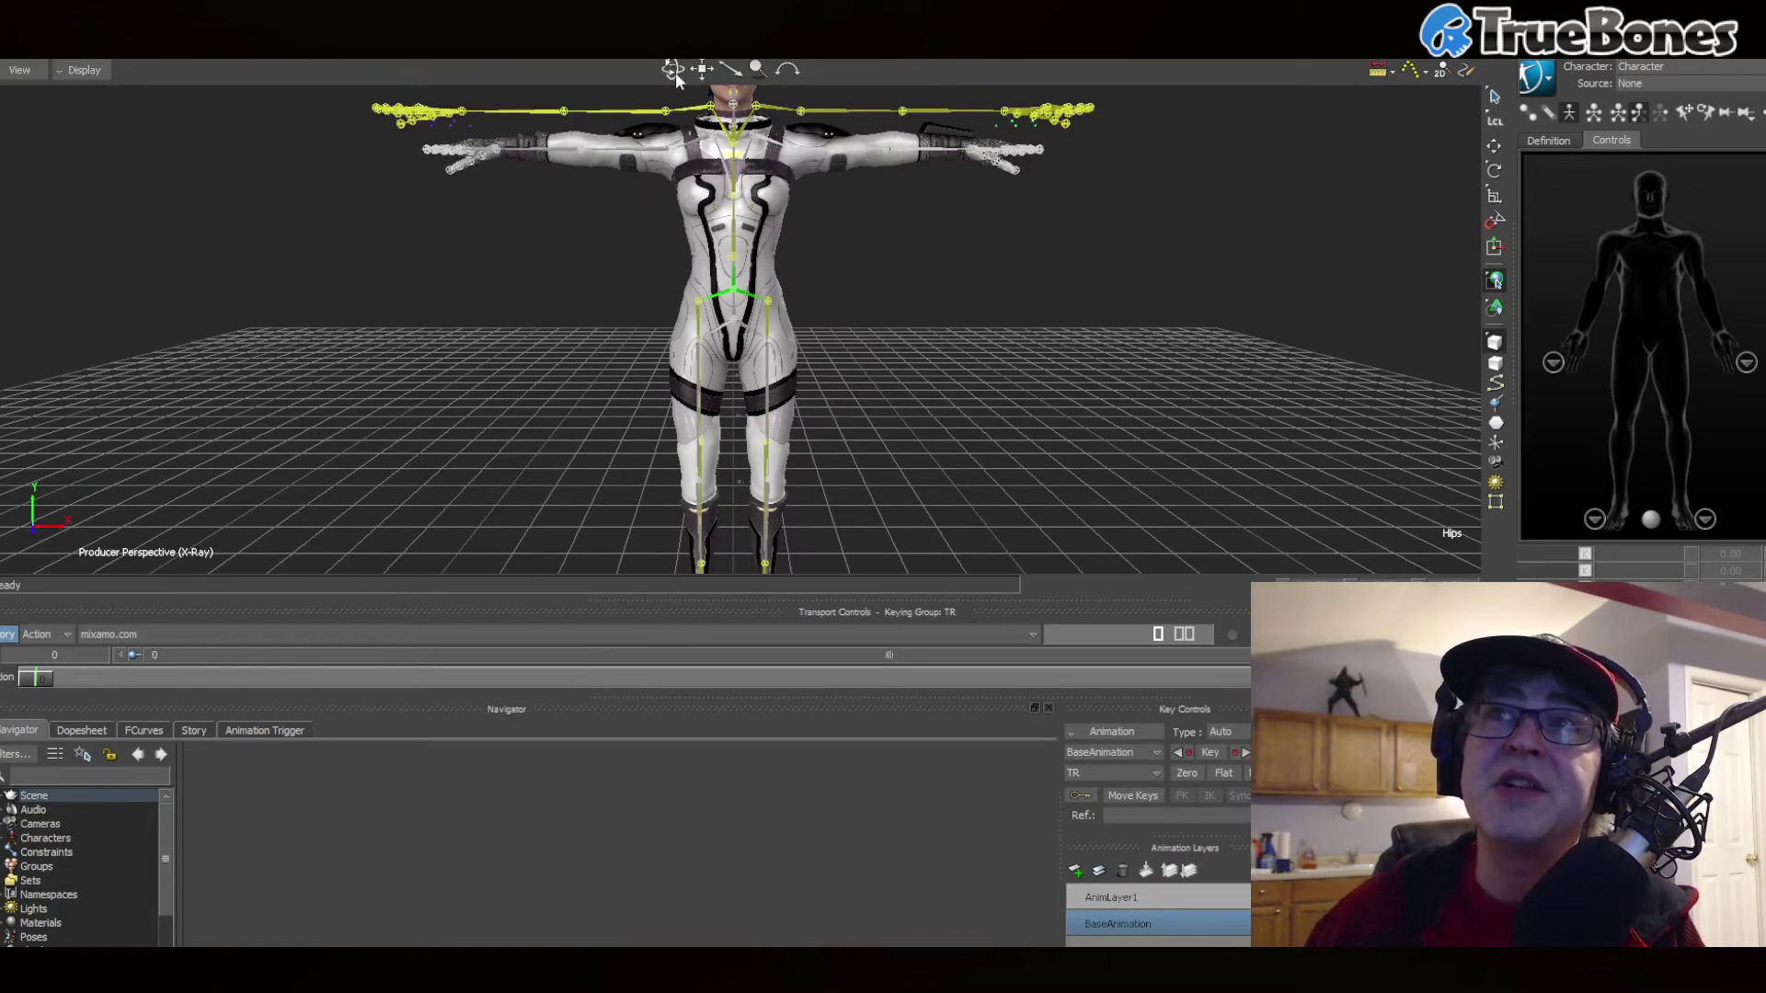
drag(568, 266, 496, 276)
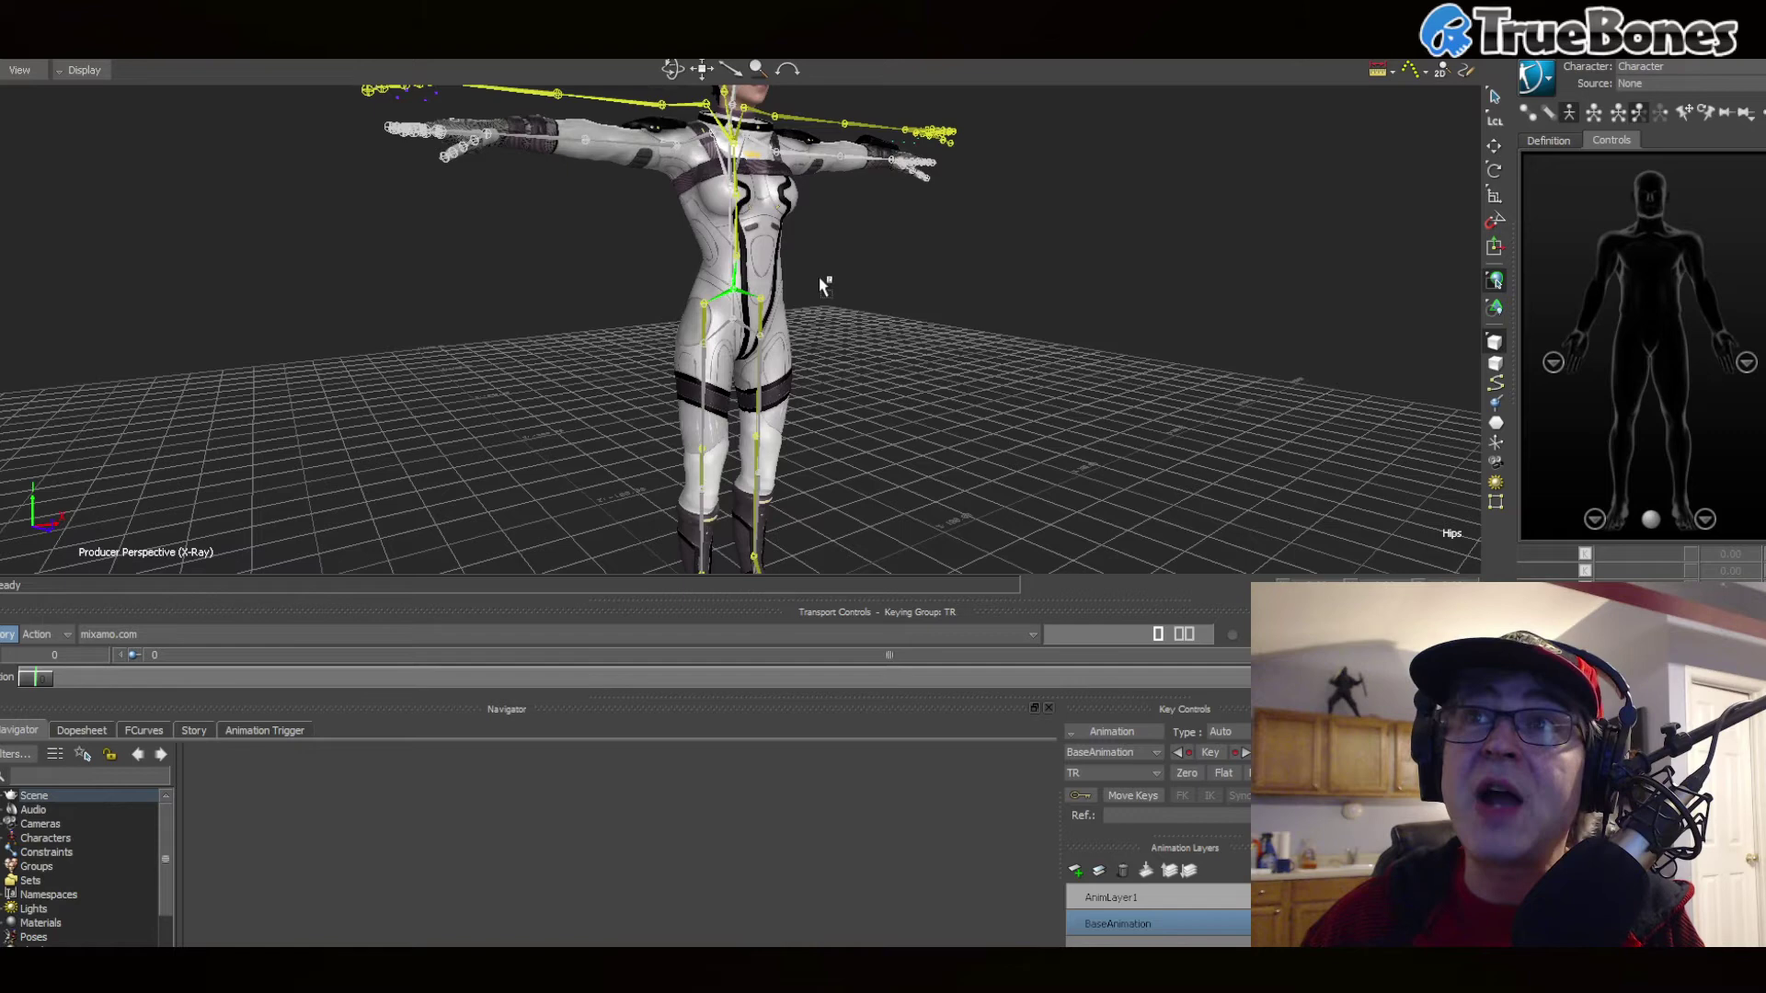
- Characterize the merged Astro skeleton as a biped using the Character template
click(521, 136)
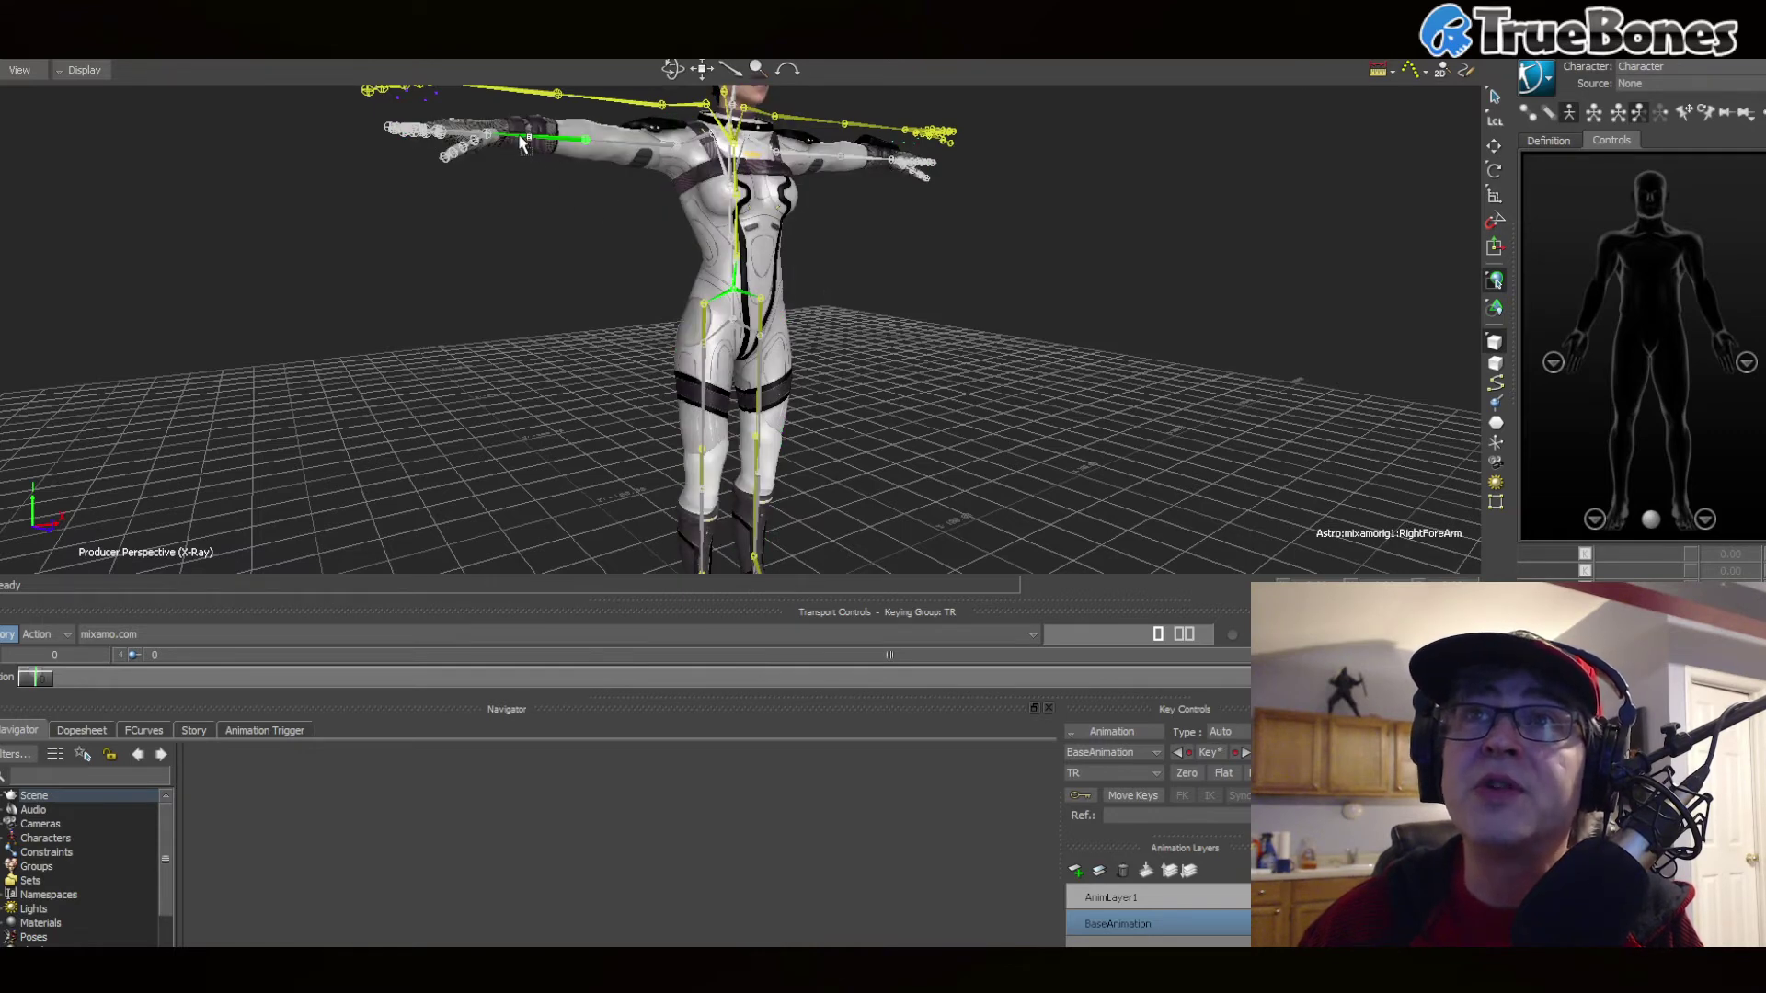
ctrl+click(516, 134)
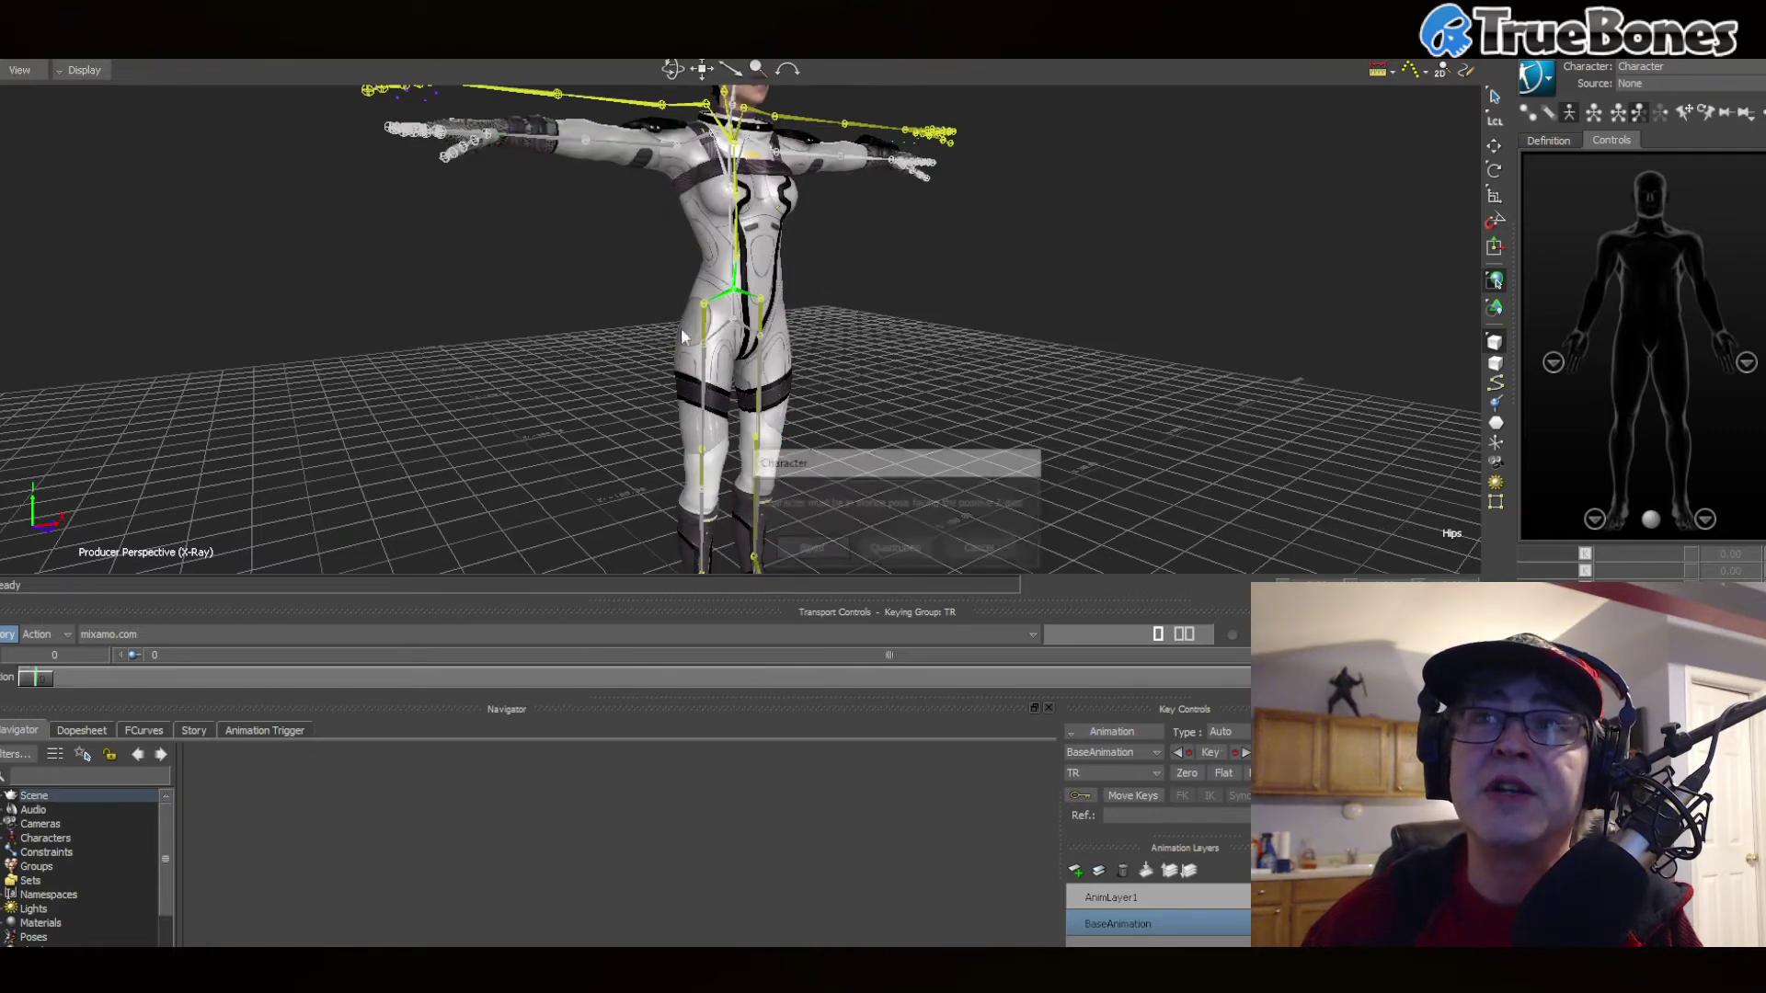
click(826, 552)
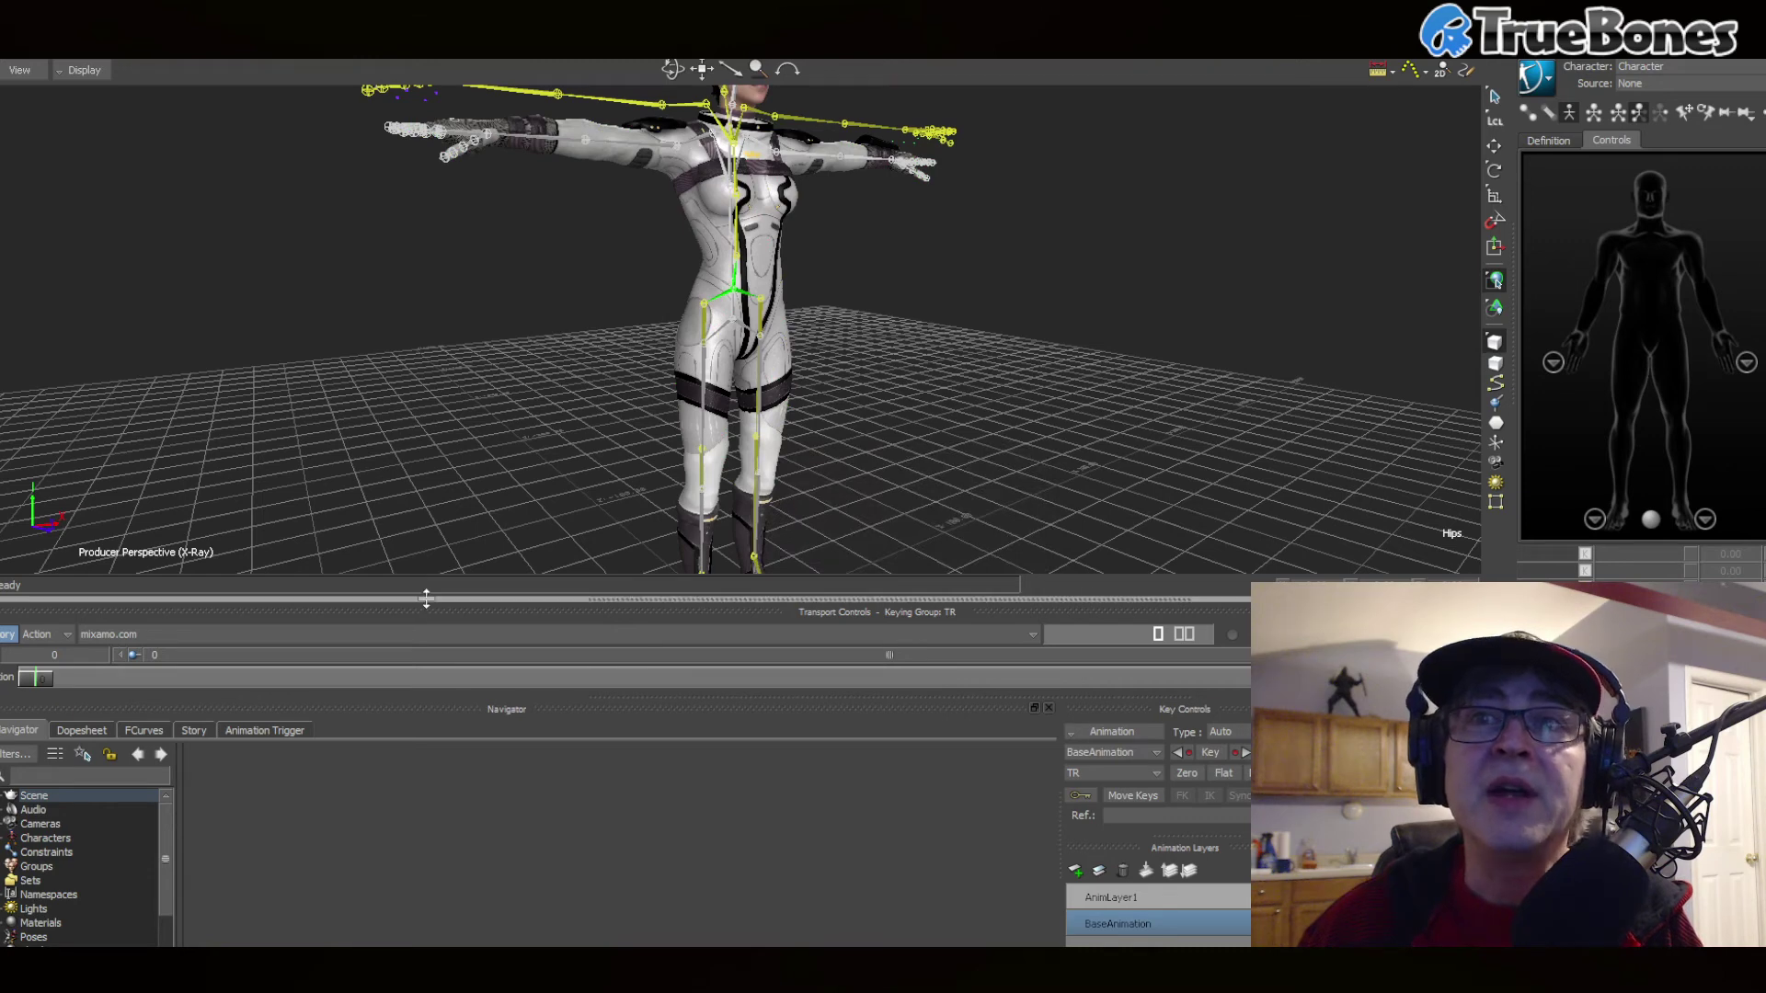
- Enlarge the Navigator, select Character 1 under Characters, set its input type to Character and make it active
drag(414, 600, 442, 465)
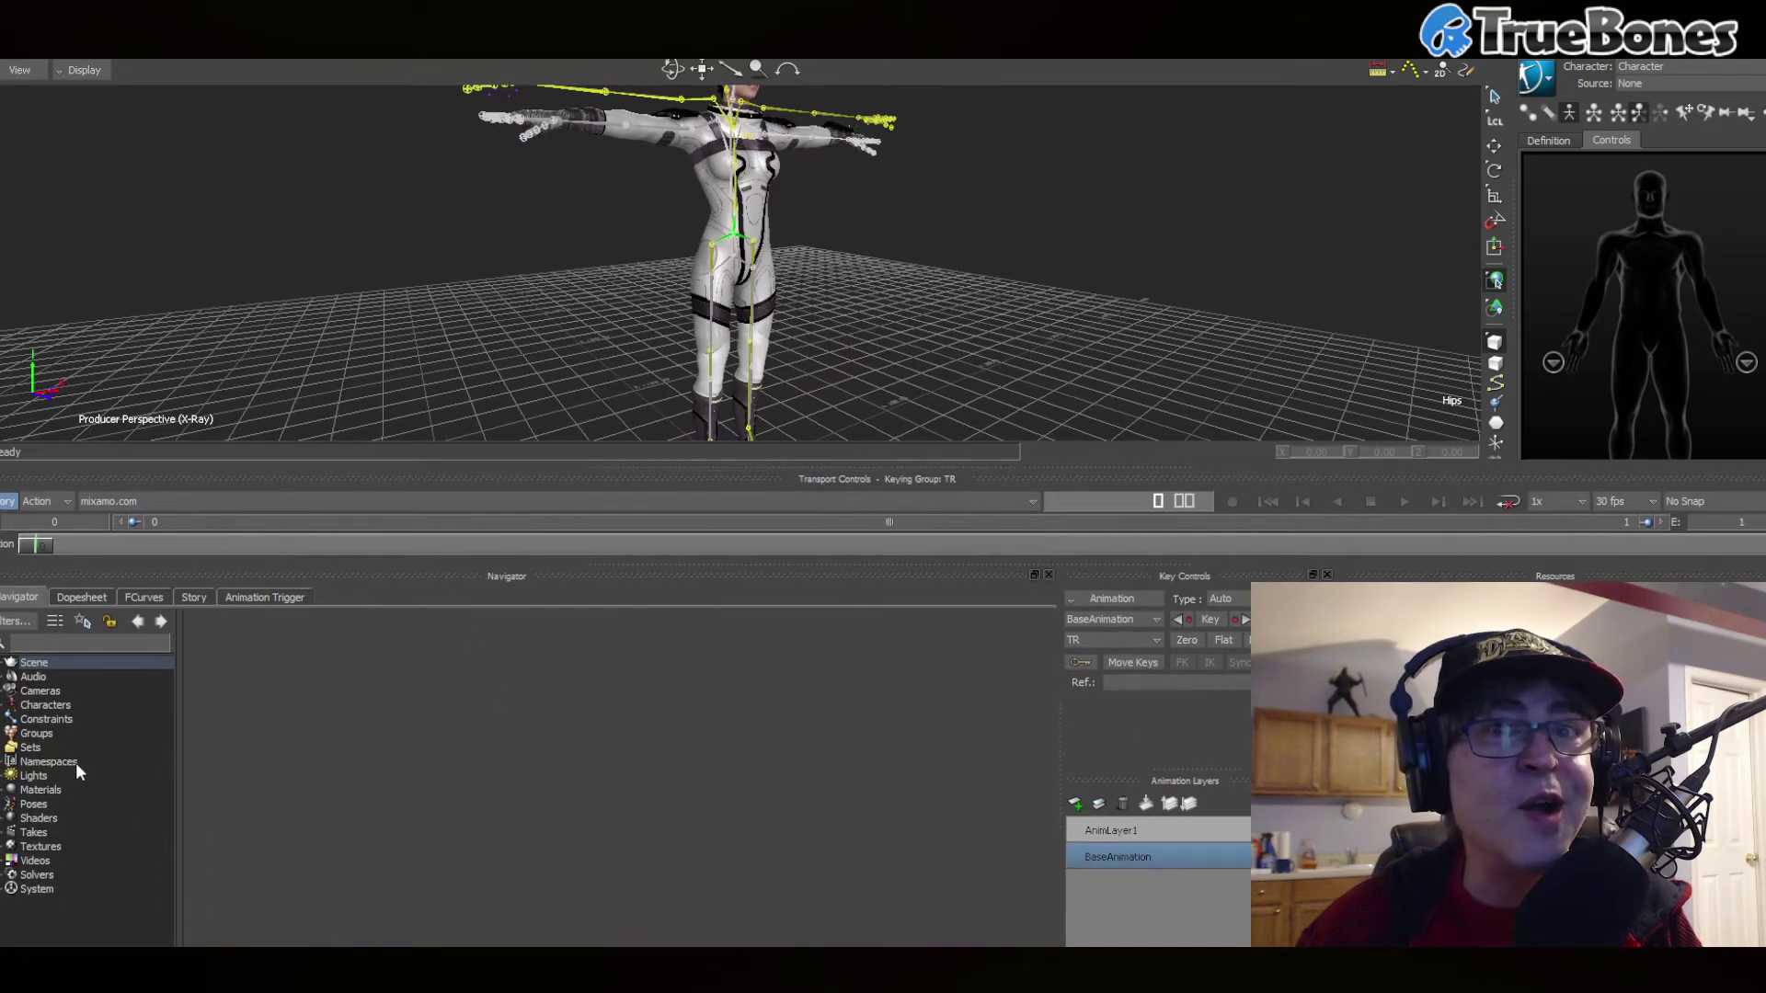
click(4, 707)
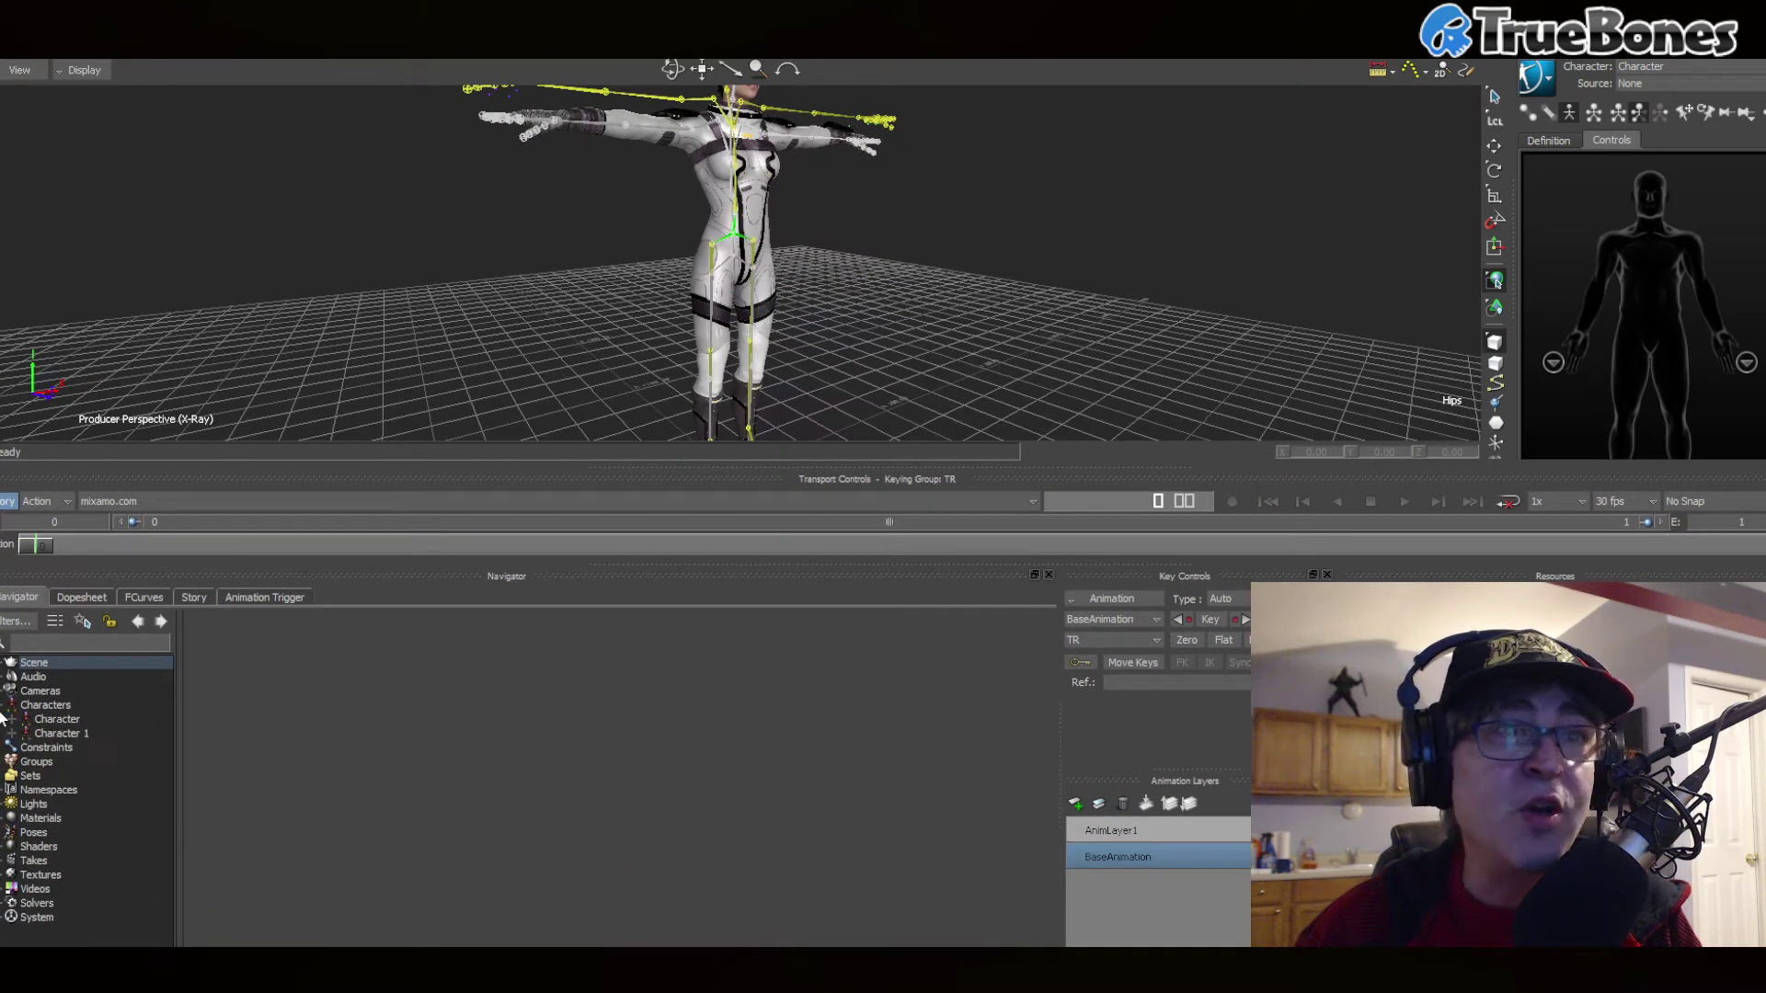
click(98, 730)
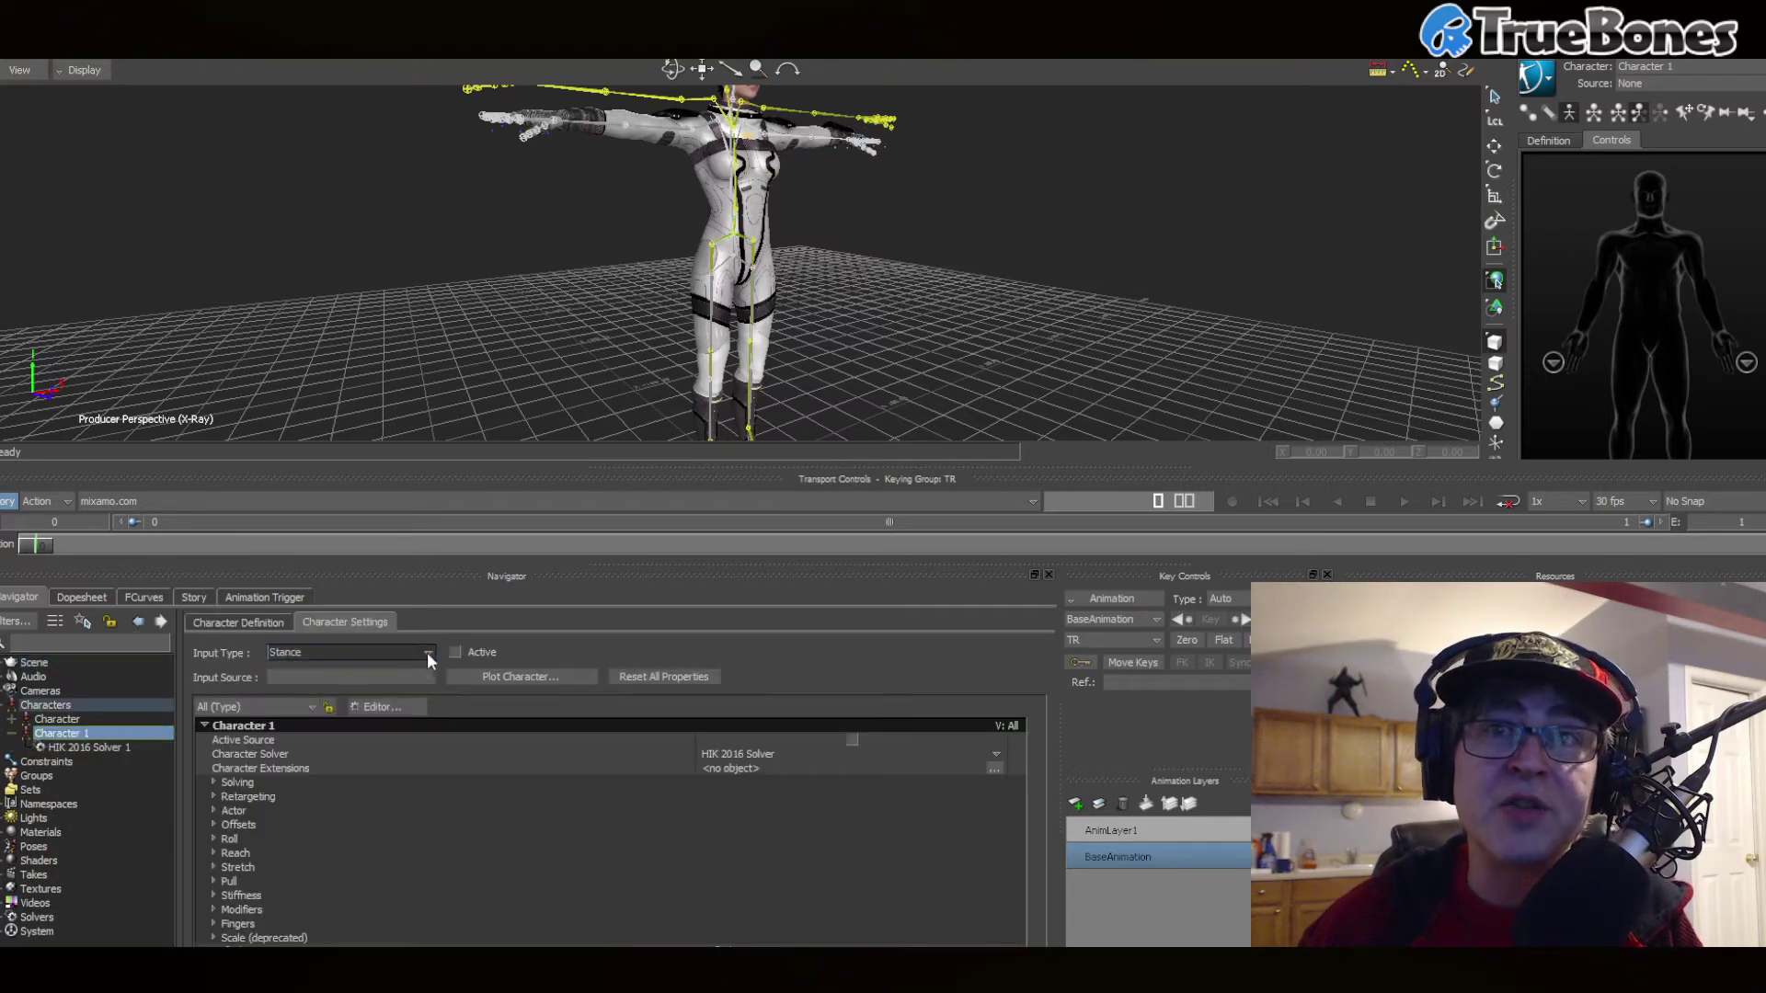
click(427, 653)
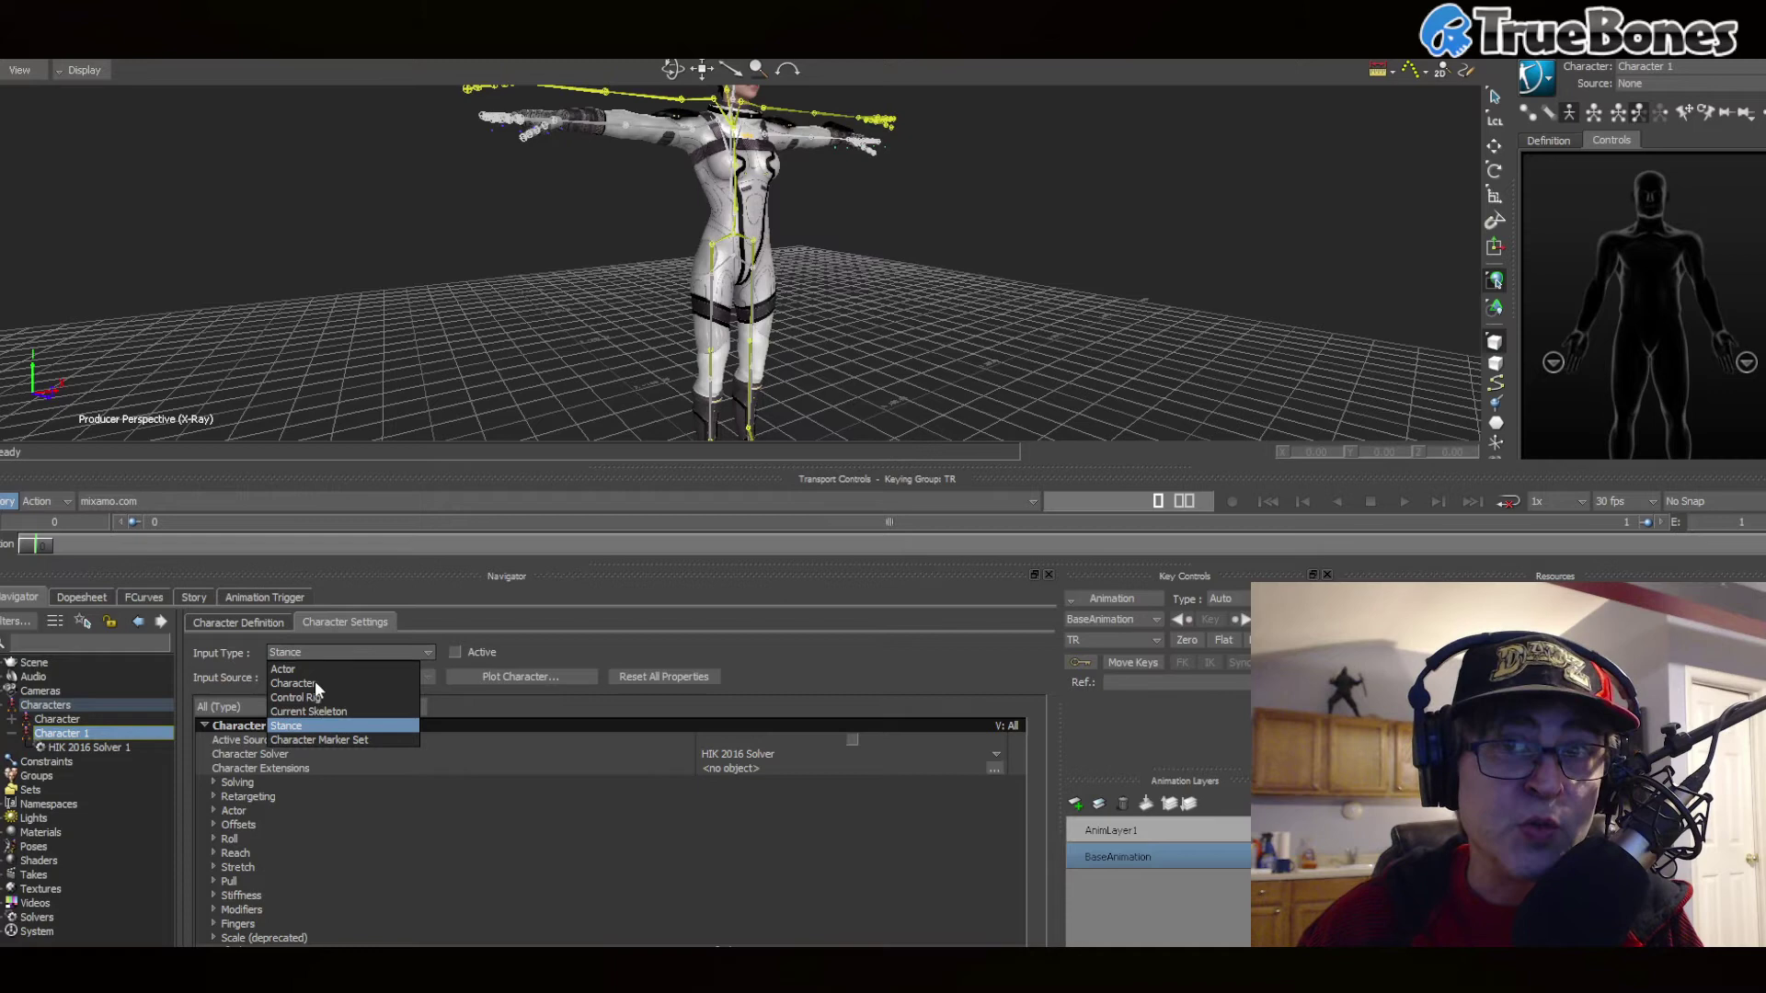
click(315, 683)
click(454, 652)
- Preview the walking and zombie_kicking takes on the Astro character in an enlarged viewport
click(232, 506)
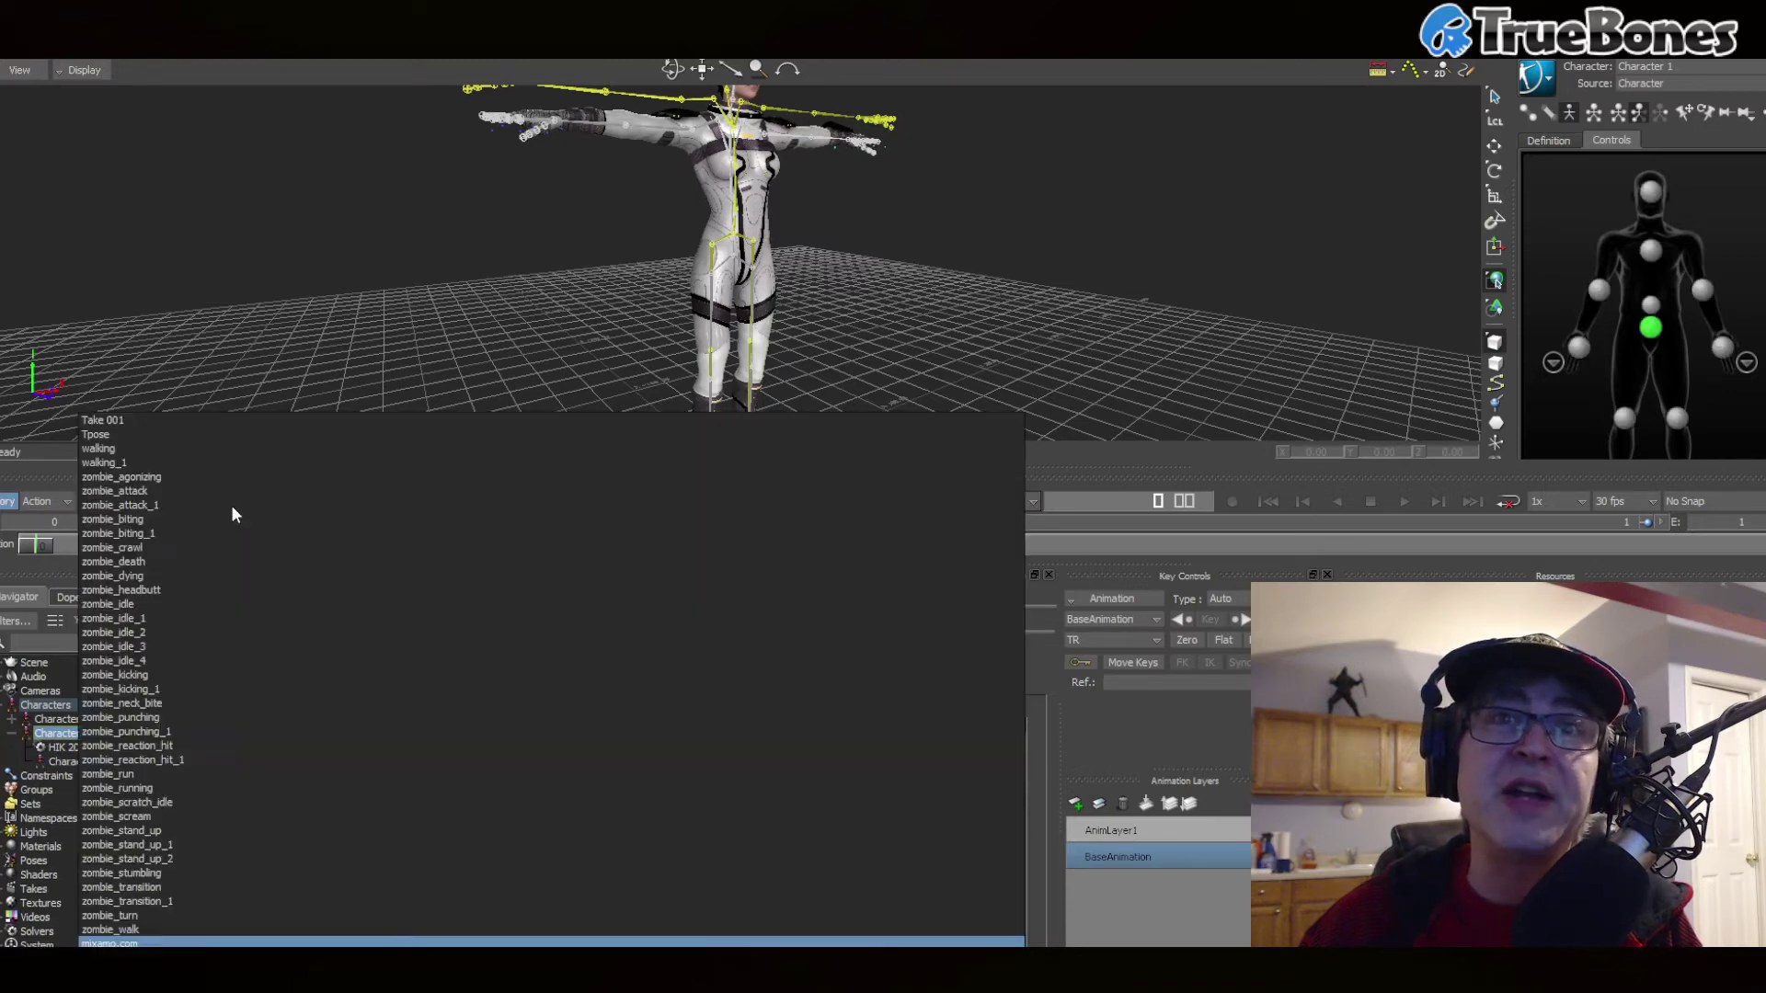
click(134, 452)
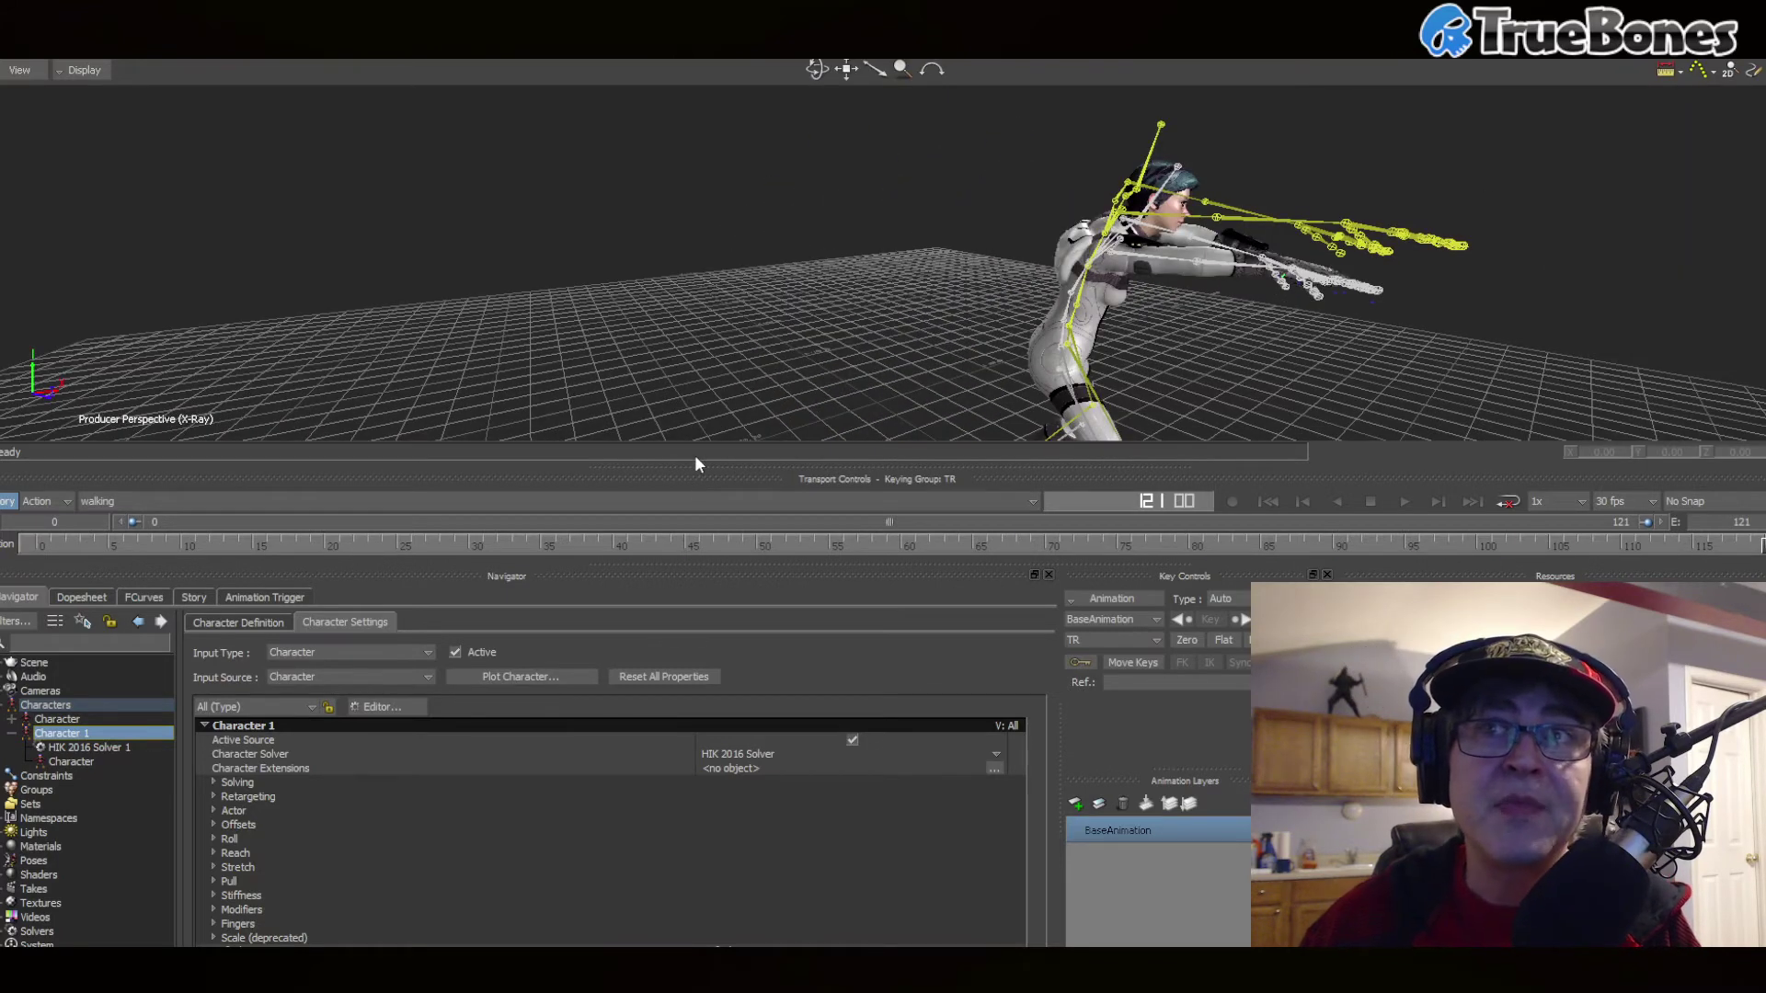
drag(710, 467, 713, 601)
scroll(790, 414, down, 3)
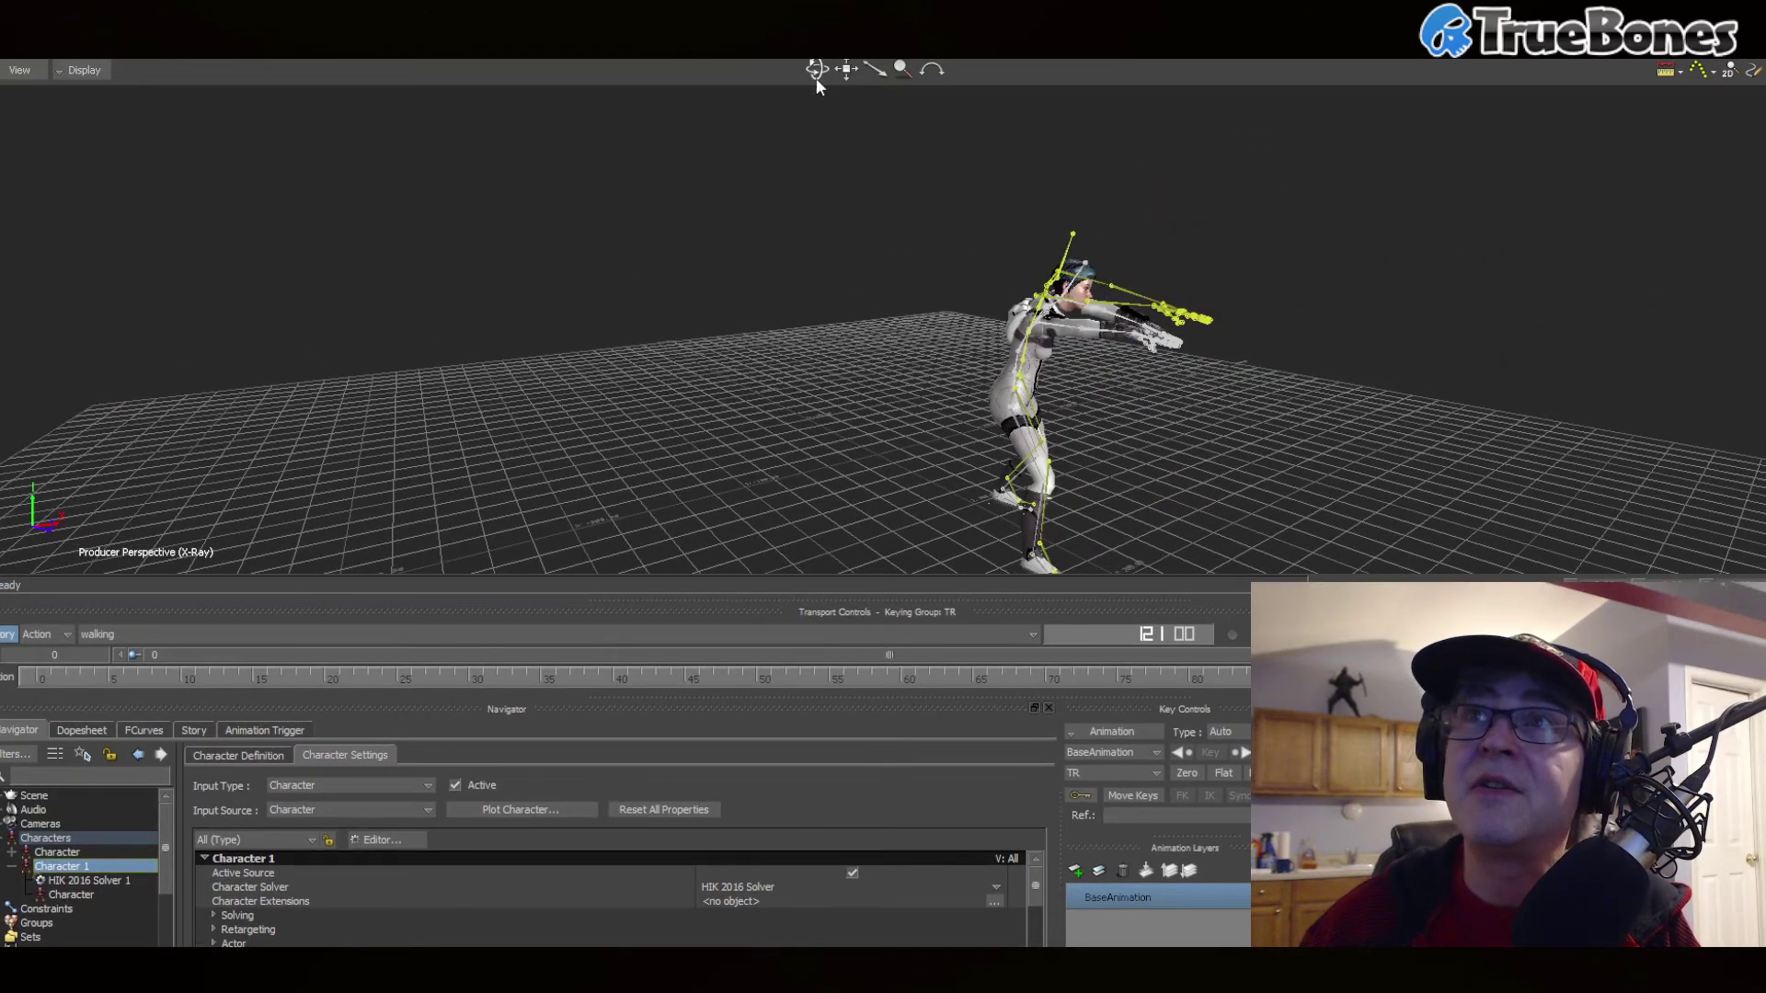
drag(817, 69, 924, 75)
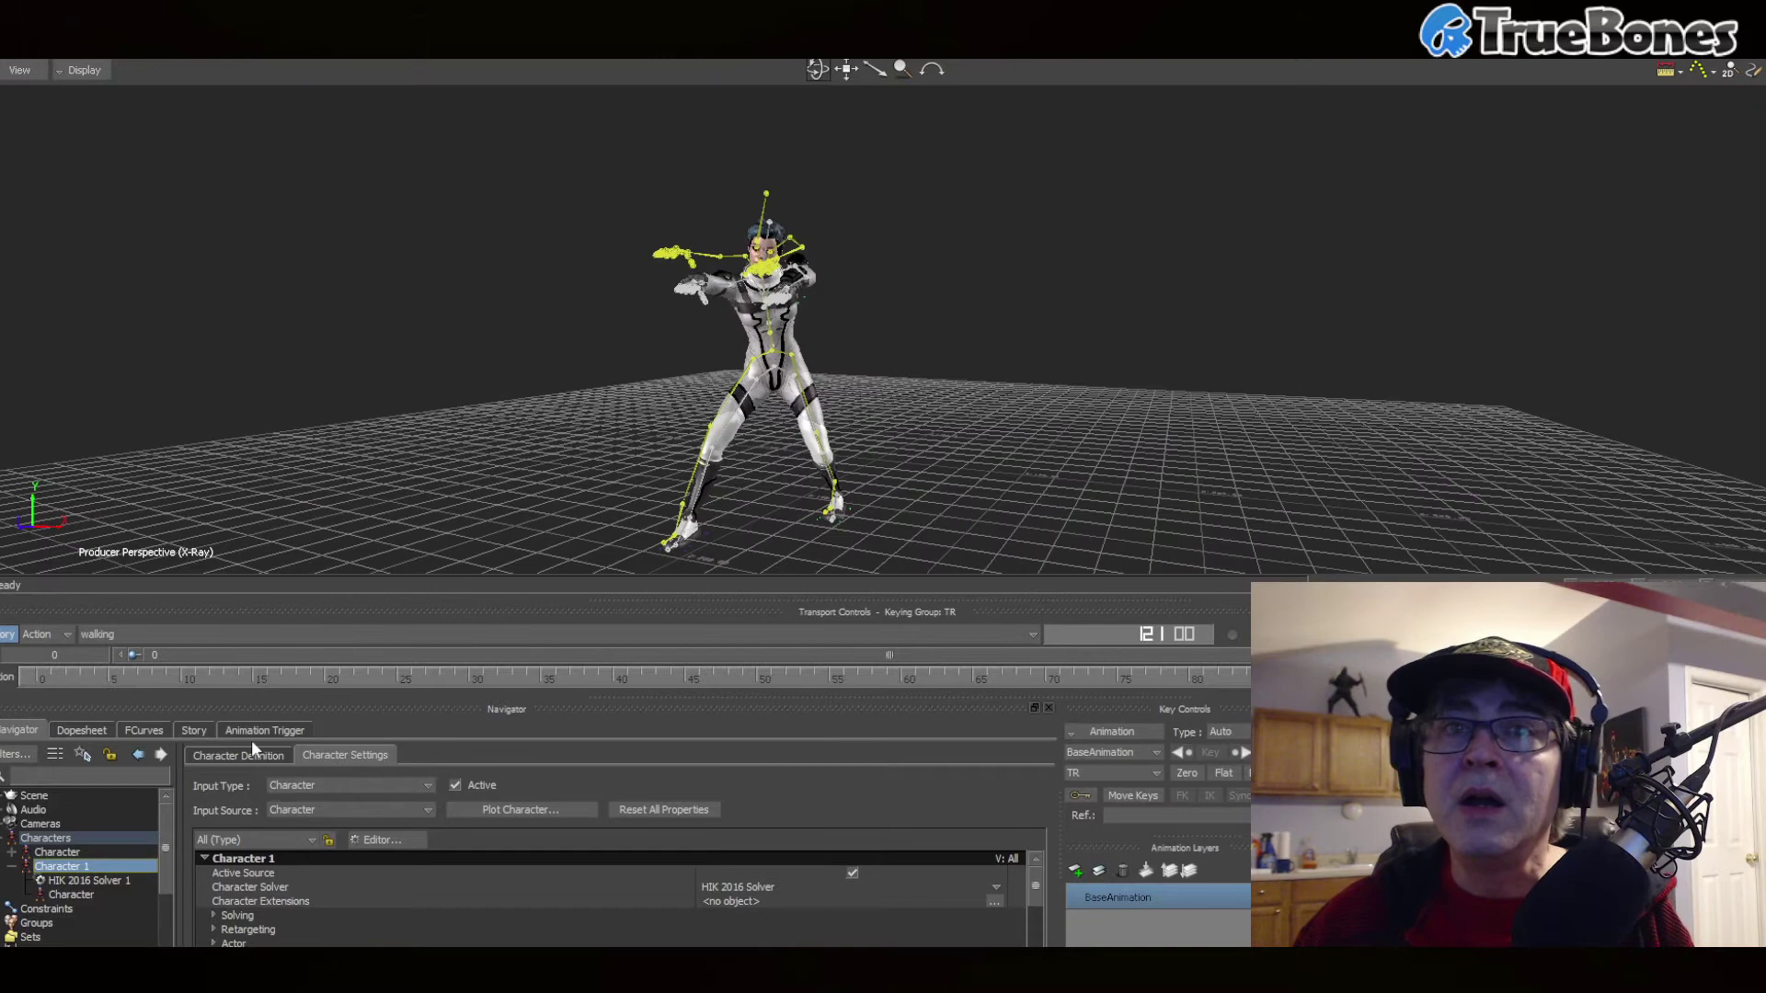
key(space)
scroll(906, 448, up, 3)
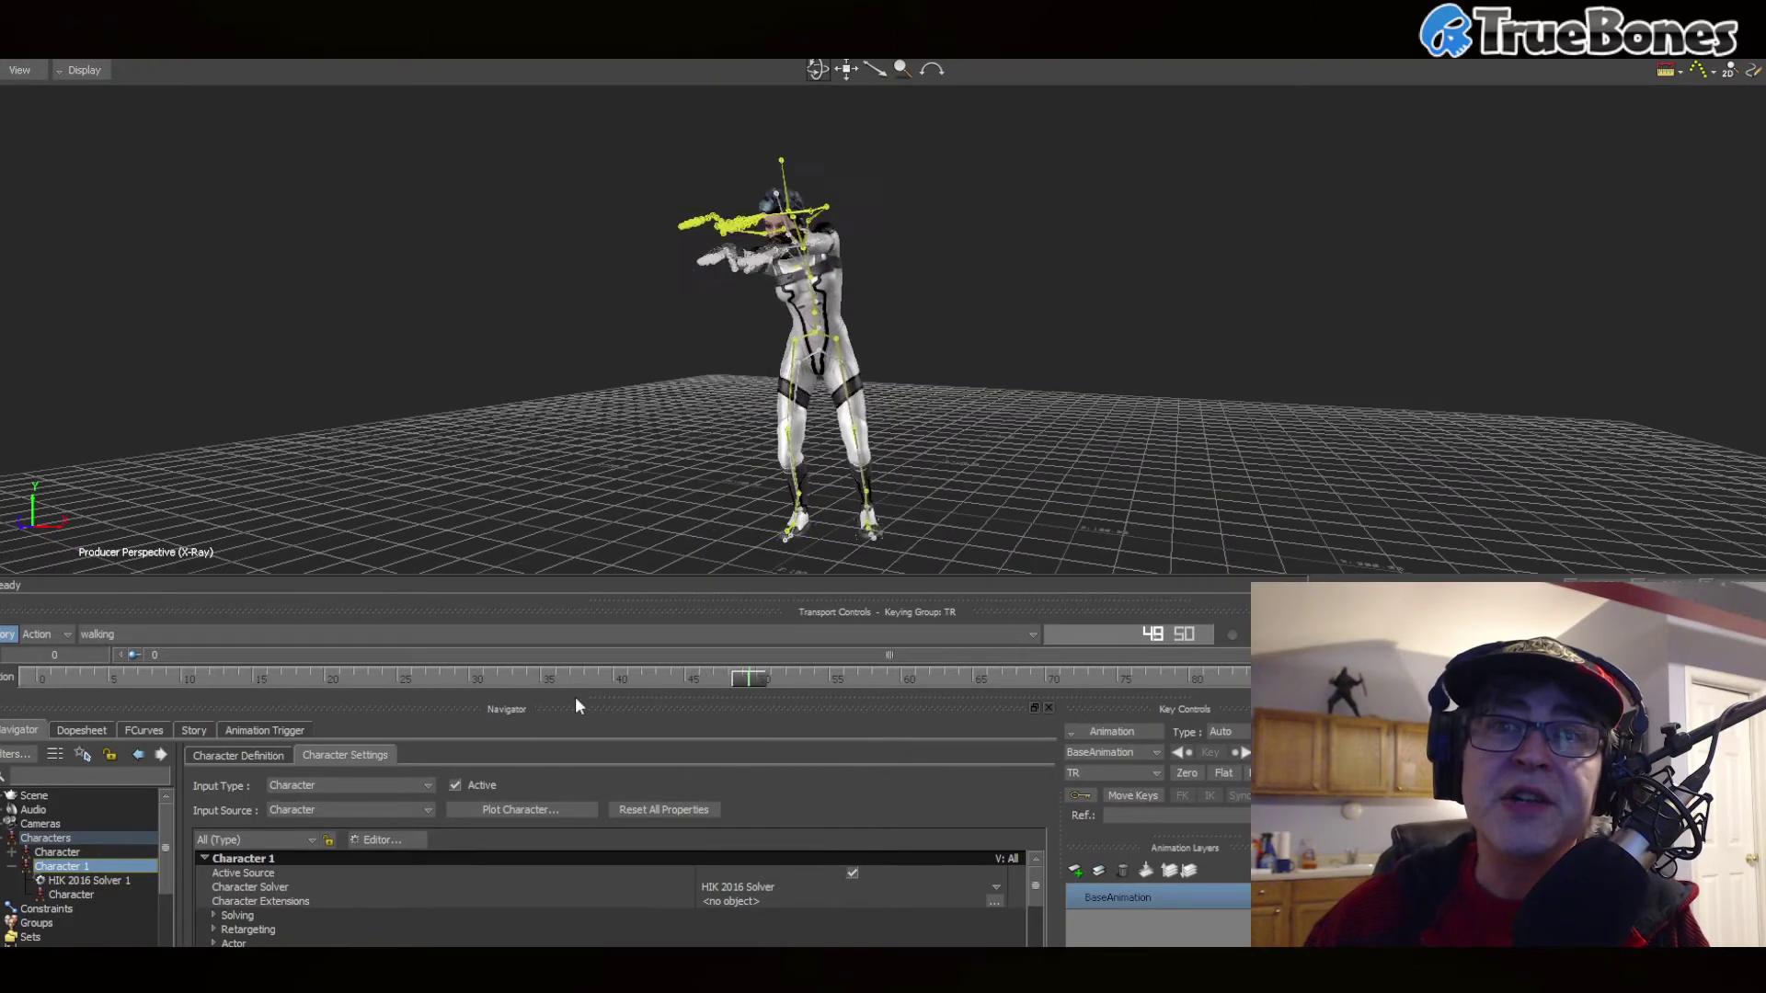
click(288, 634)
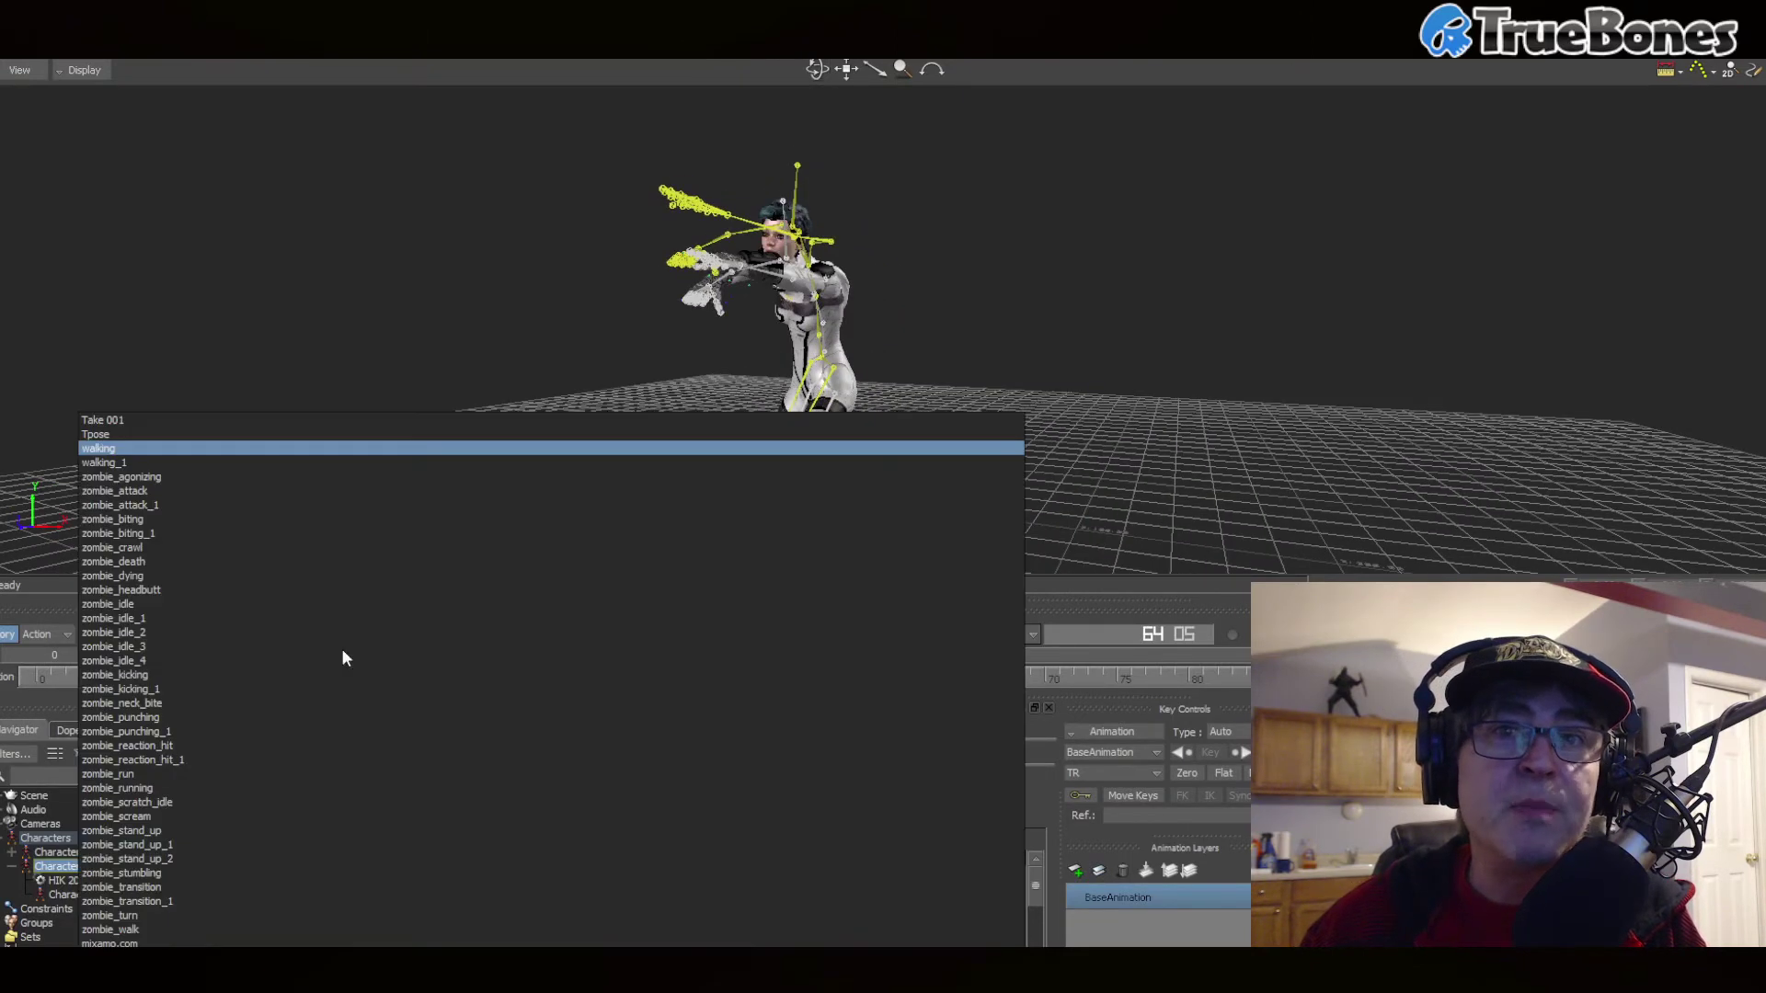
click(143, 675)
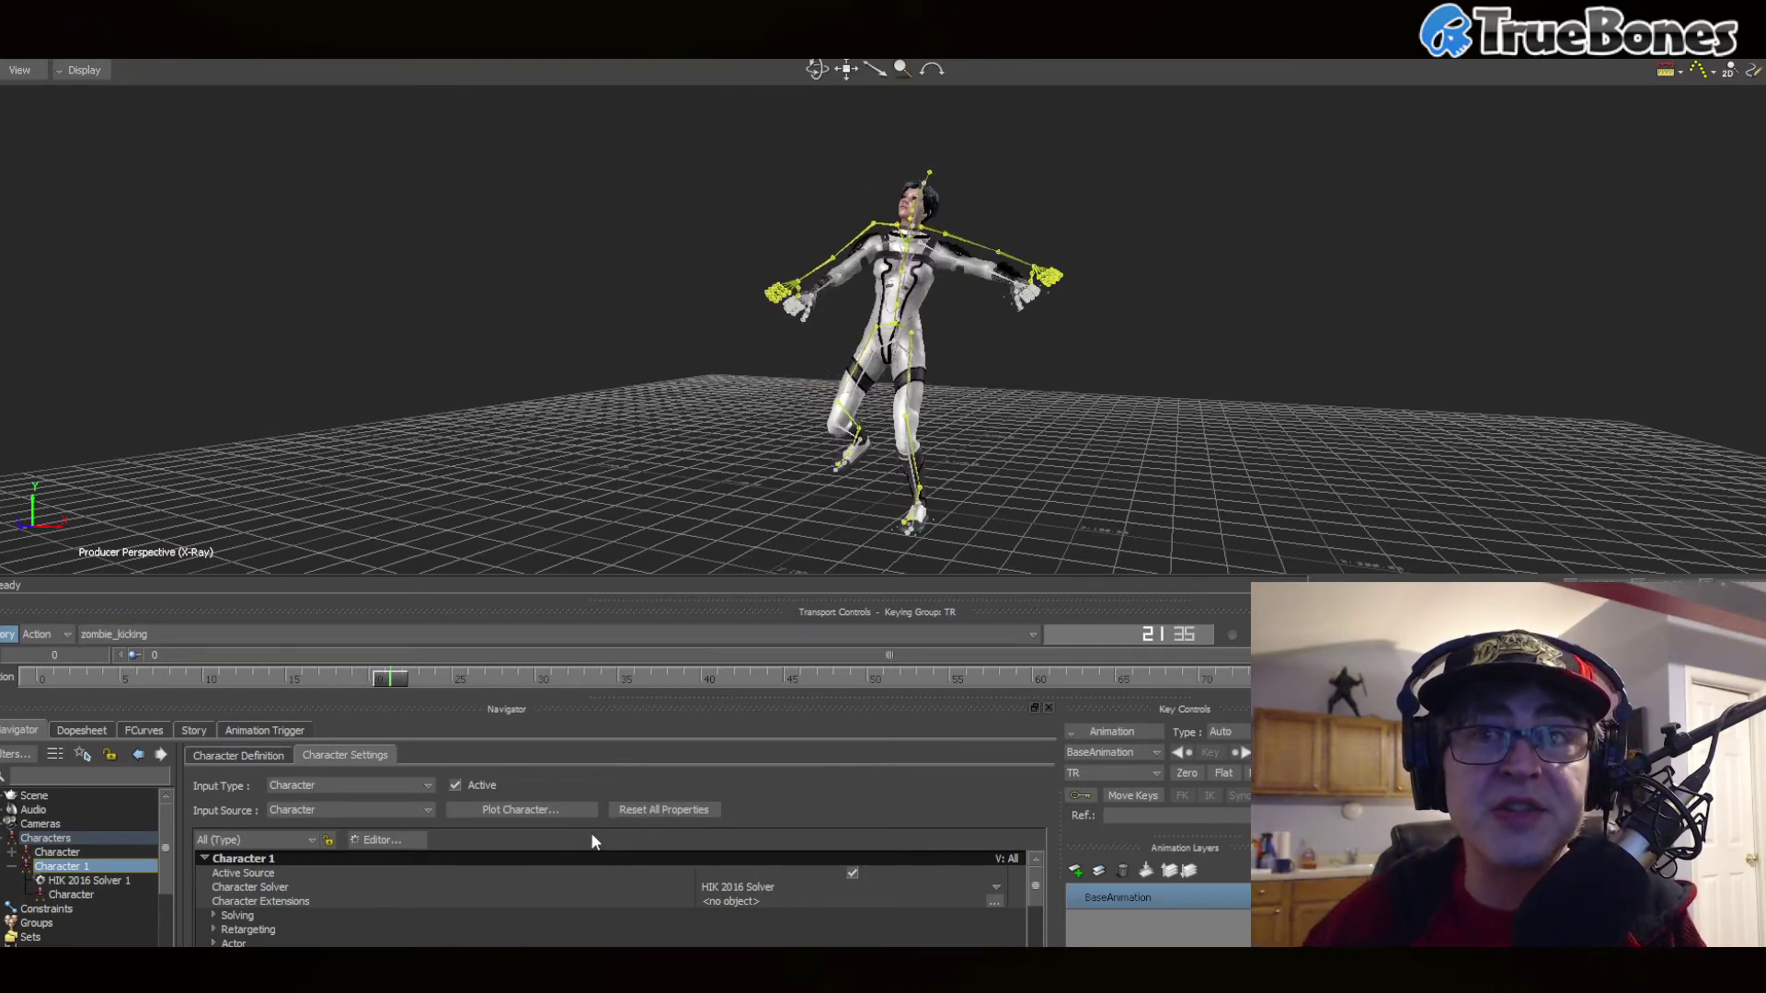
- Plot Character 1's animation to its skeleton for all takes at 30 FPS
click(527, 813)
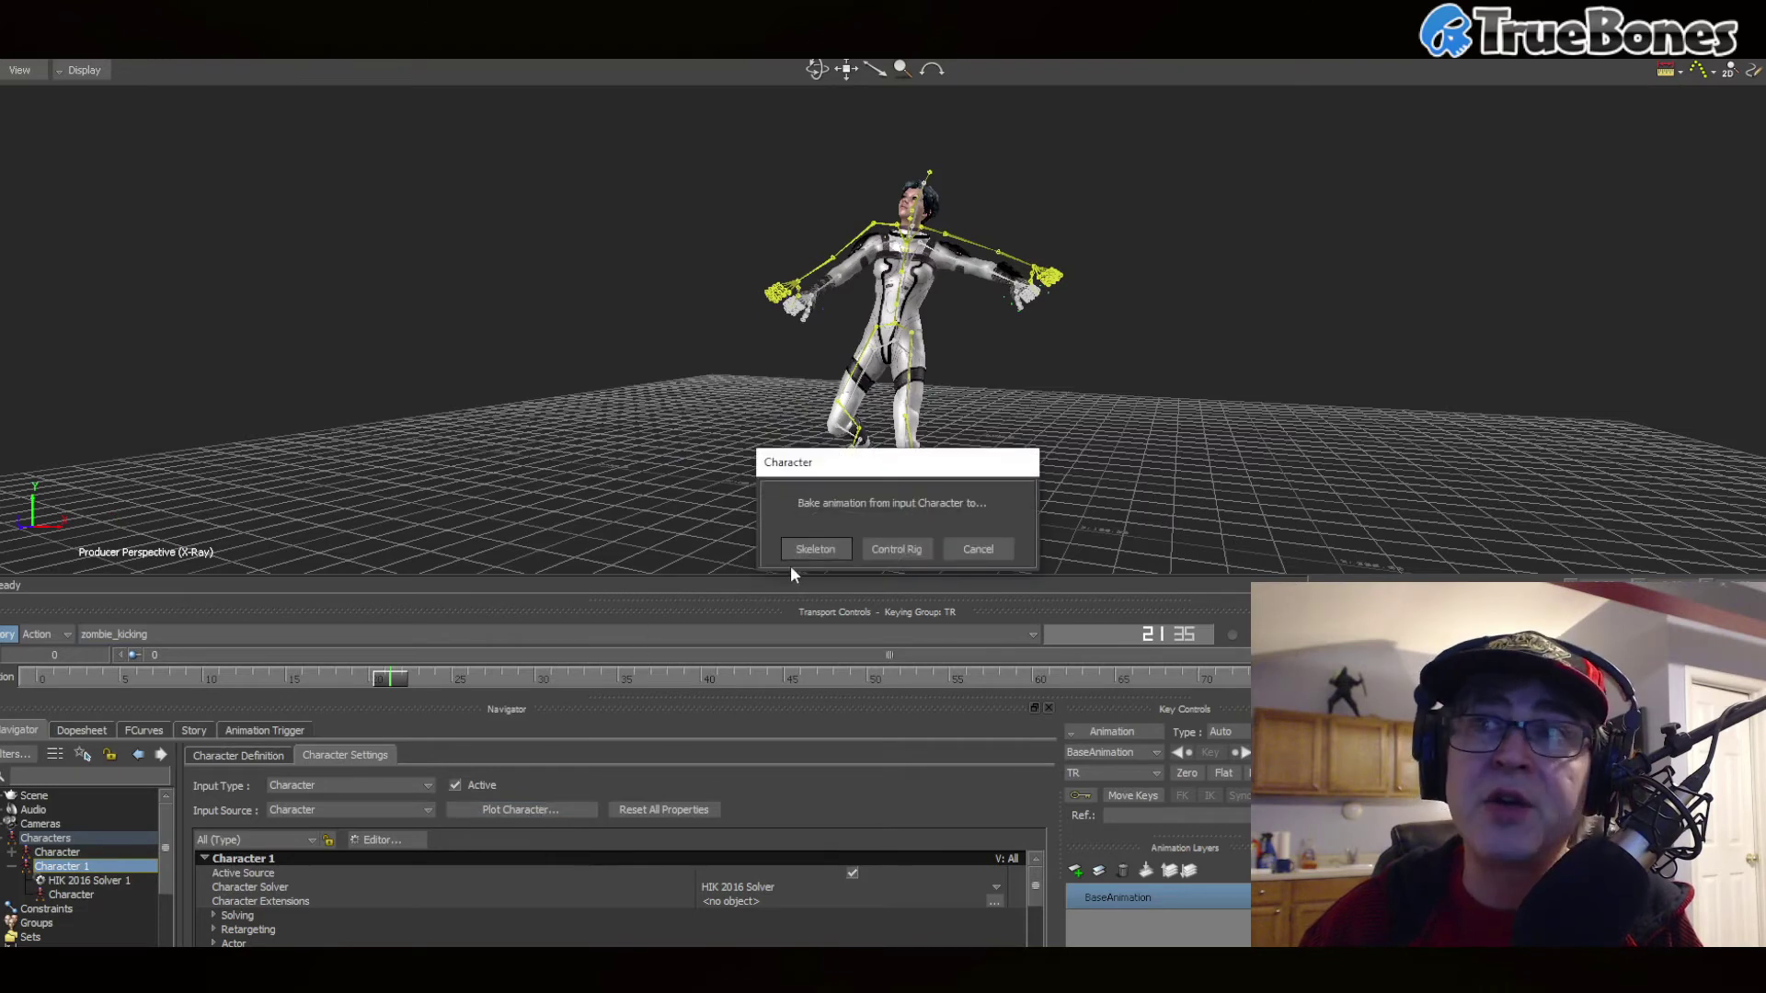
click(809, 550)
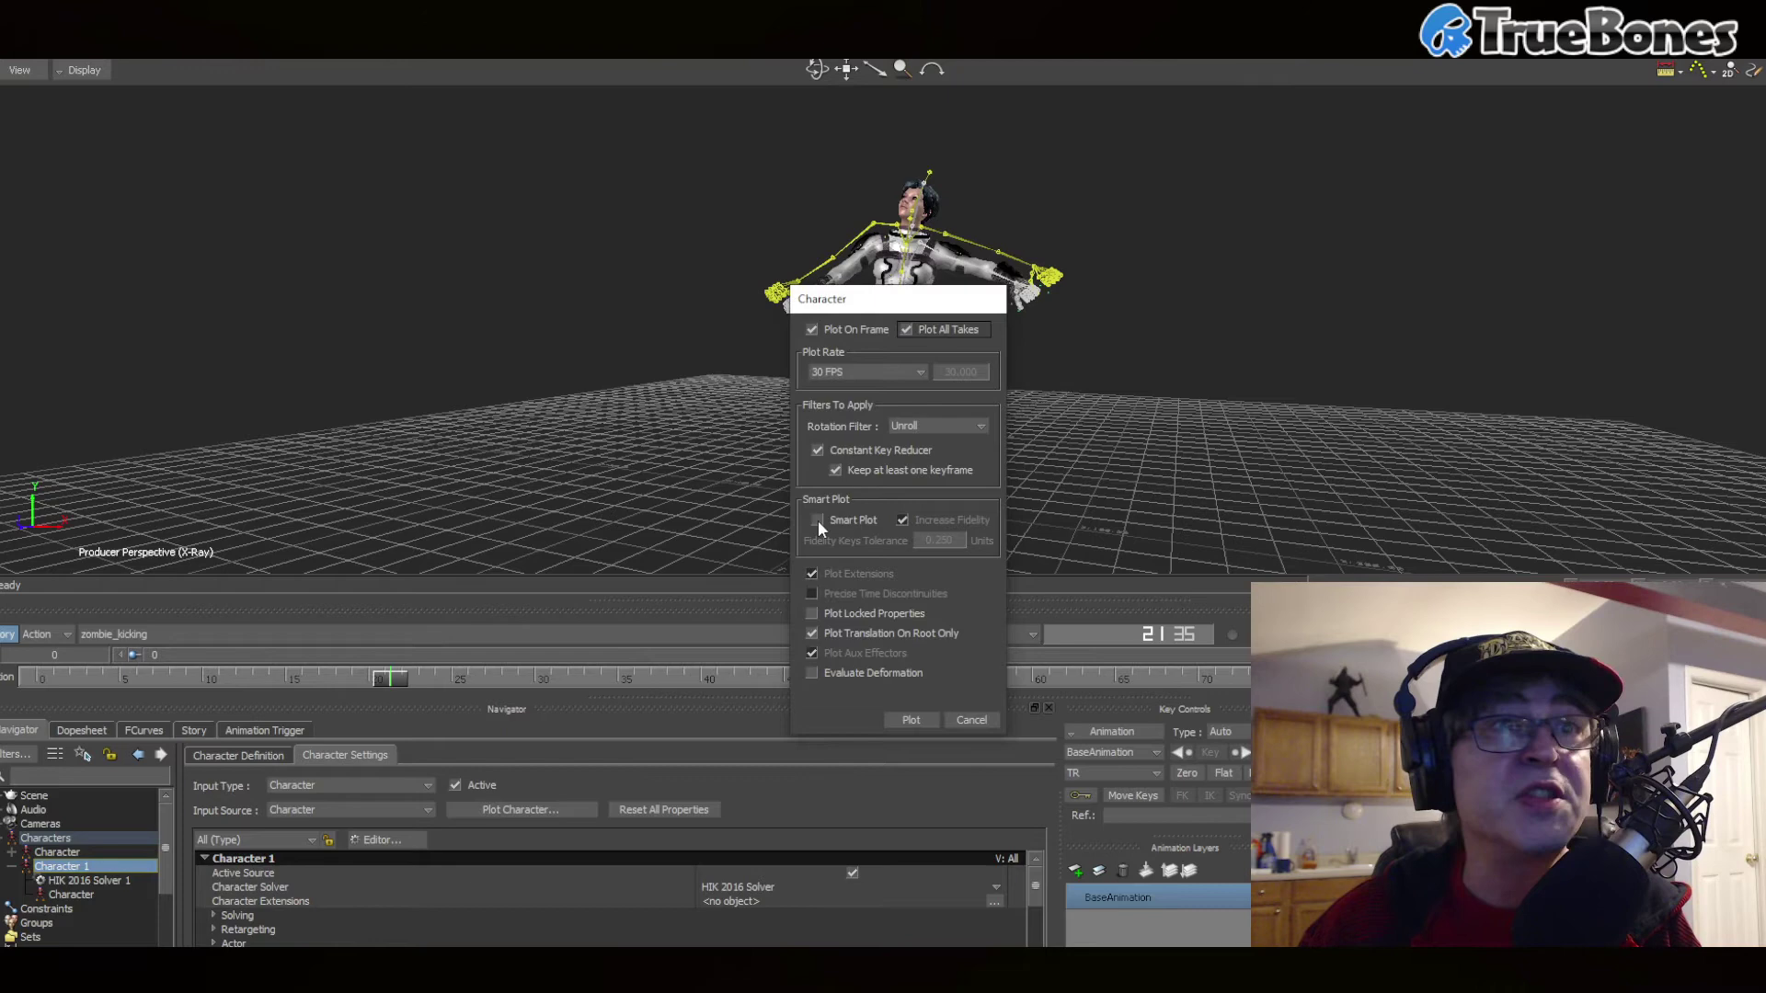
click(934, 722)
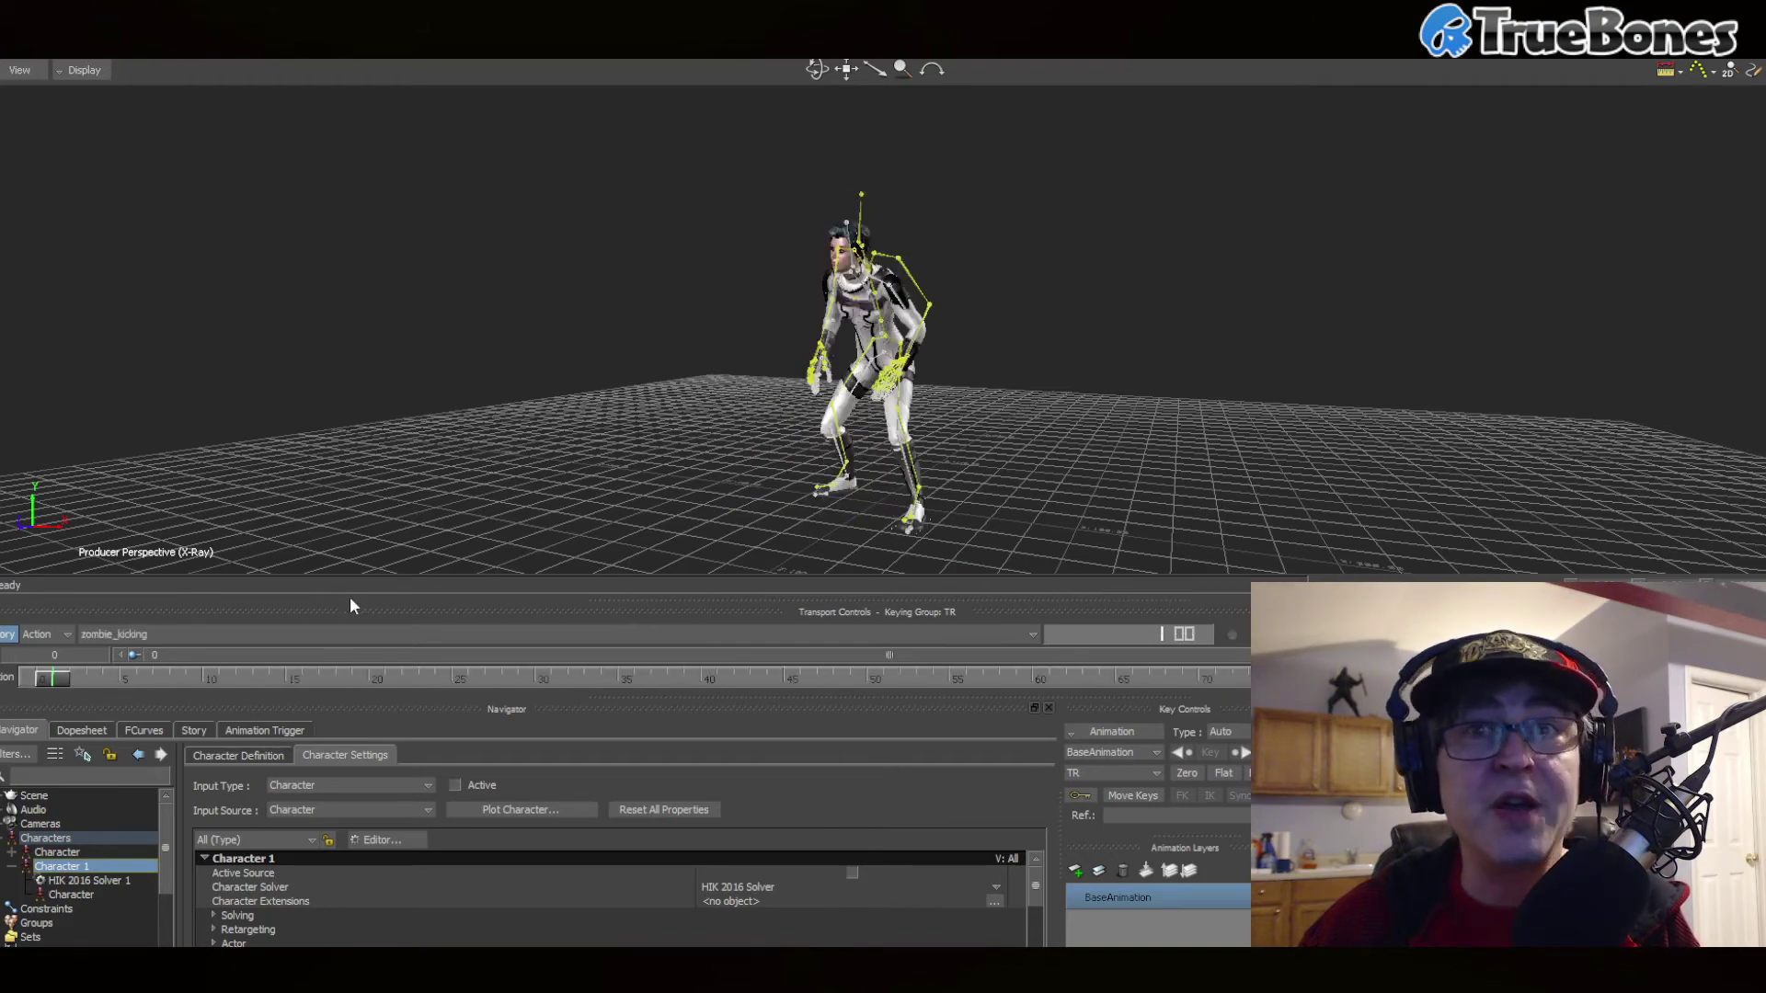
- Select the entire Hips branch under Scene and delete it along with the Character that constrains it
drag(379, 596, 379, 428)
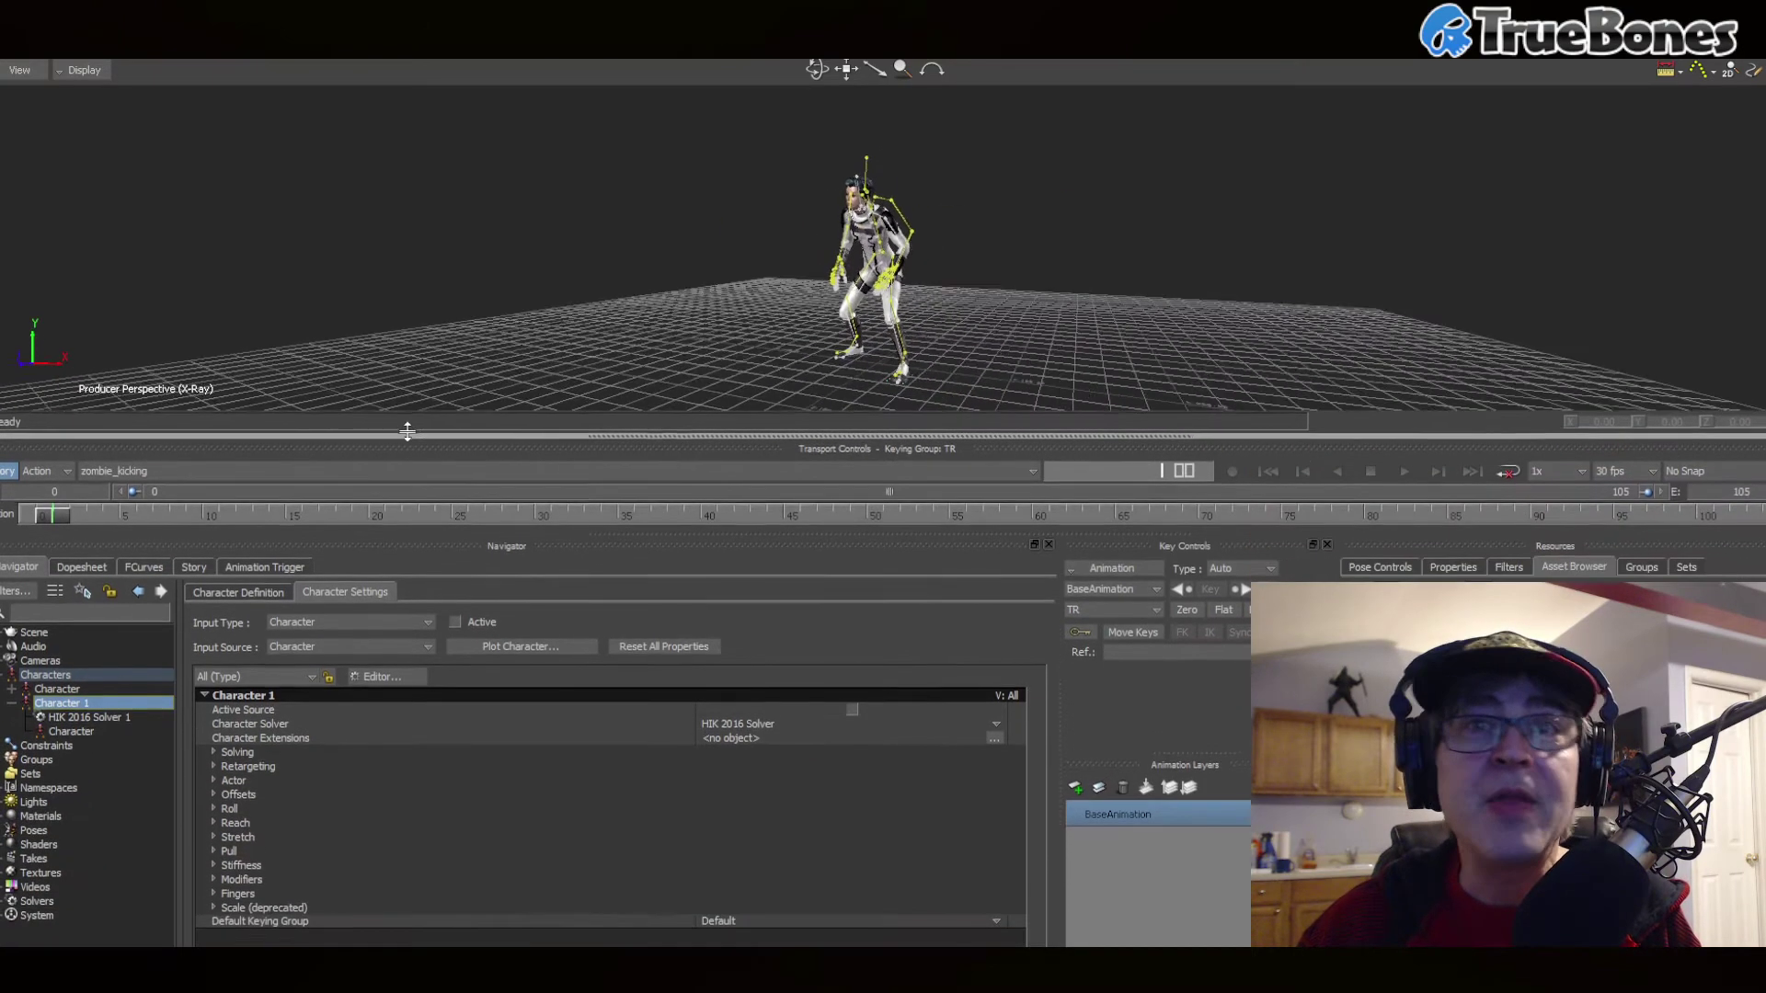
click(9, 631)
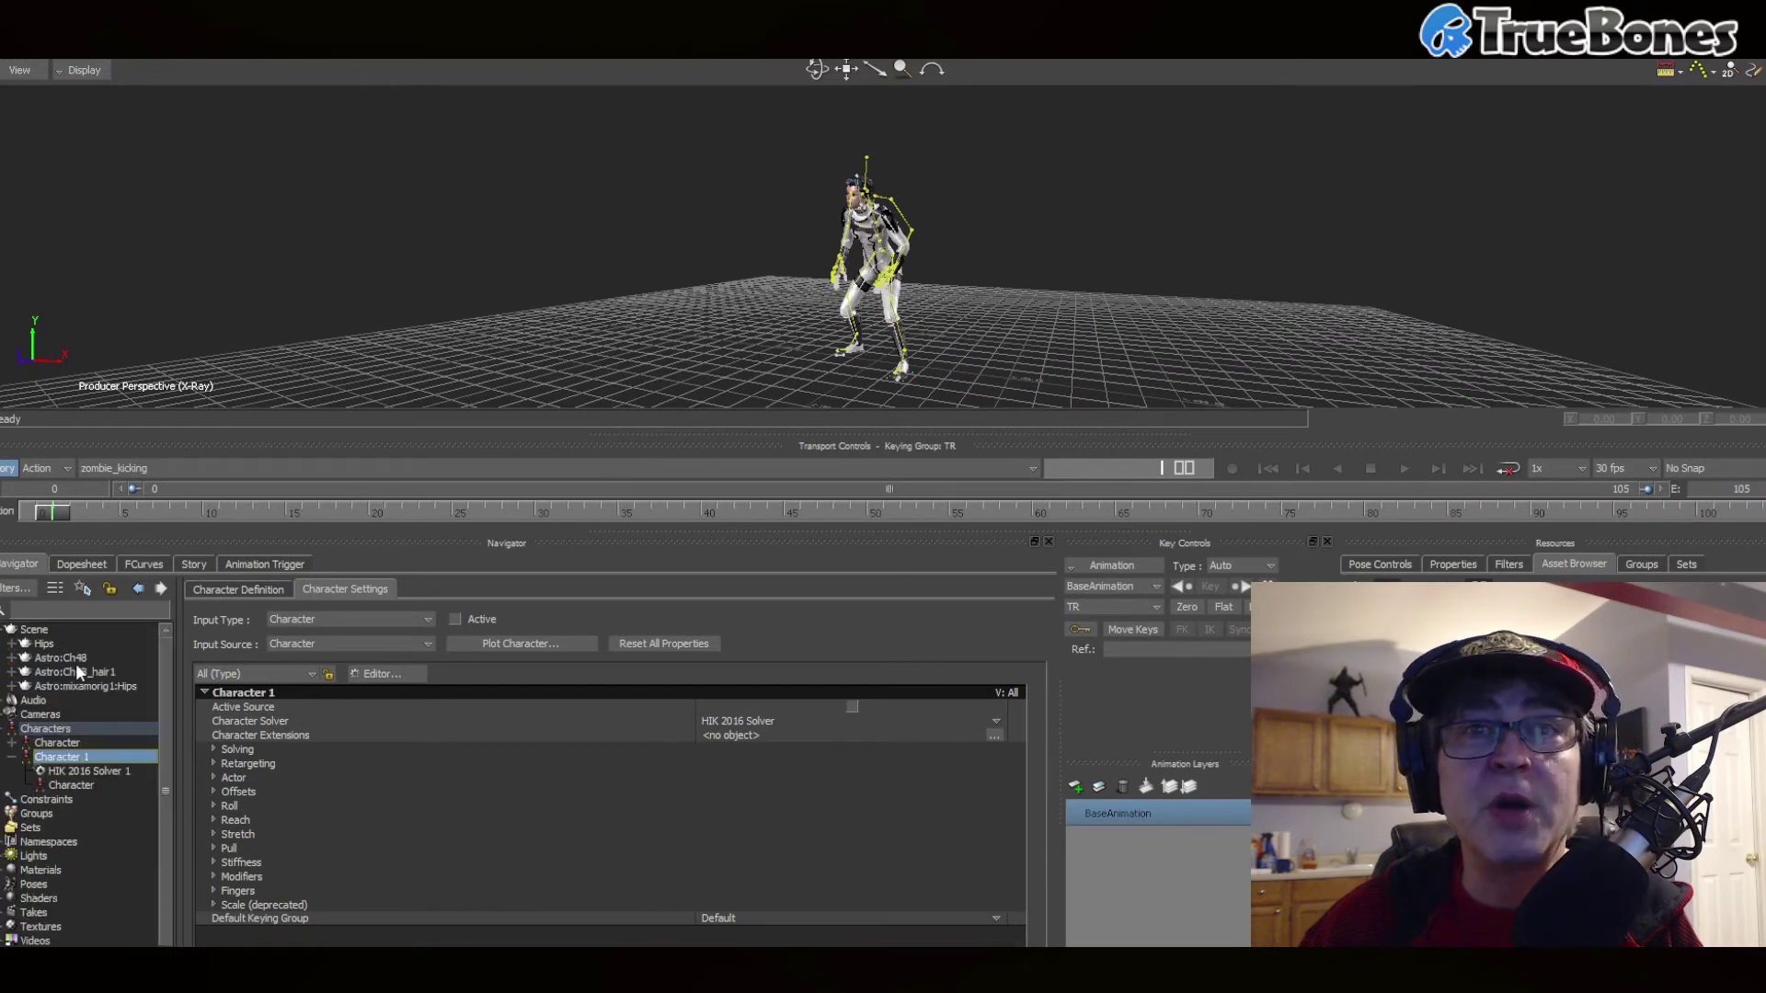
click(45, 644)
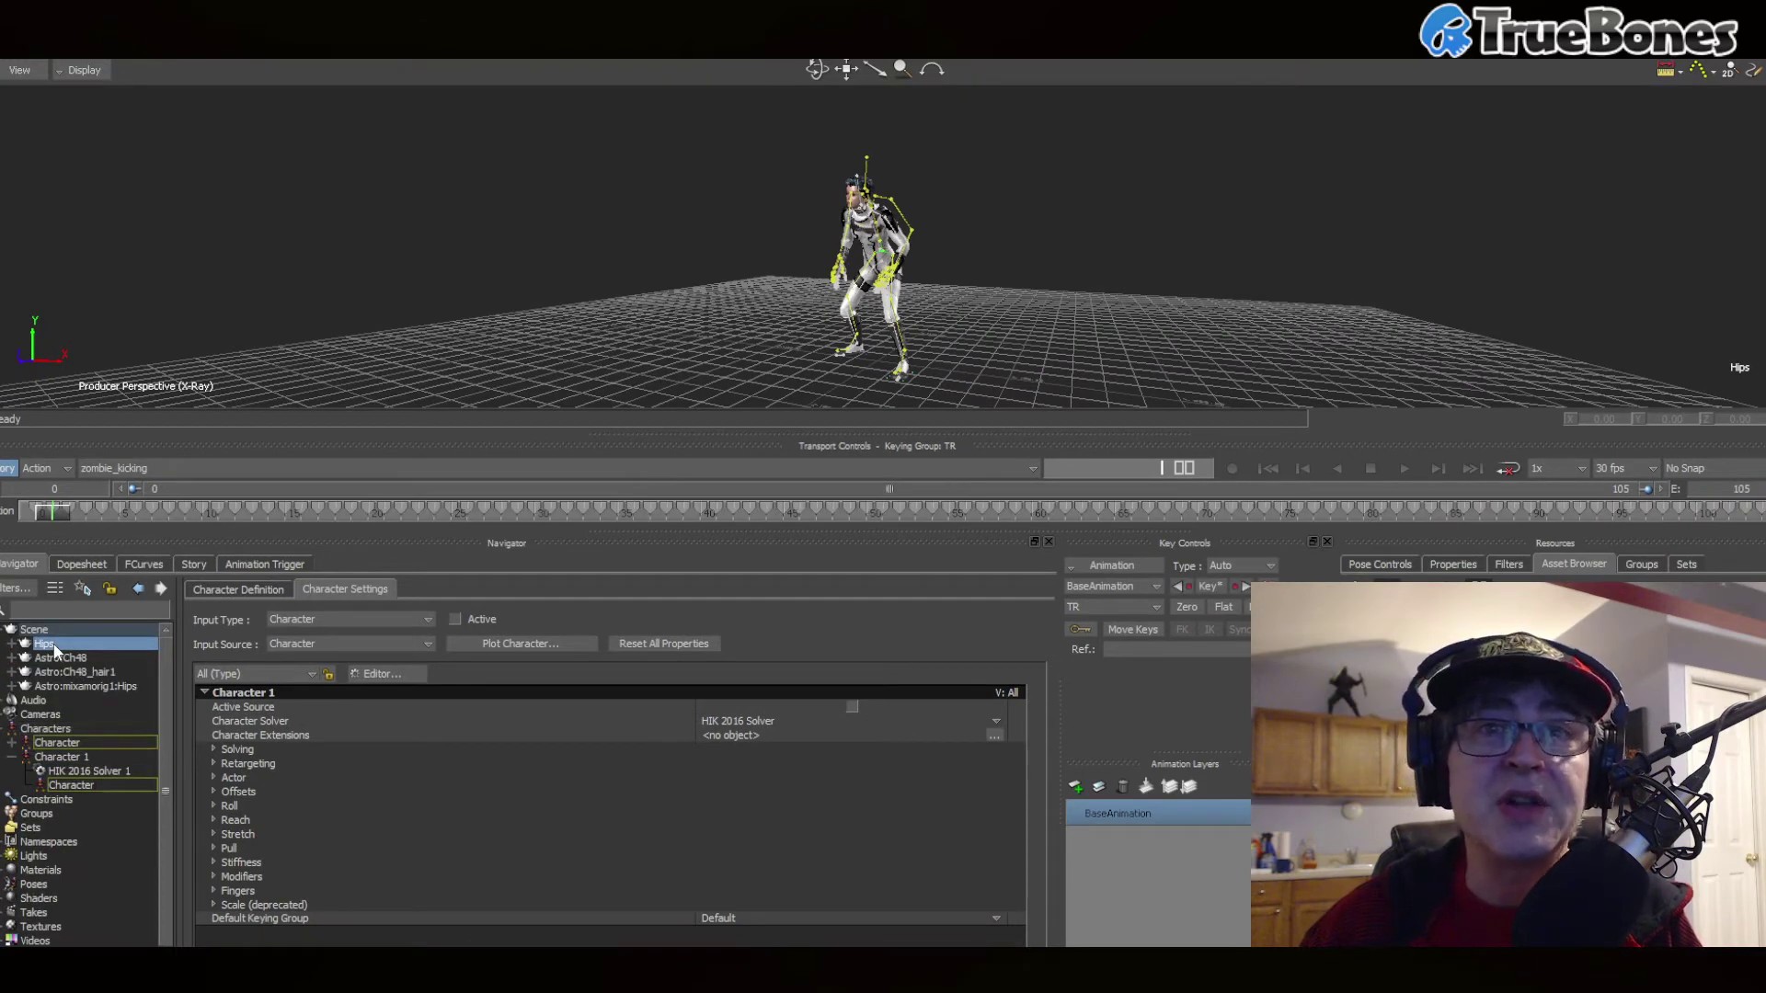
right_click(55, 651)
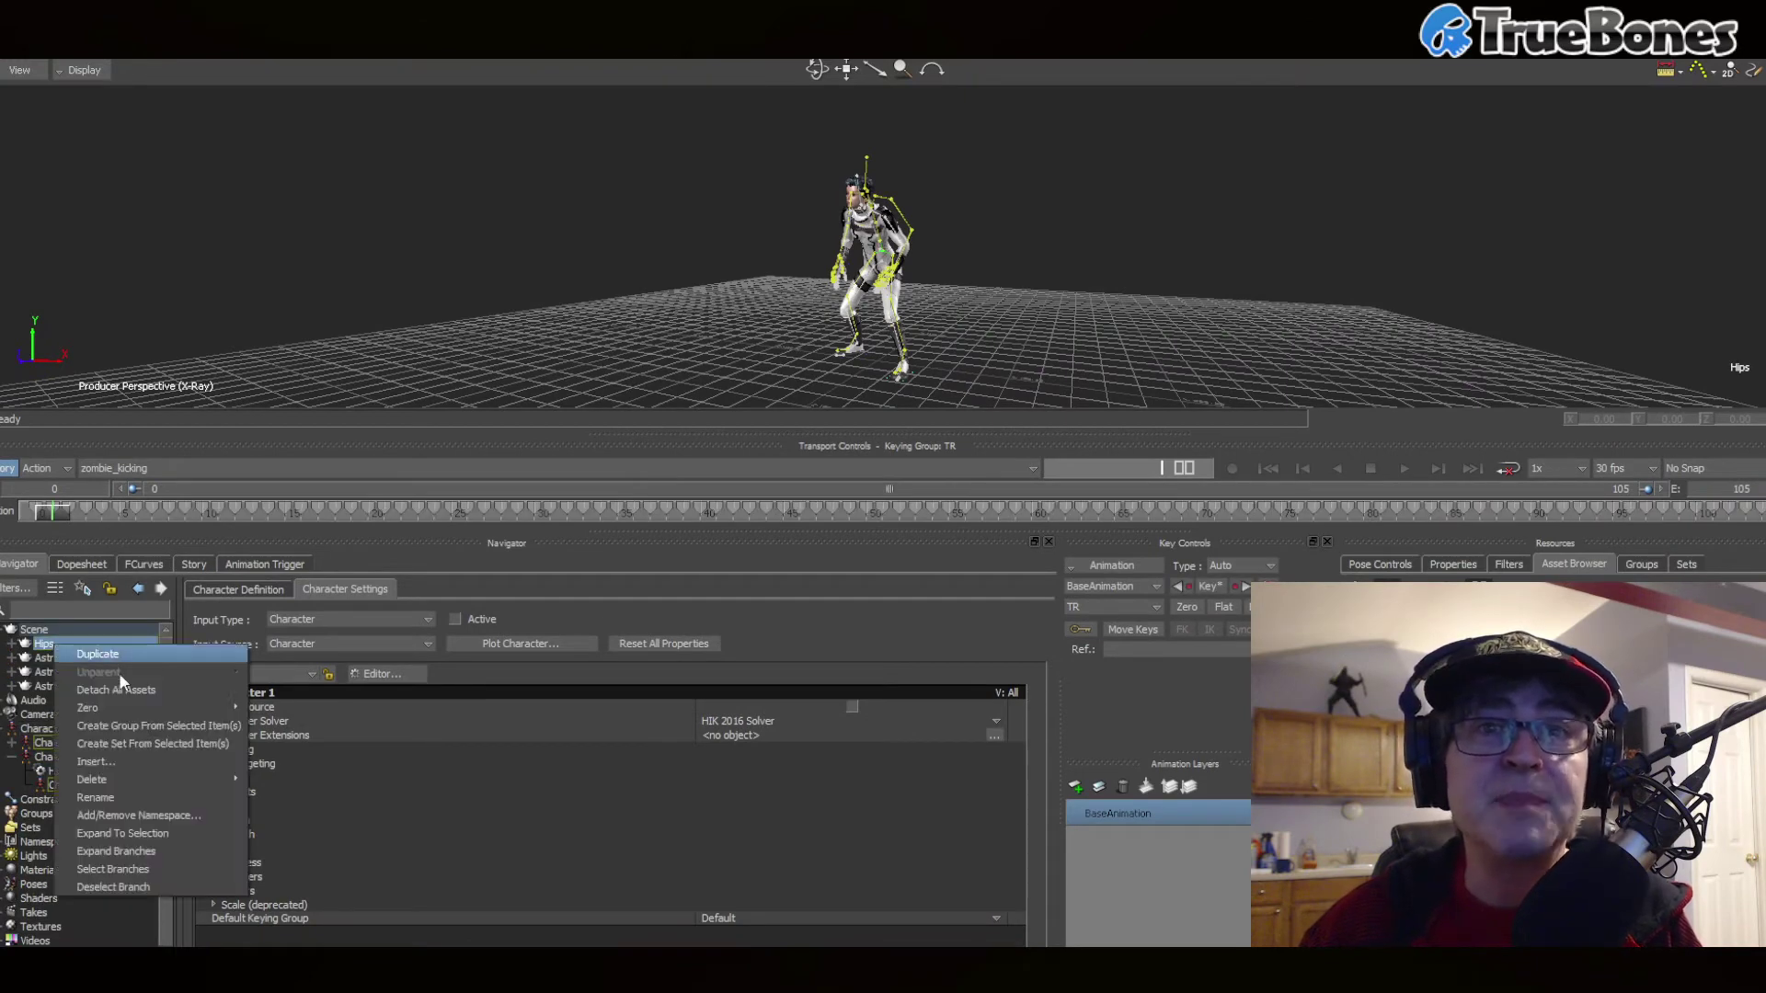
click(225, 869)
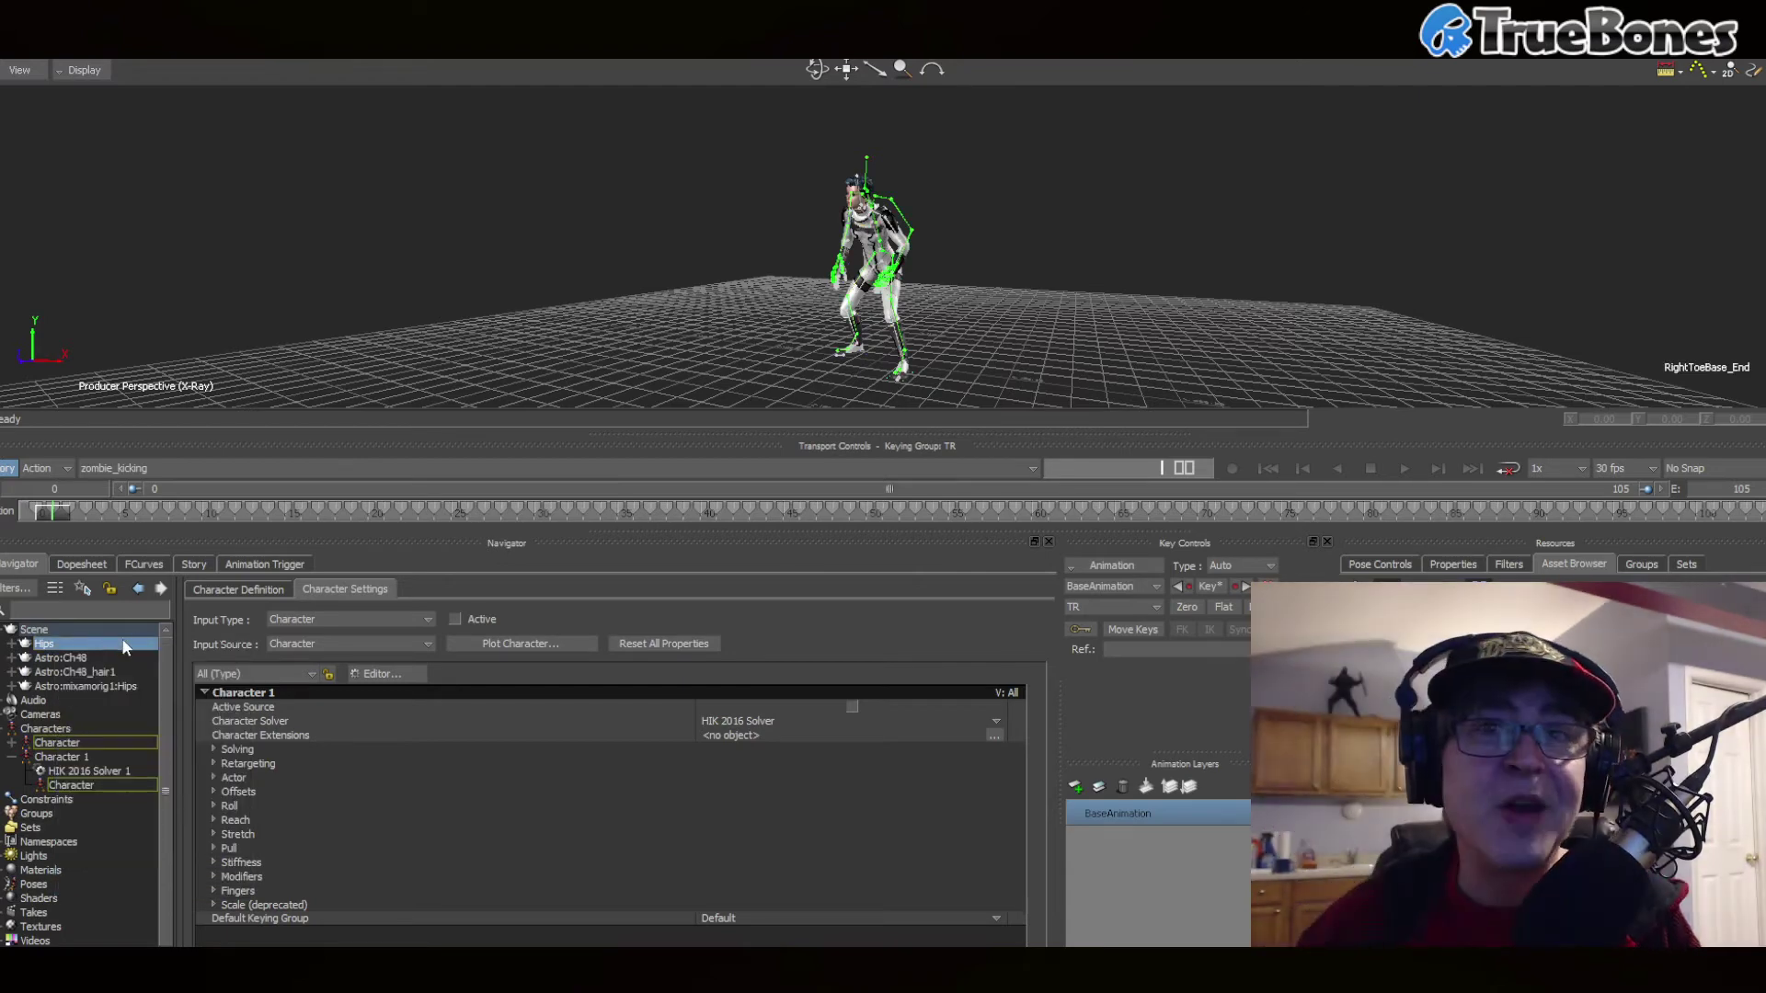
right_click(126, 649)
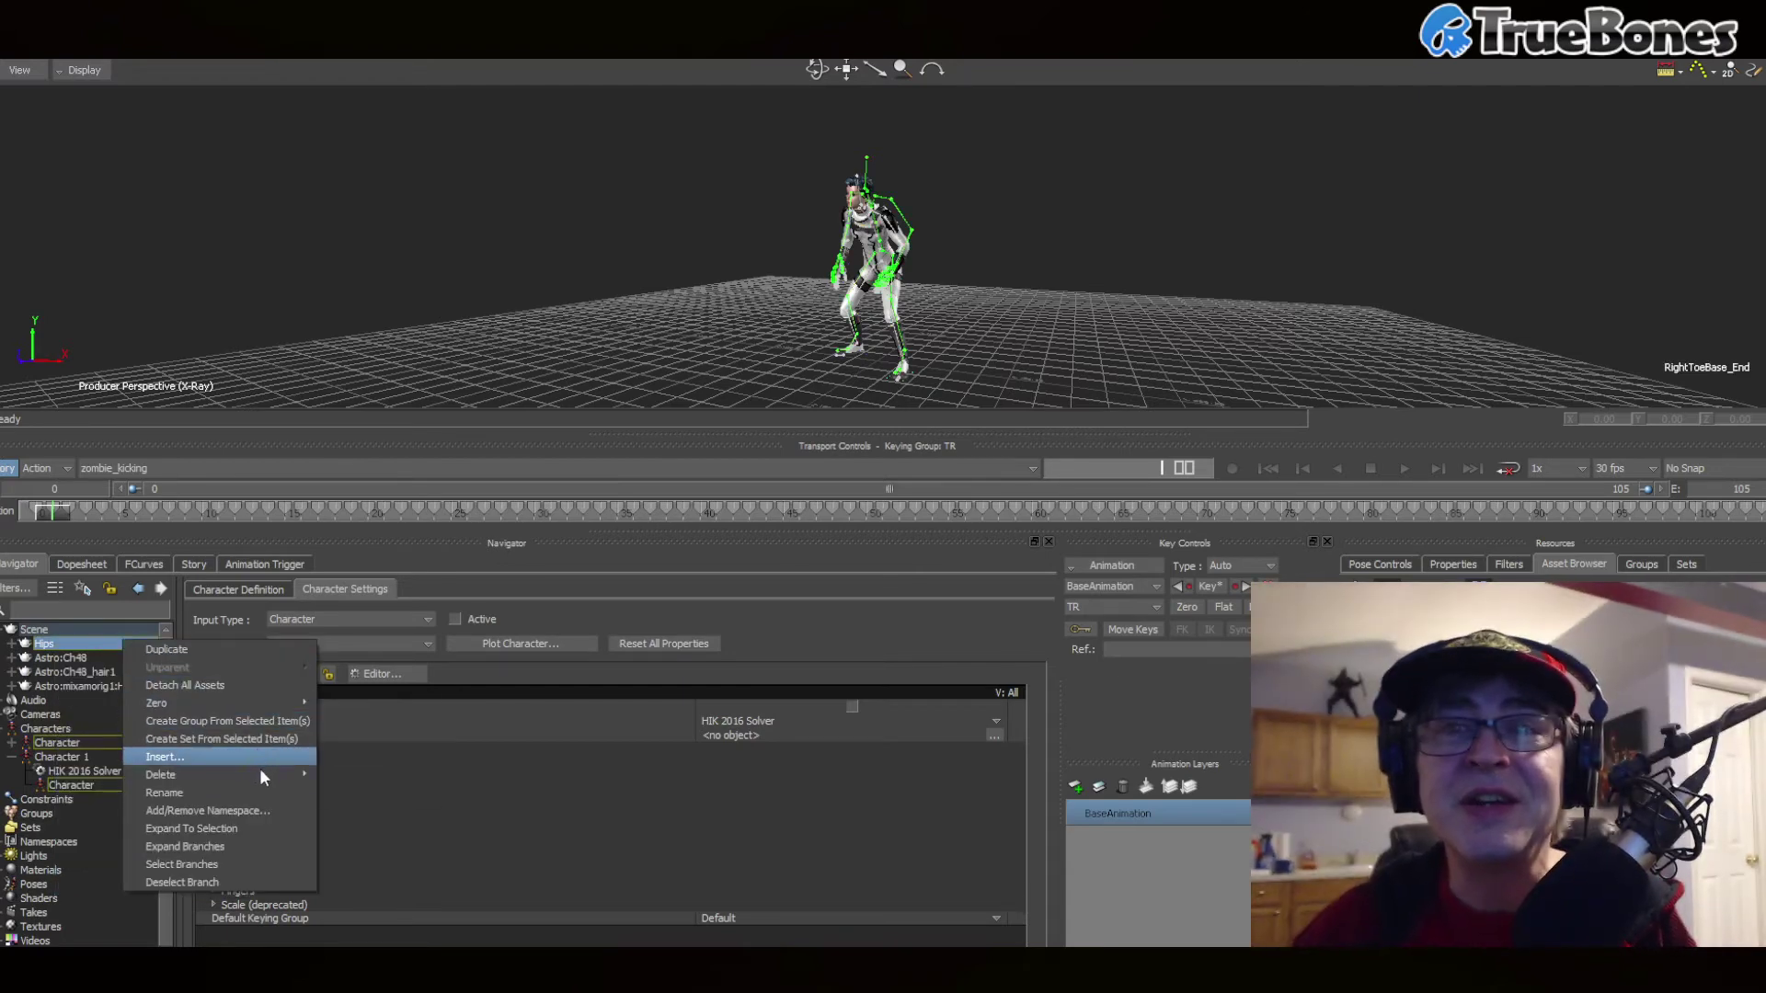
mouse_move(262, 777)
click(355, 775)
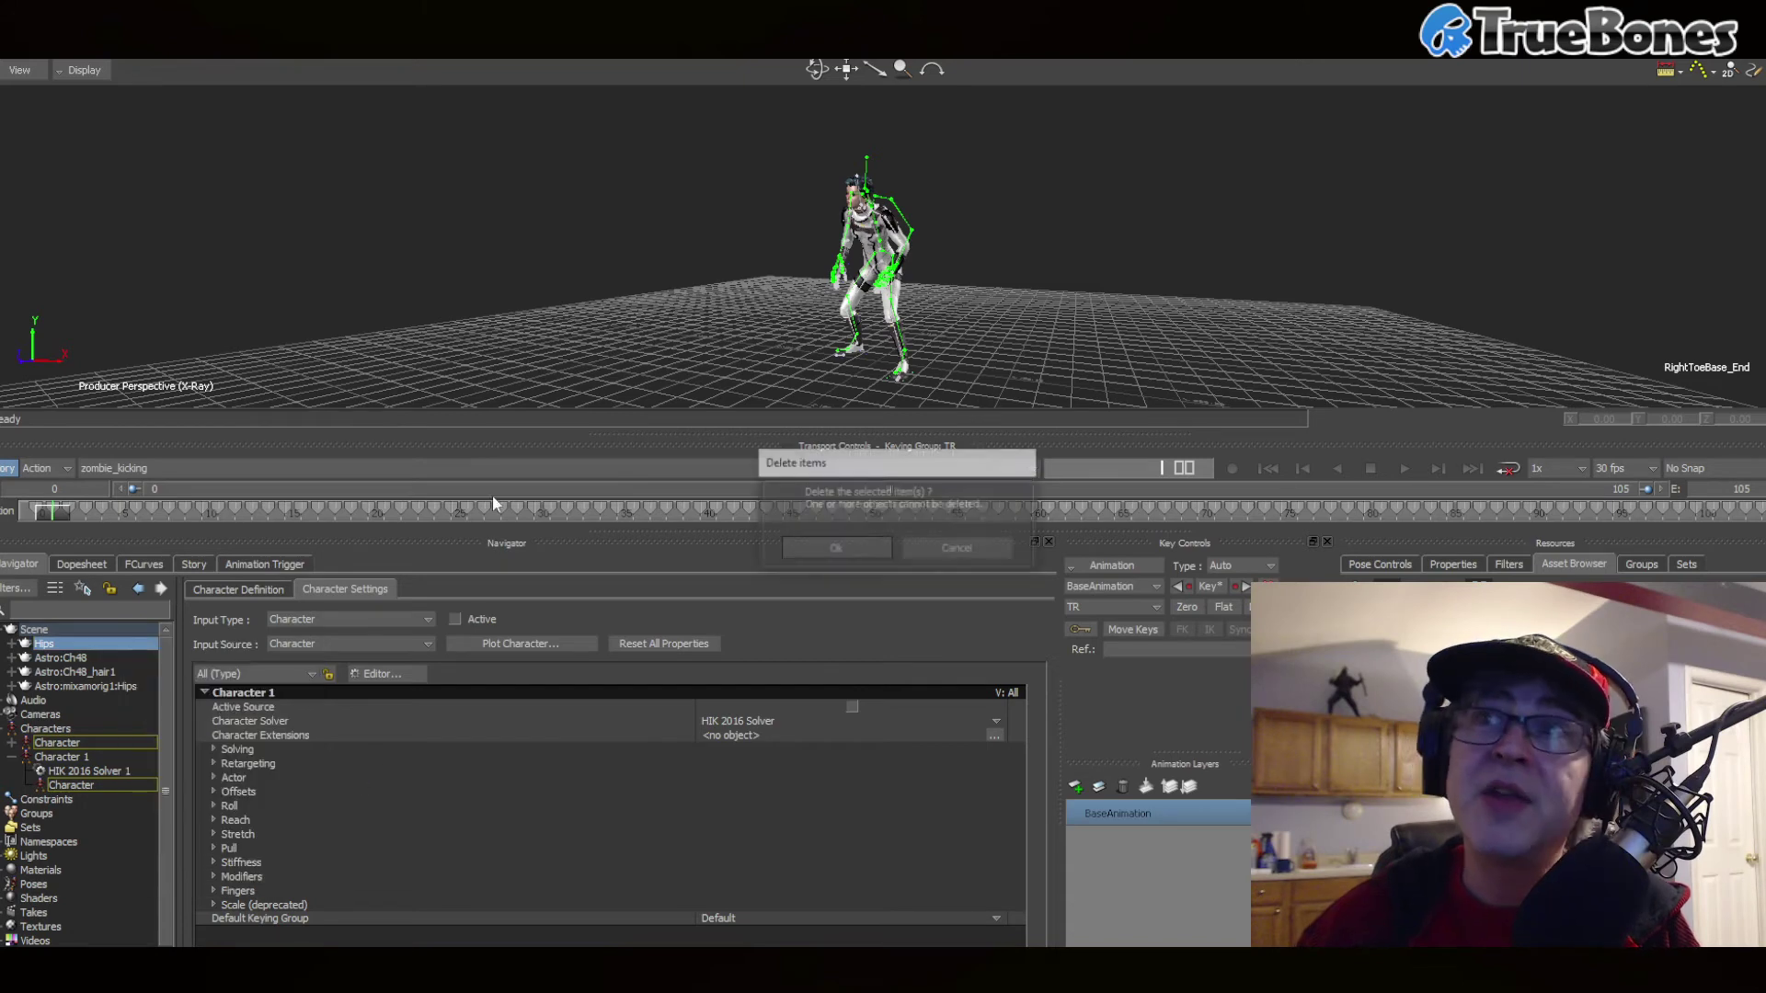
click(835, 550)
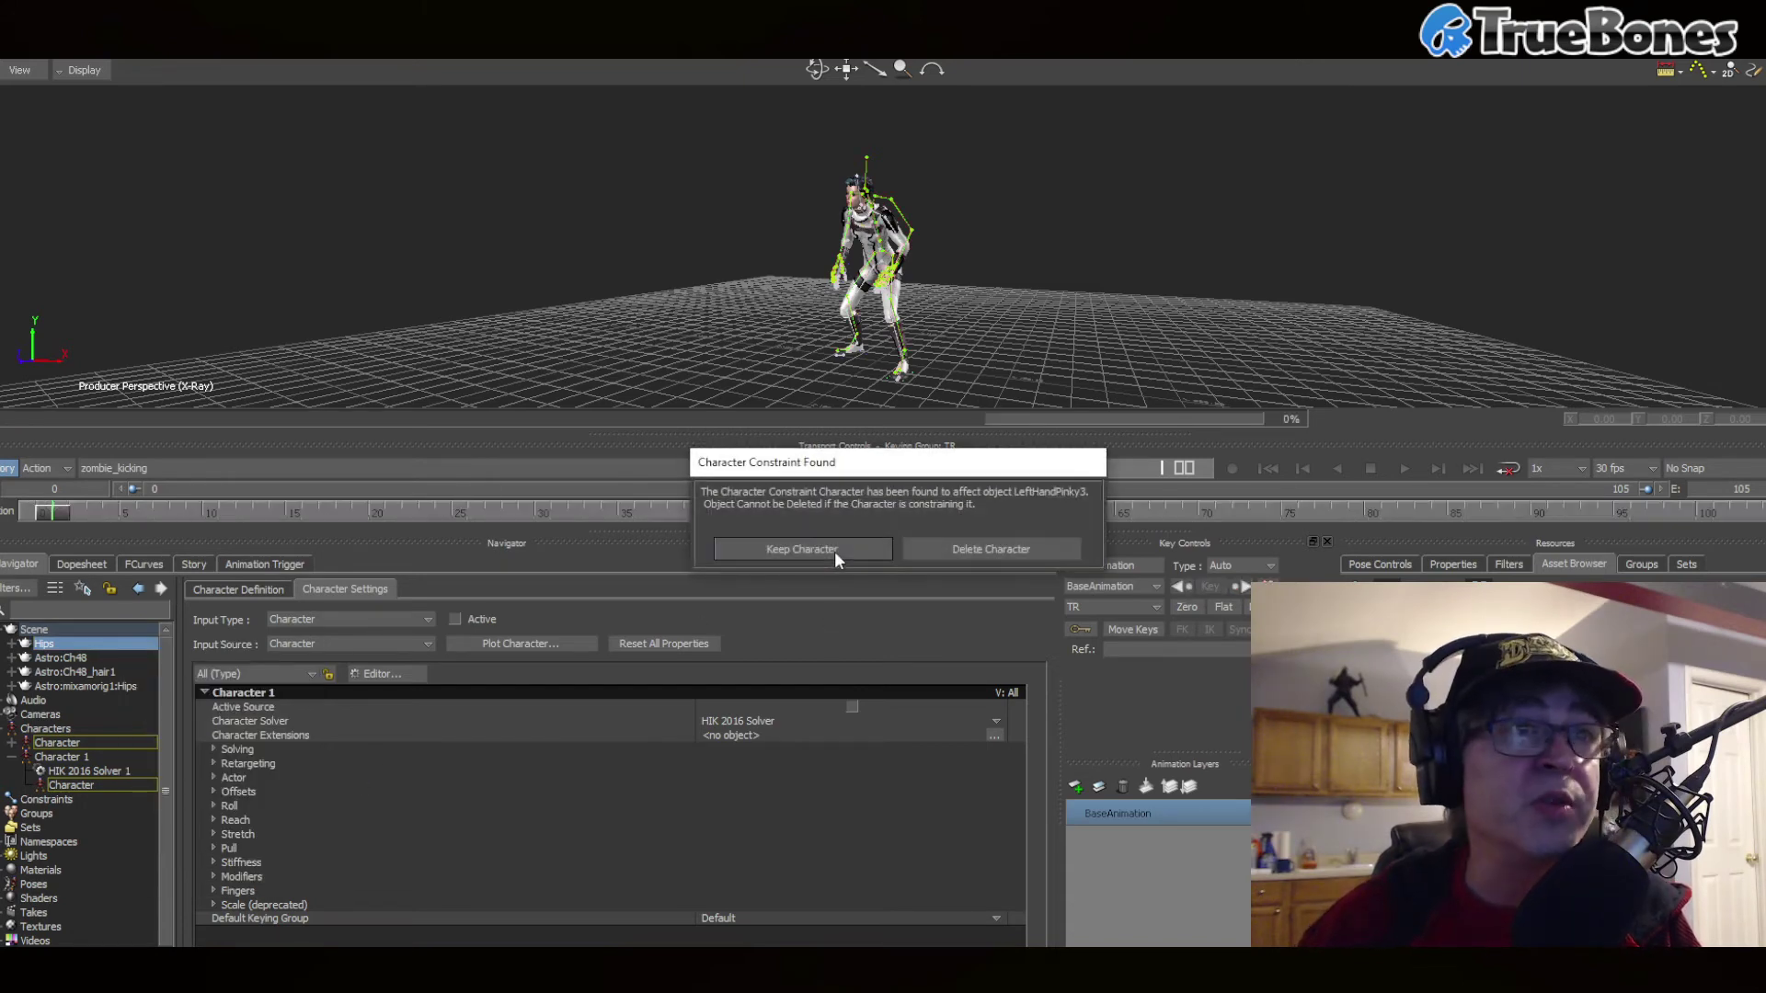
click(973, 552)
click(973, 552)
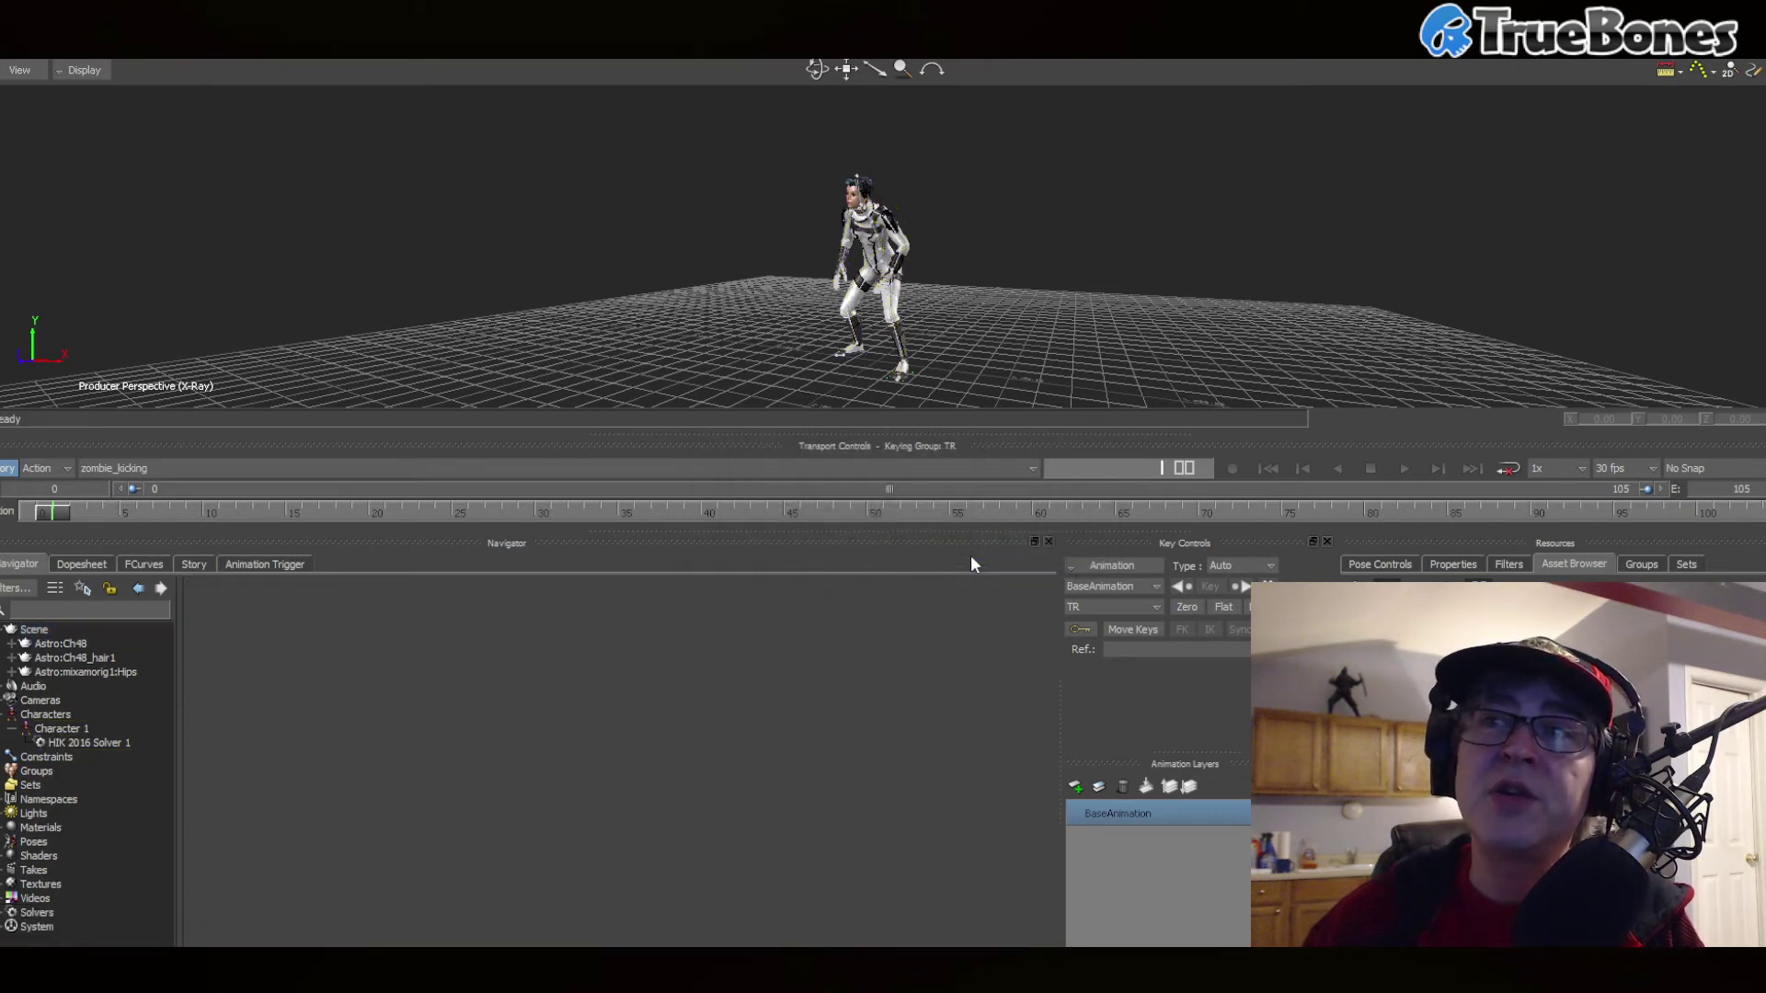
- Play the zombie_kicking take on the Astro character in an enlarged viewport
key(space)
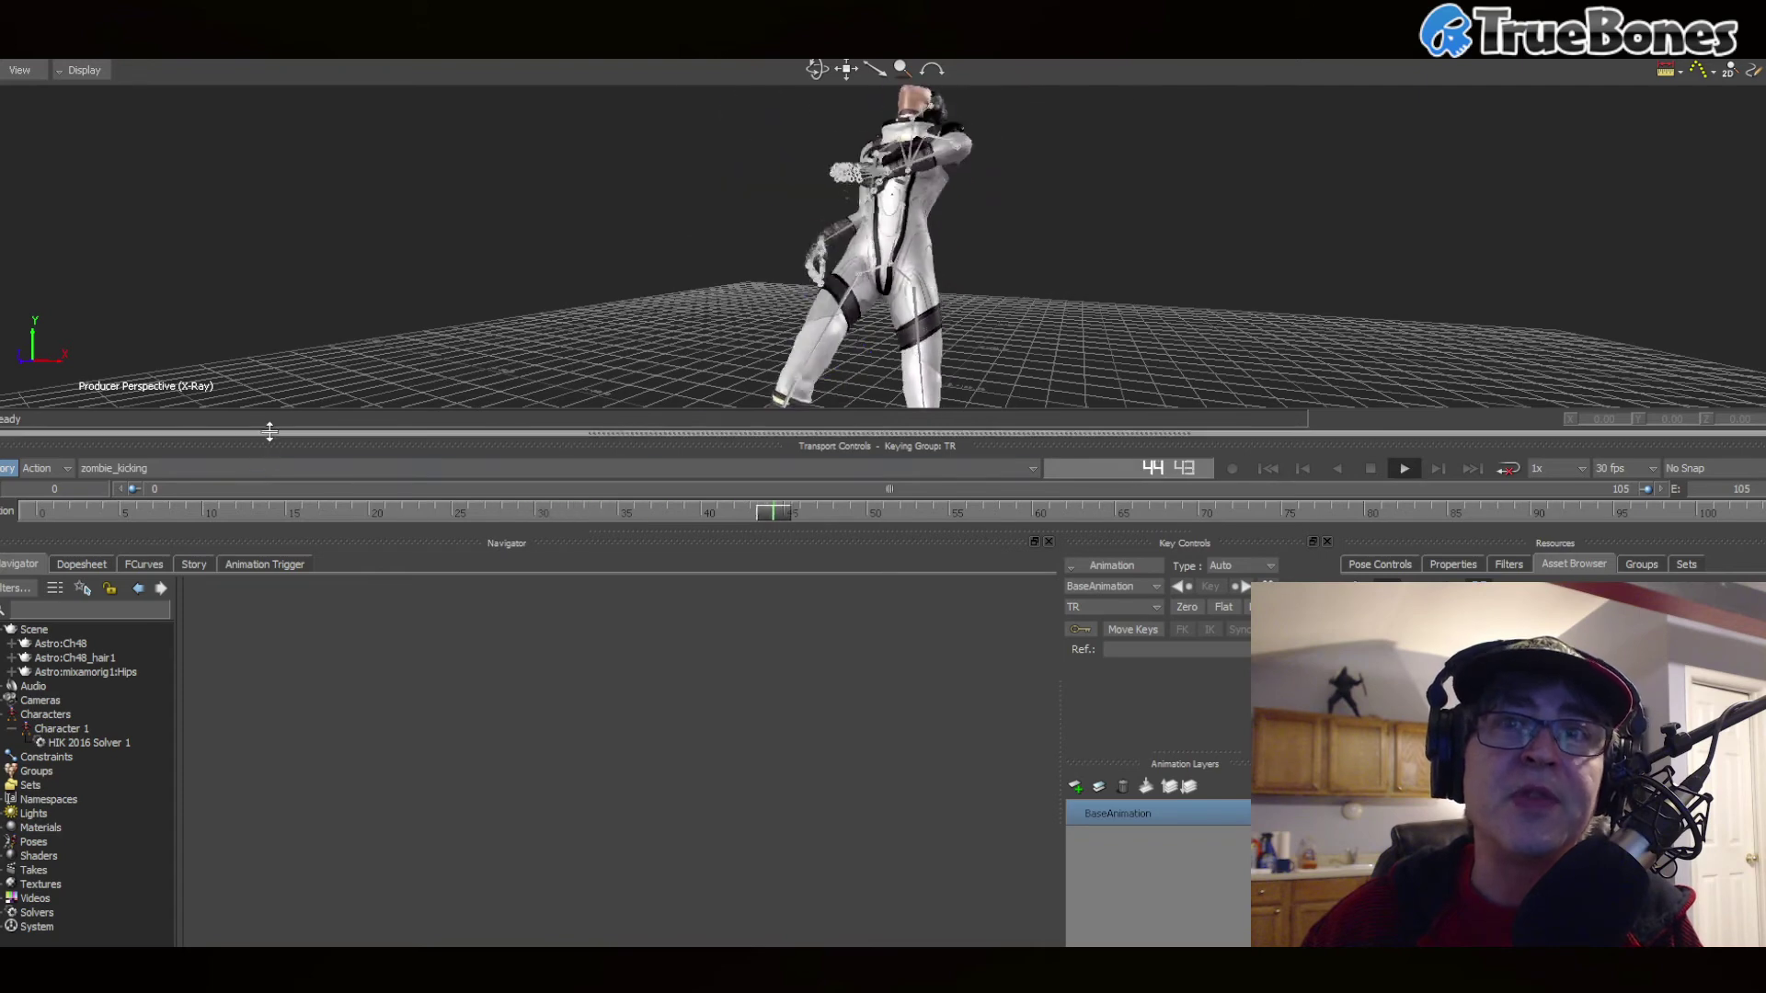
drag(280, 445, 368, 611)
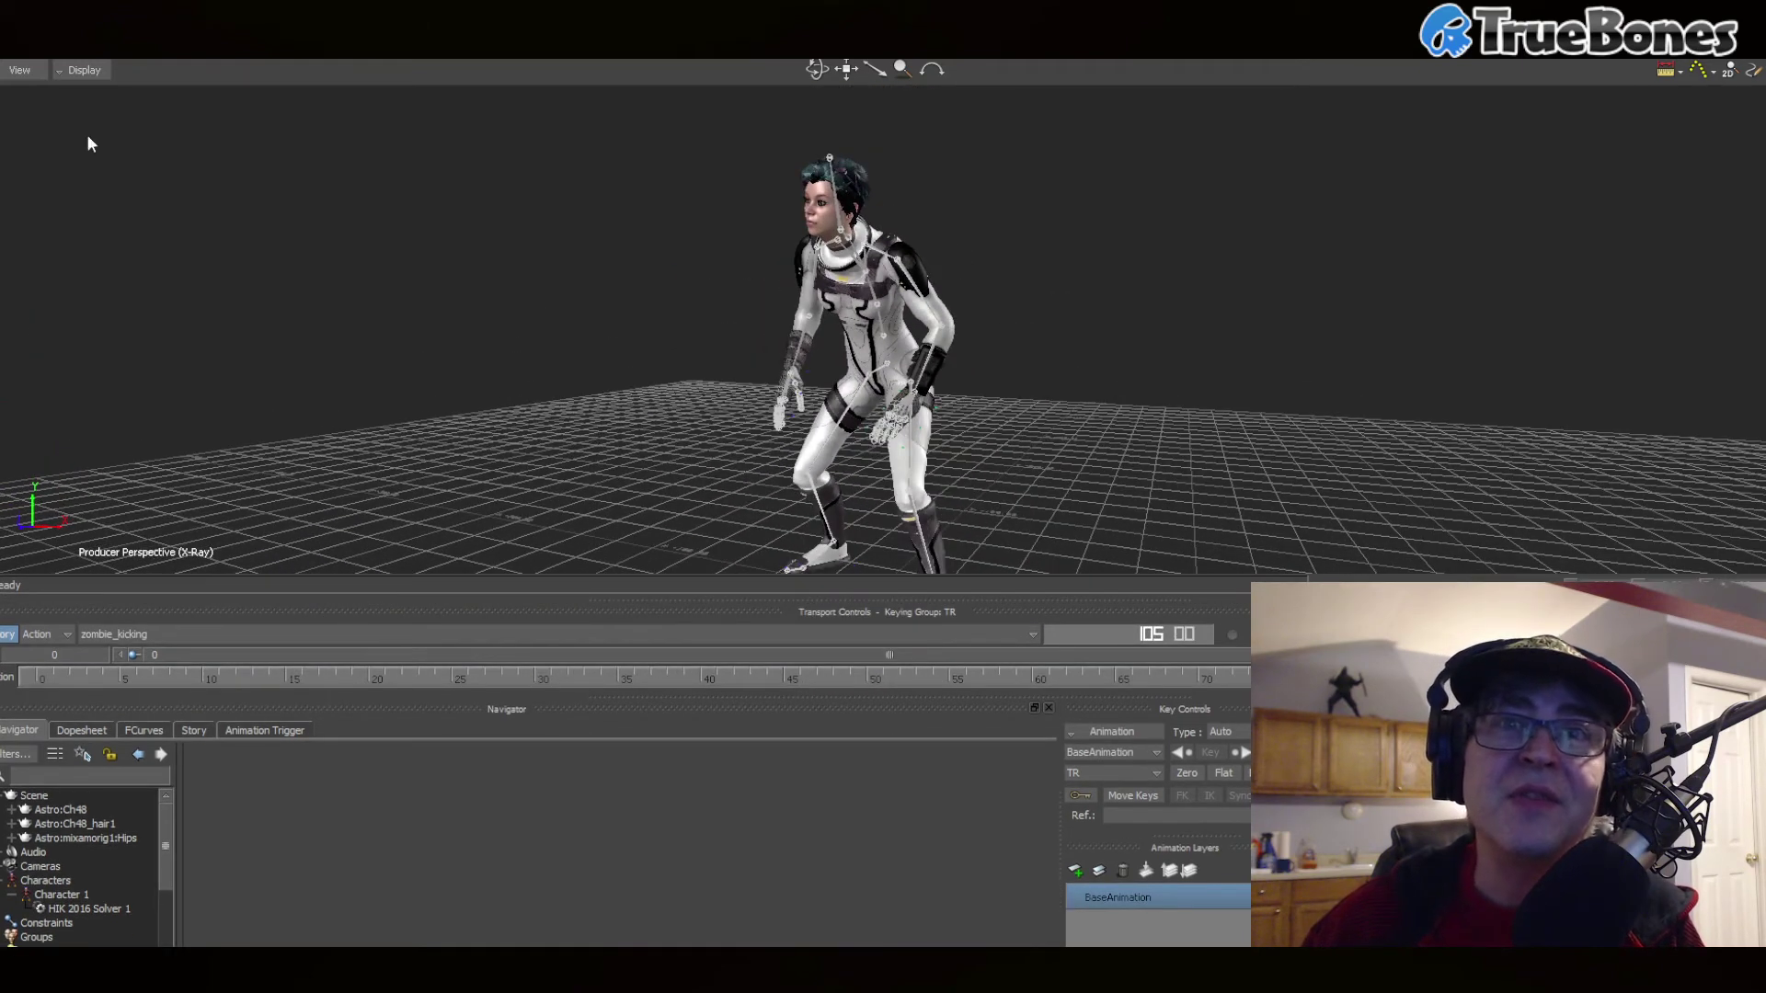
- Save the scene to the Desktop as ASTRO-FBX in binary FBX format, with Save One Take Per File turned off
key(alt+f)
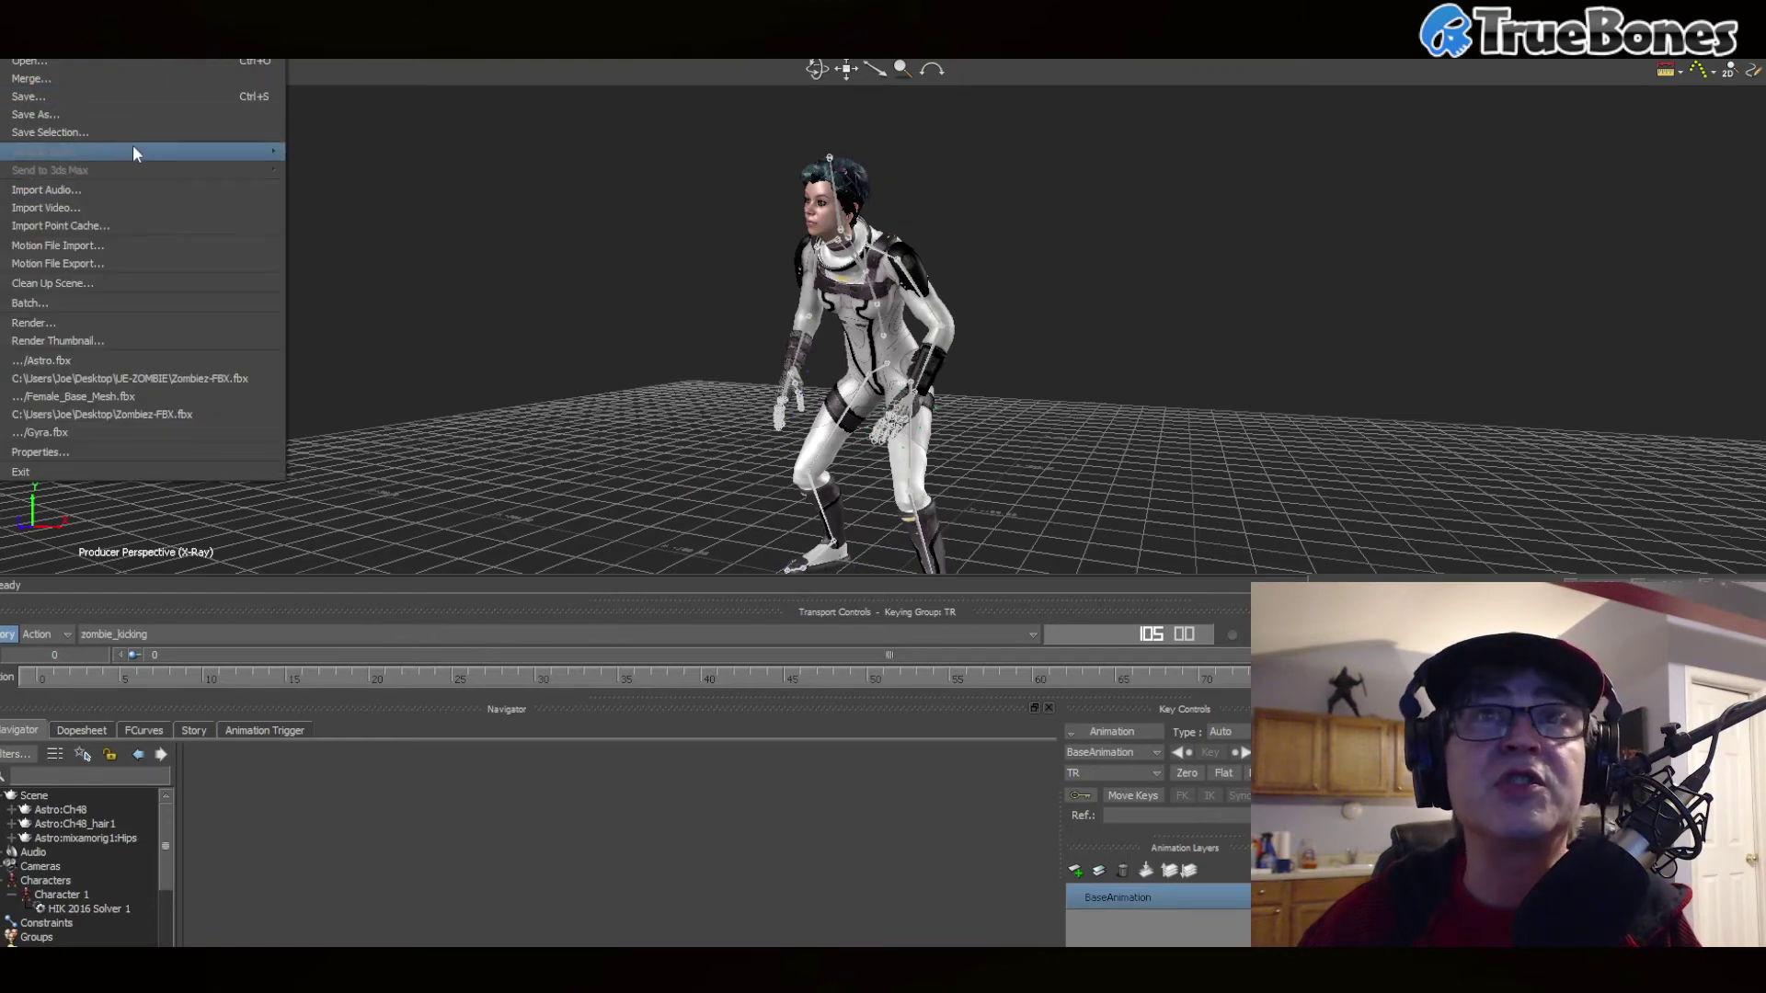
click(138, 114)
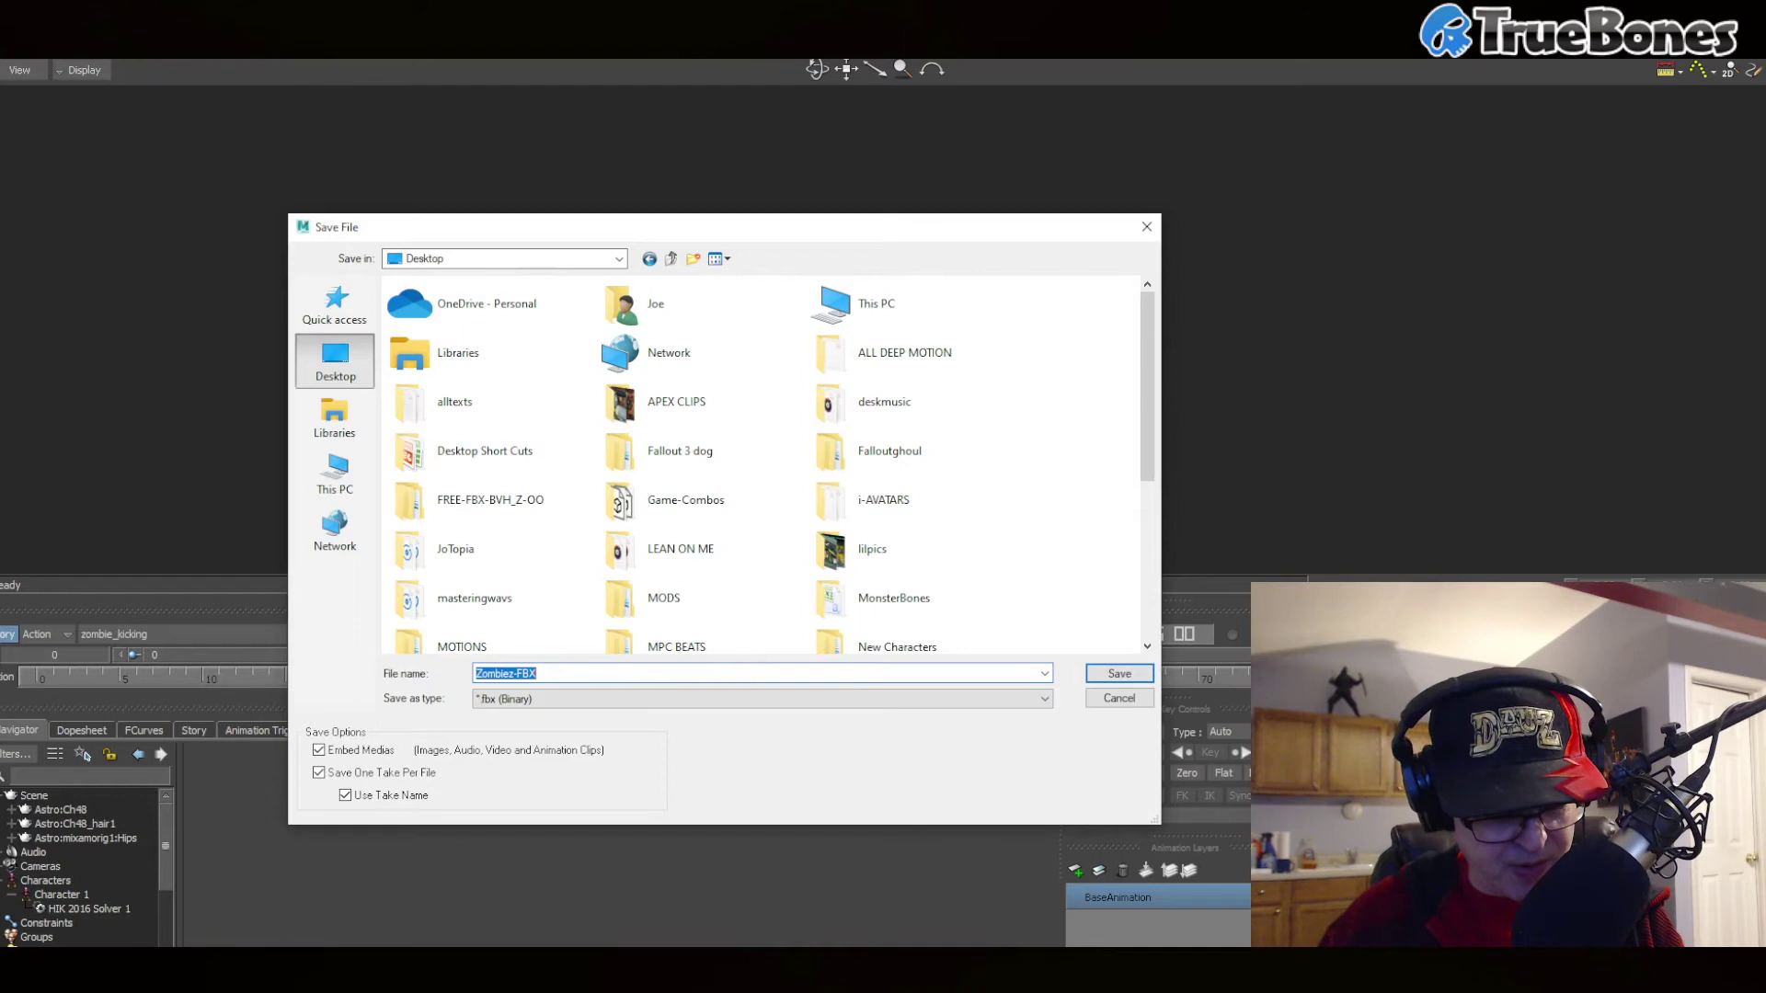
text(ASTRO)
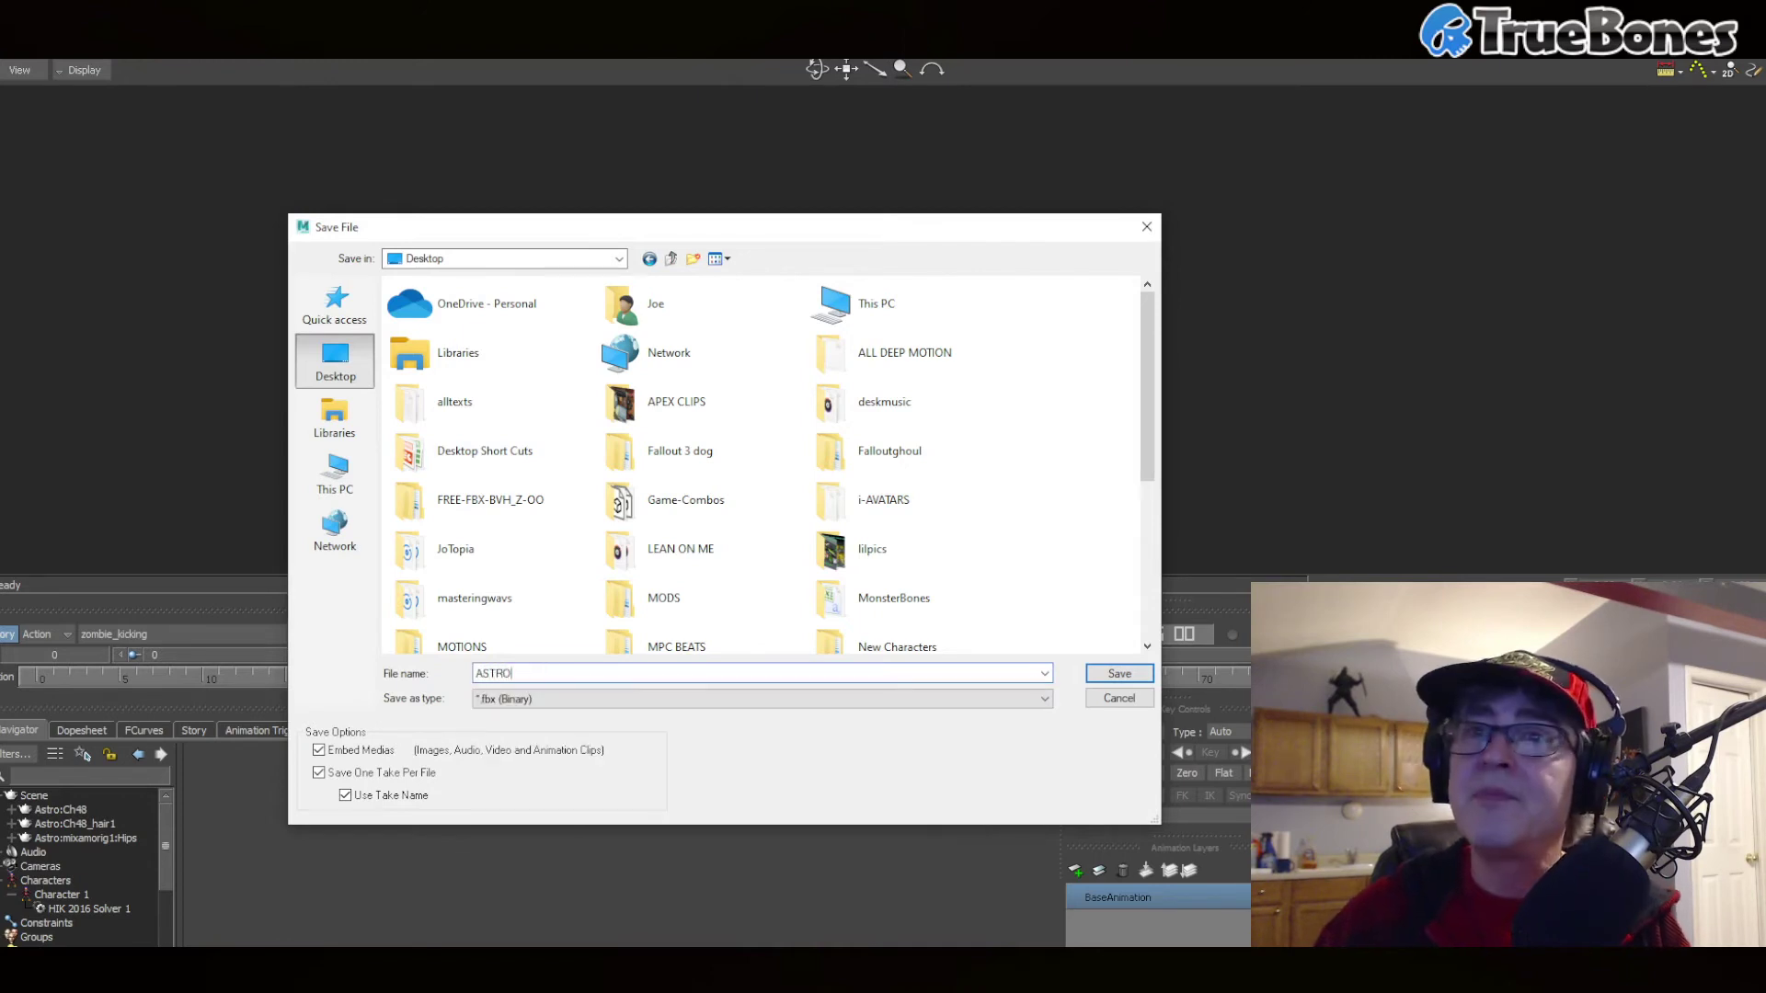
text(-)
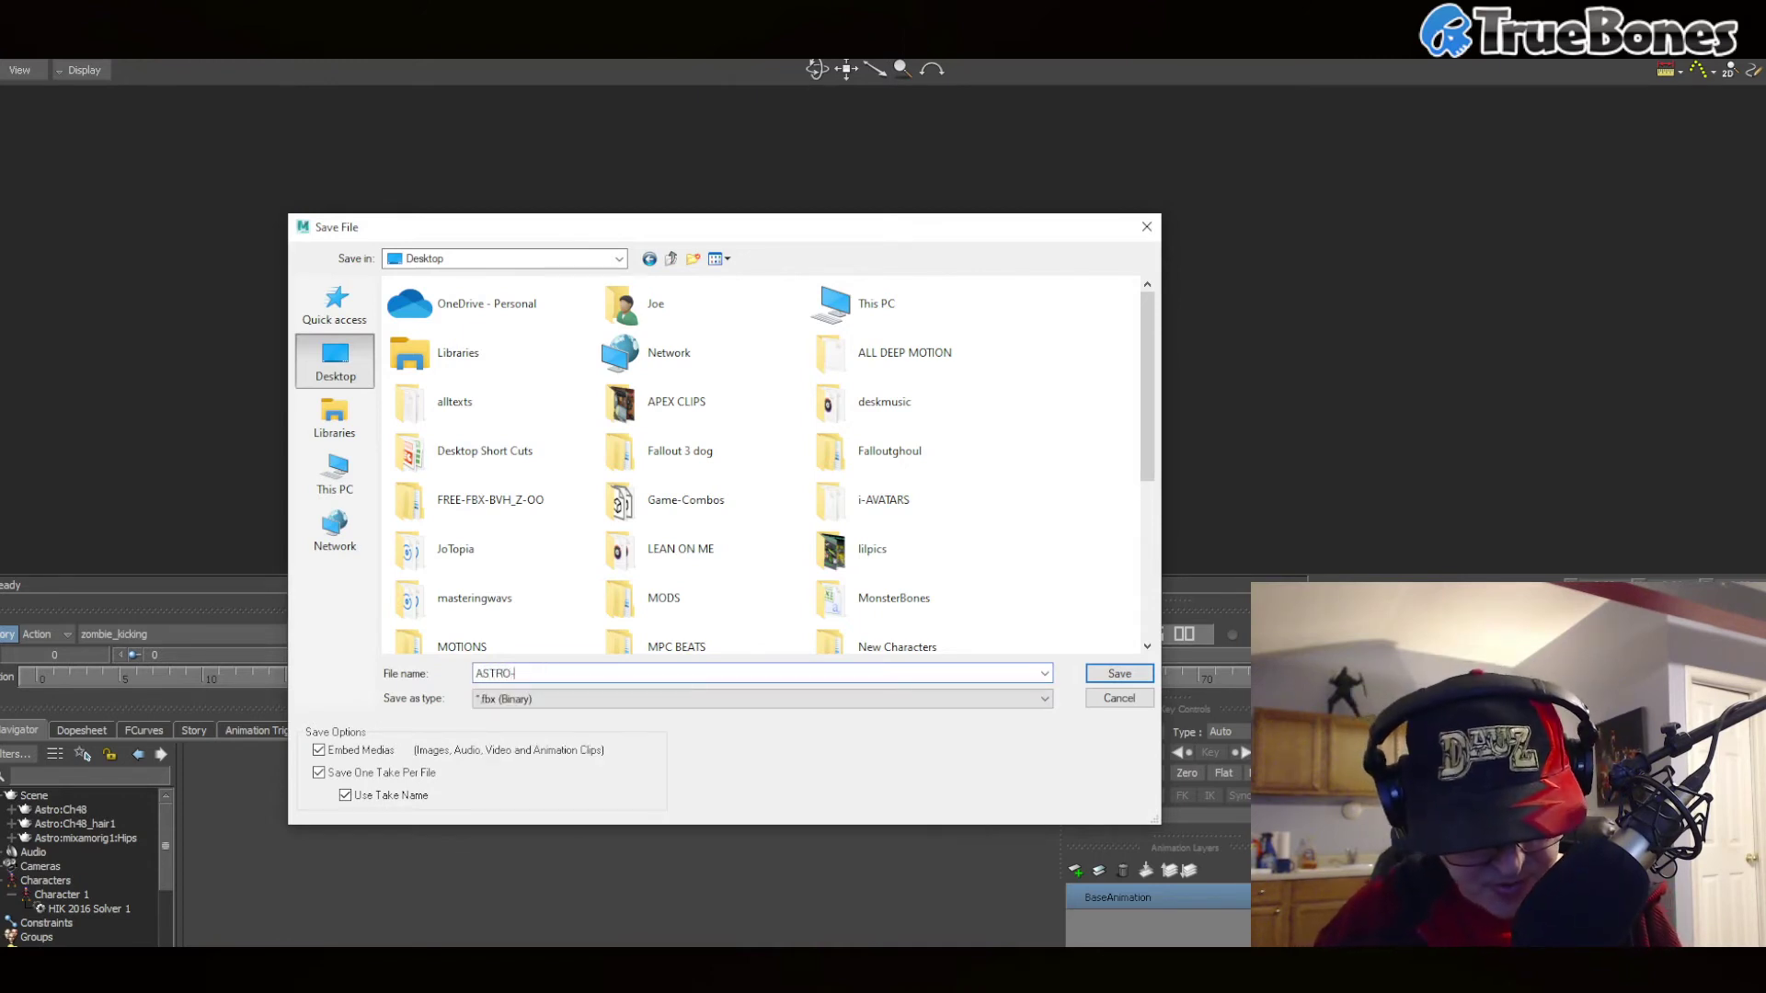
text(FBX)
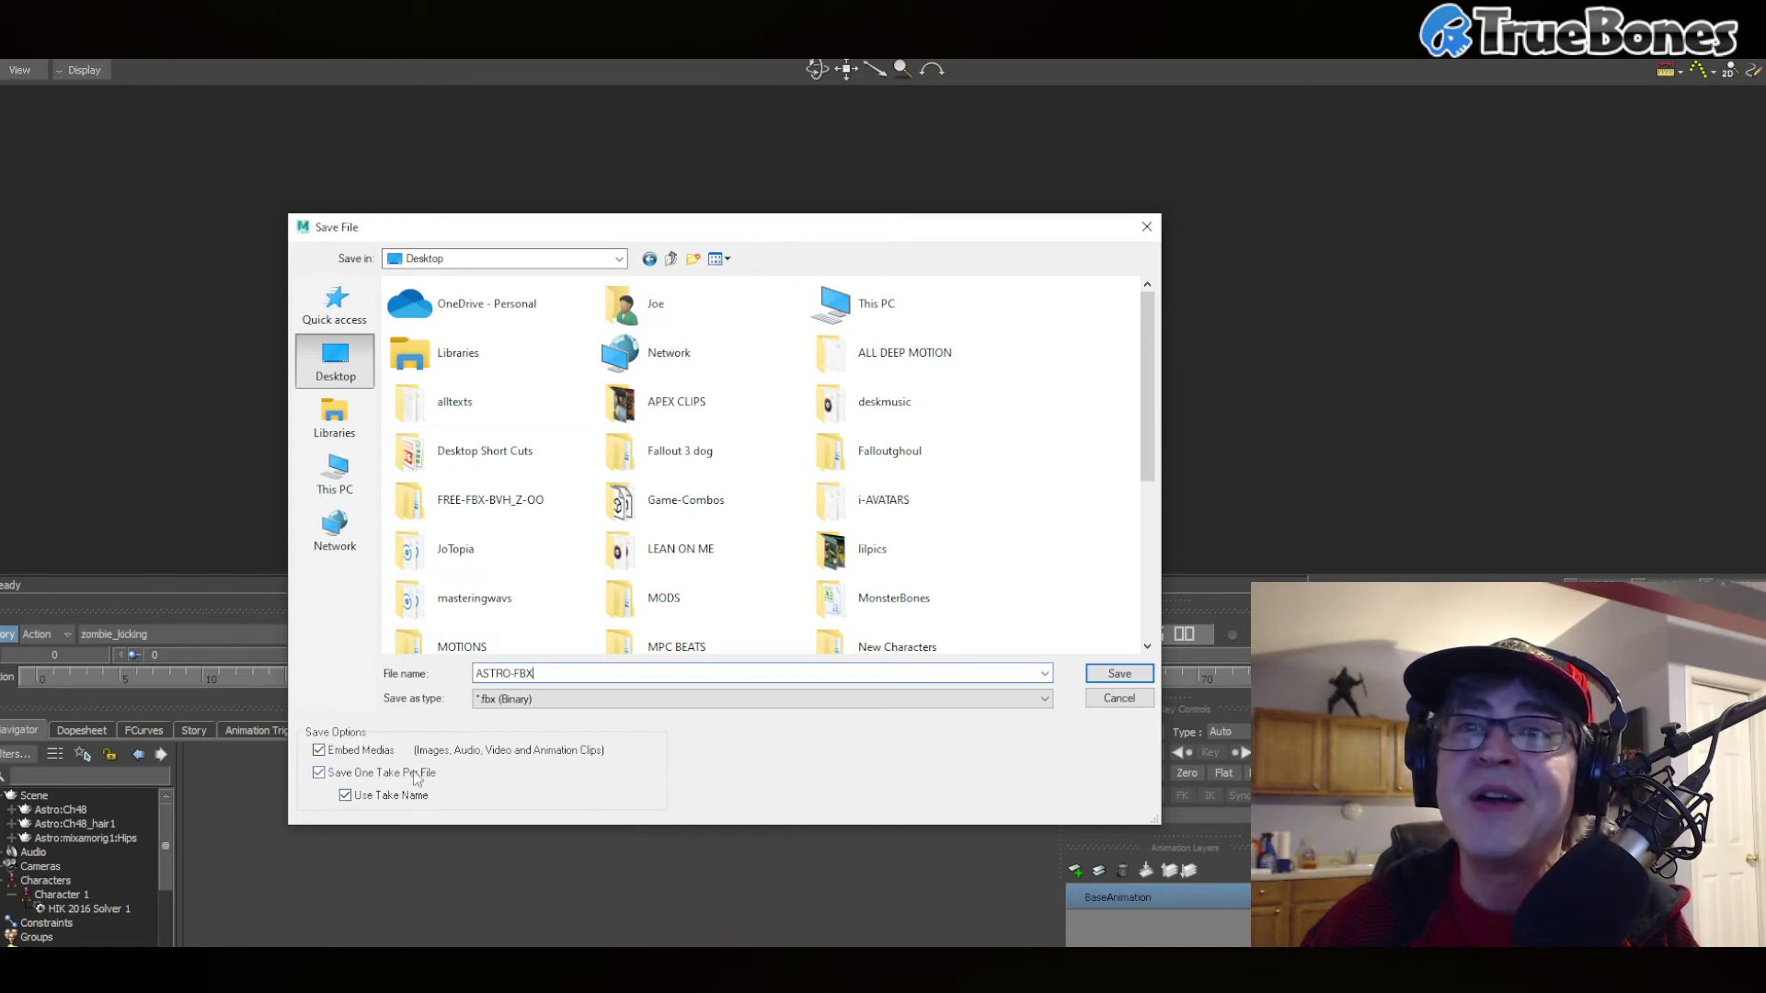
click(415, 777)
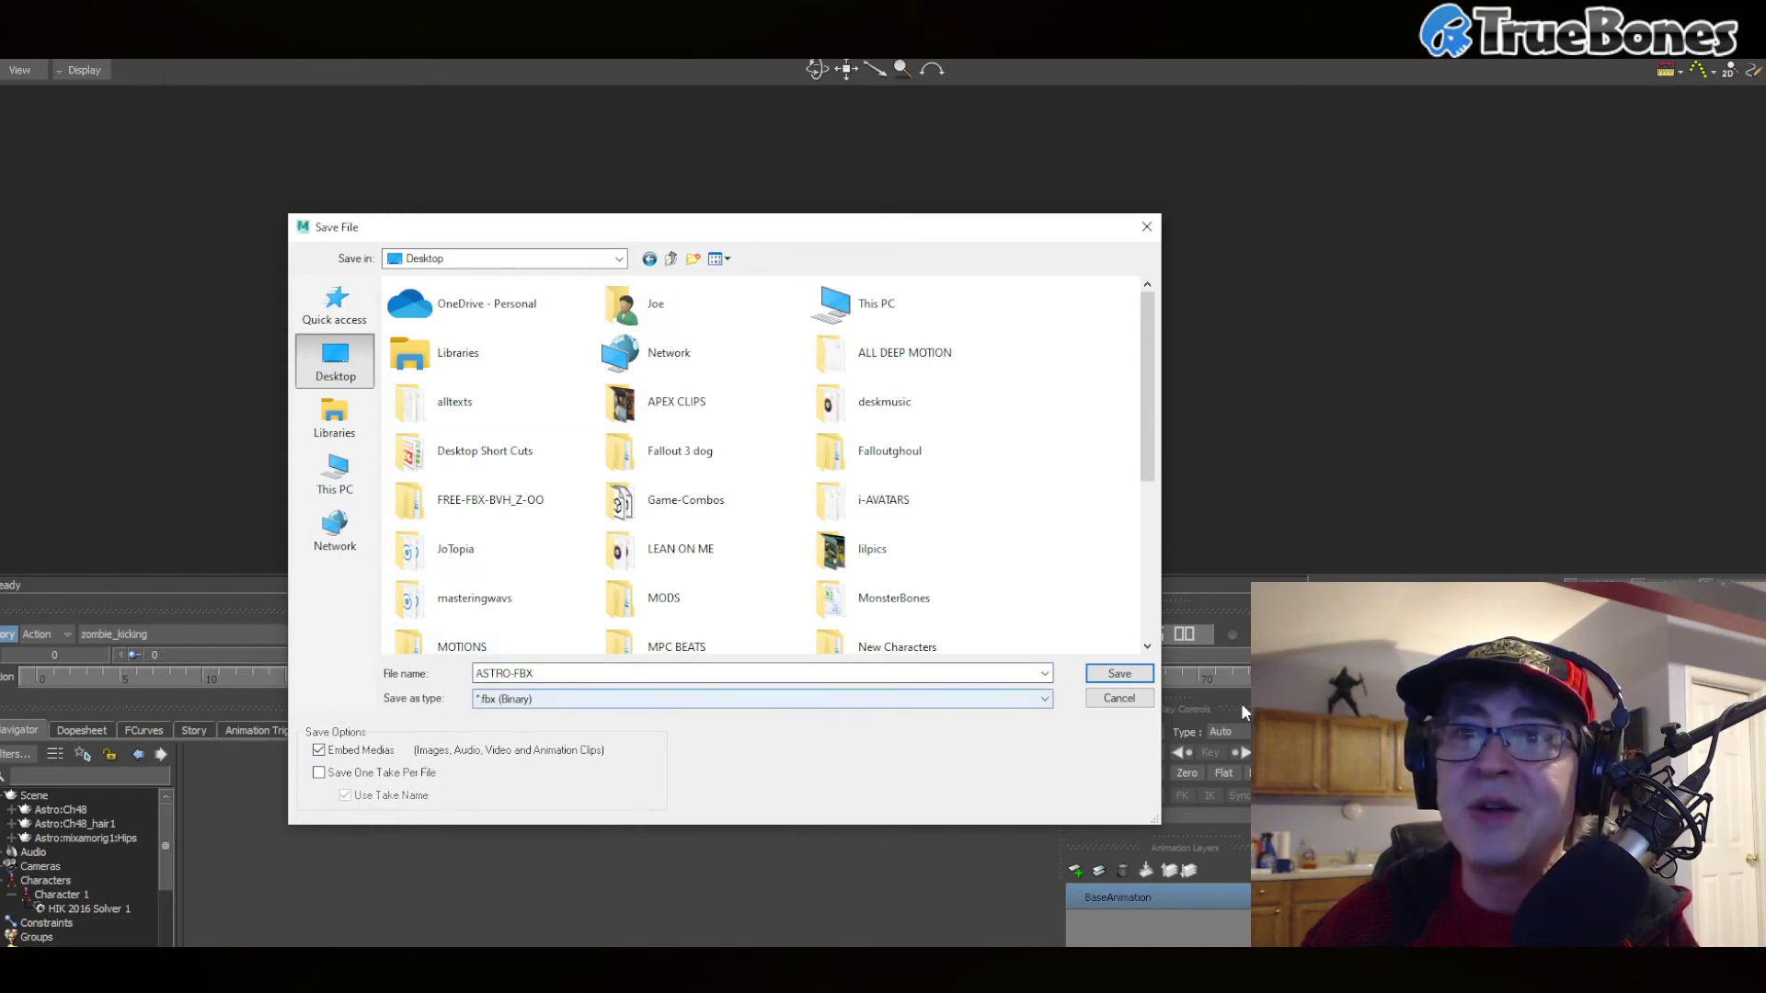
click(1119, 674)
click(568, 930)
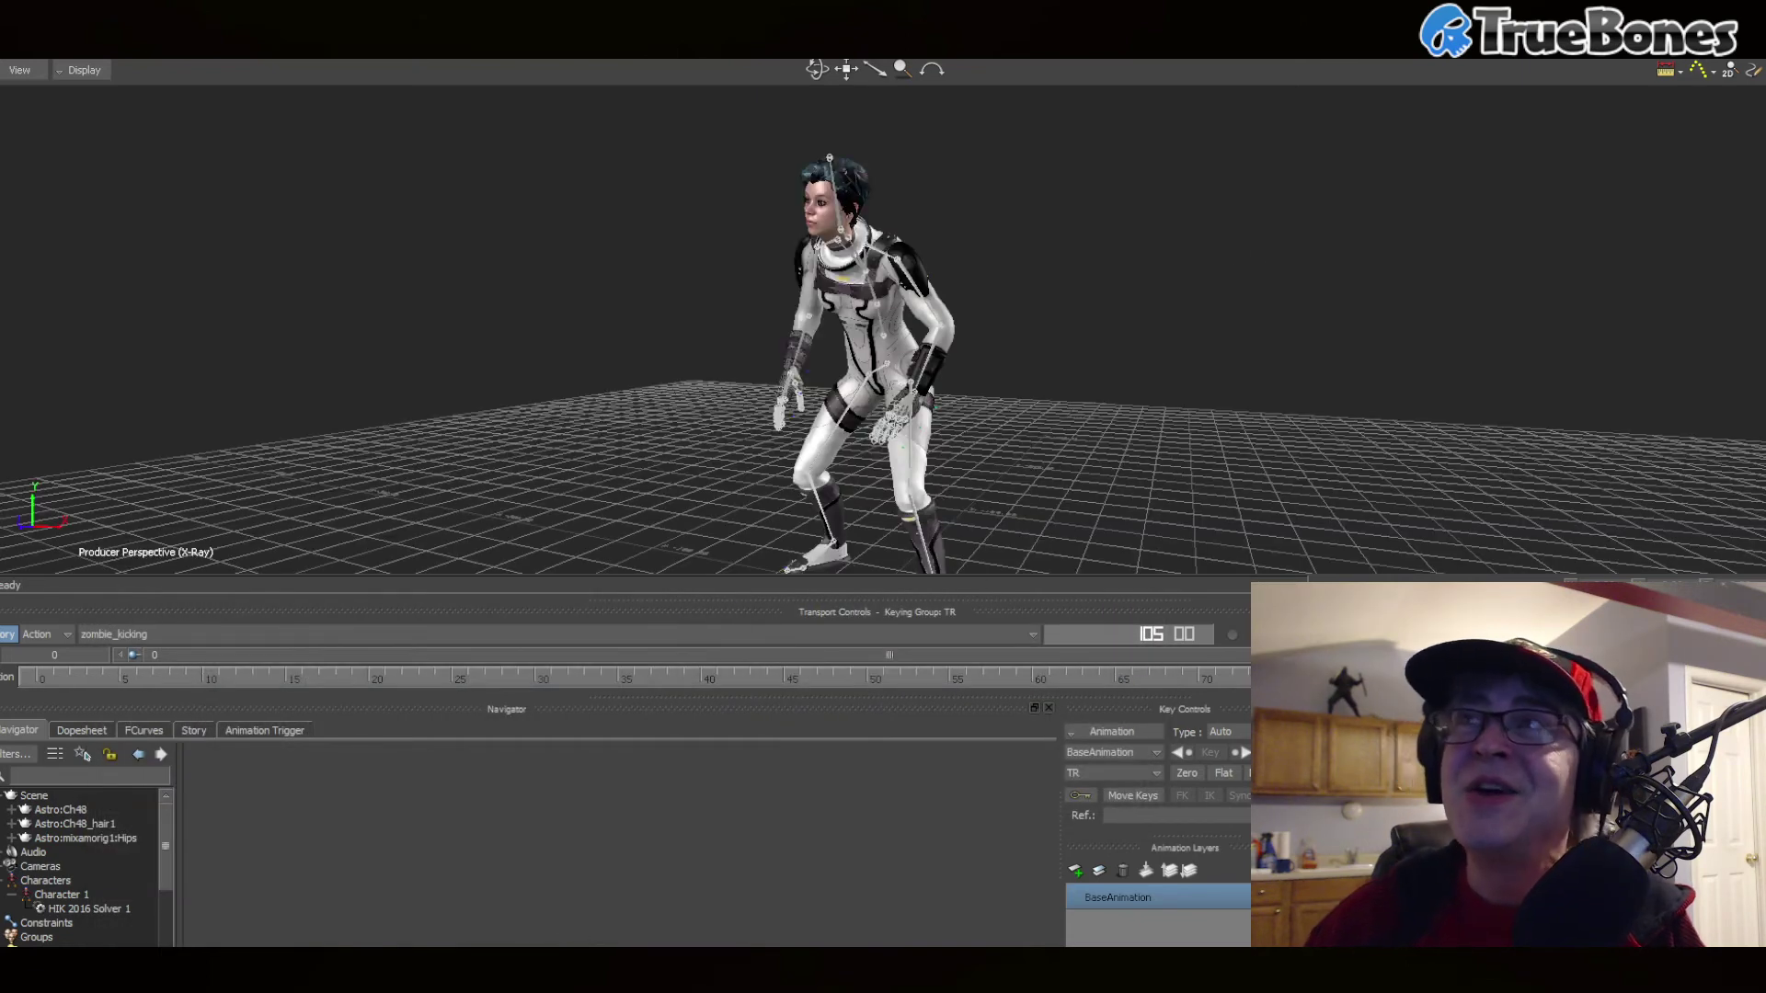
- Switch to the desktop and open ASTRO-FBX in 3D Viewer, playing Animation 6
key(alt+F4)
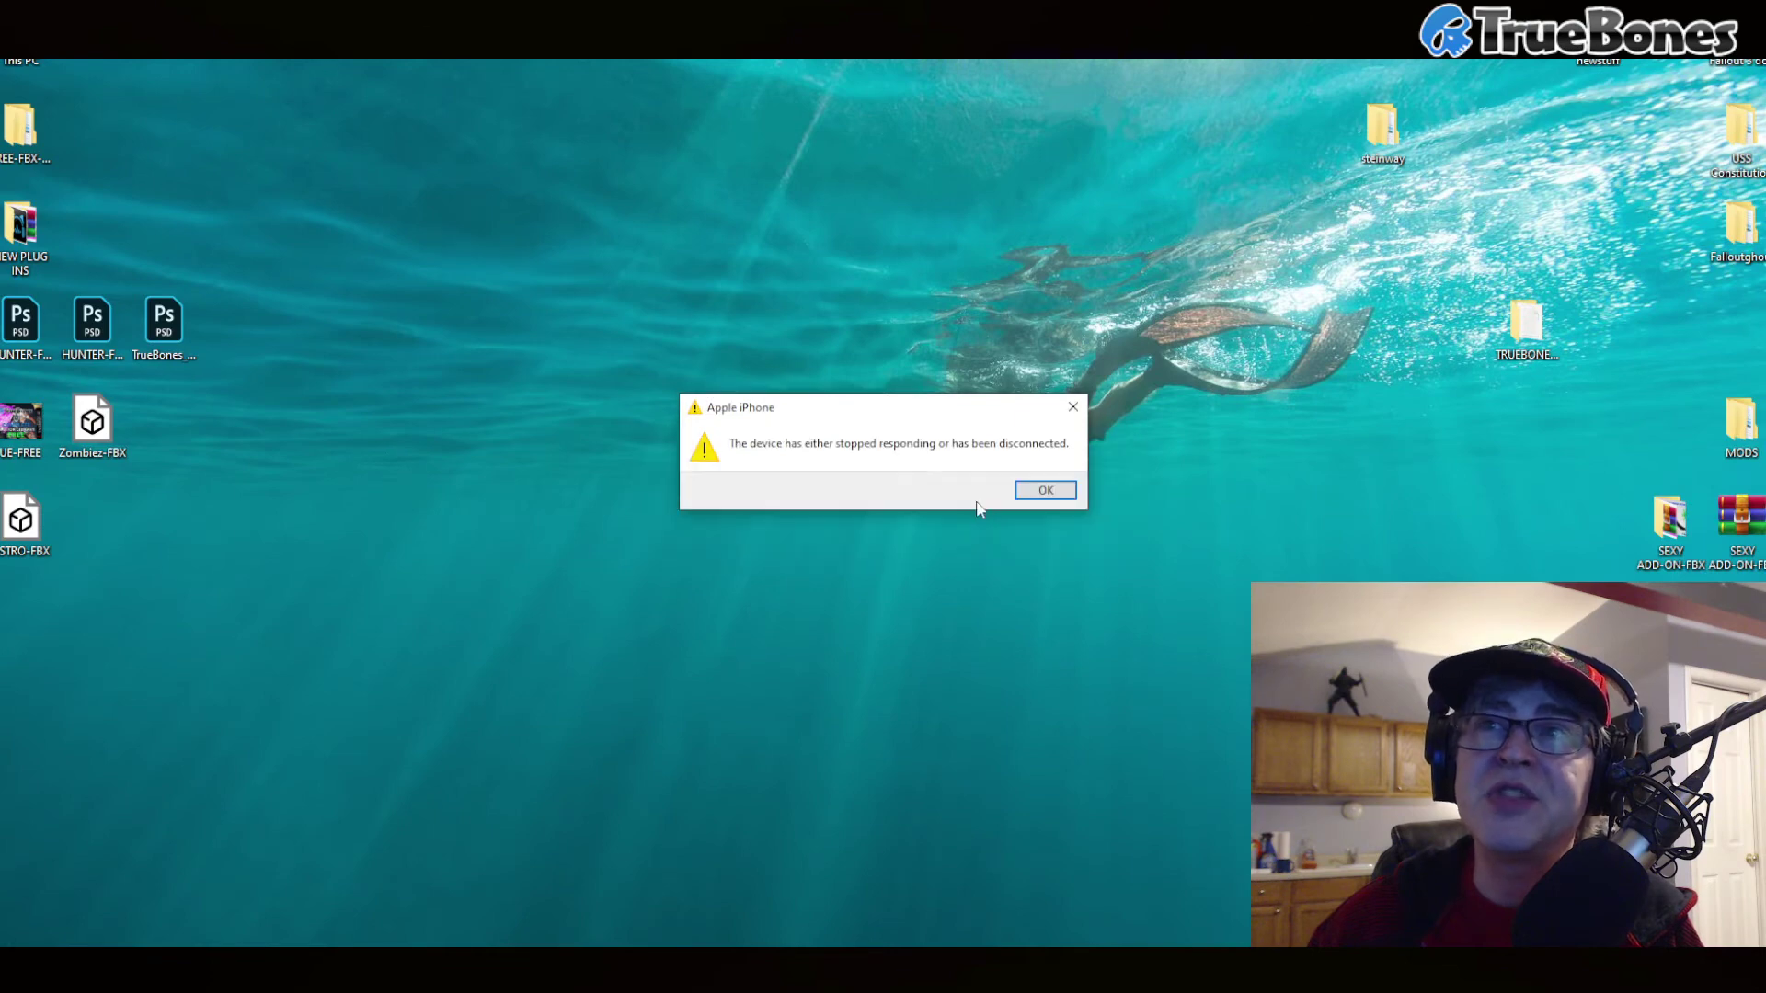
click(1042, 492)
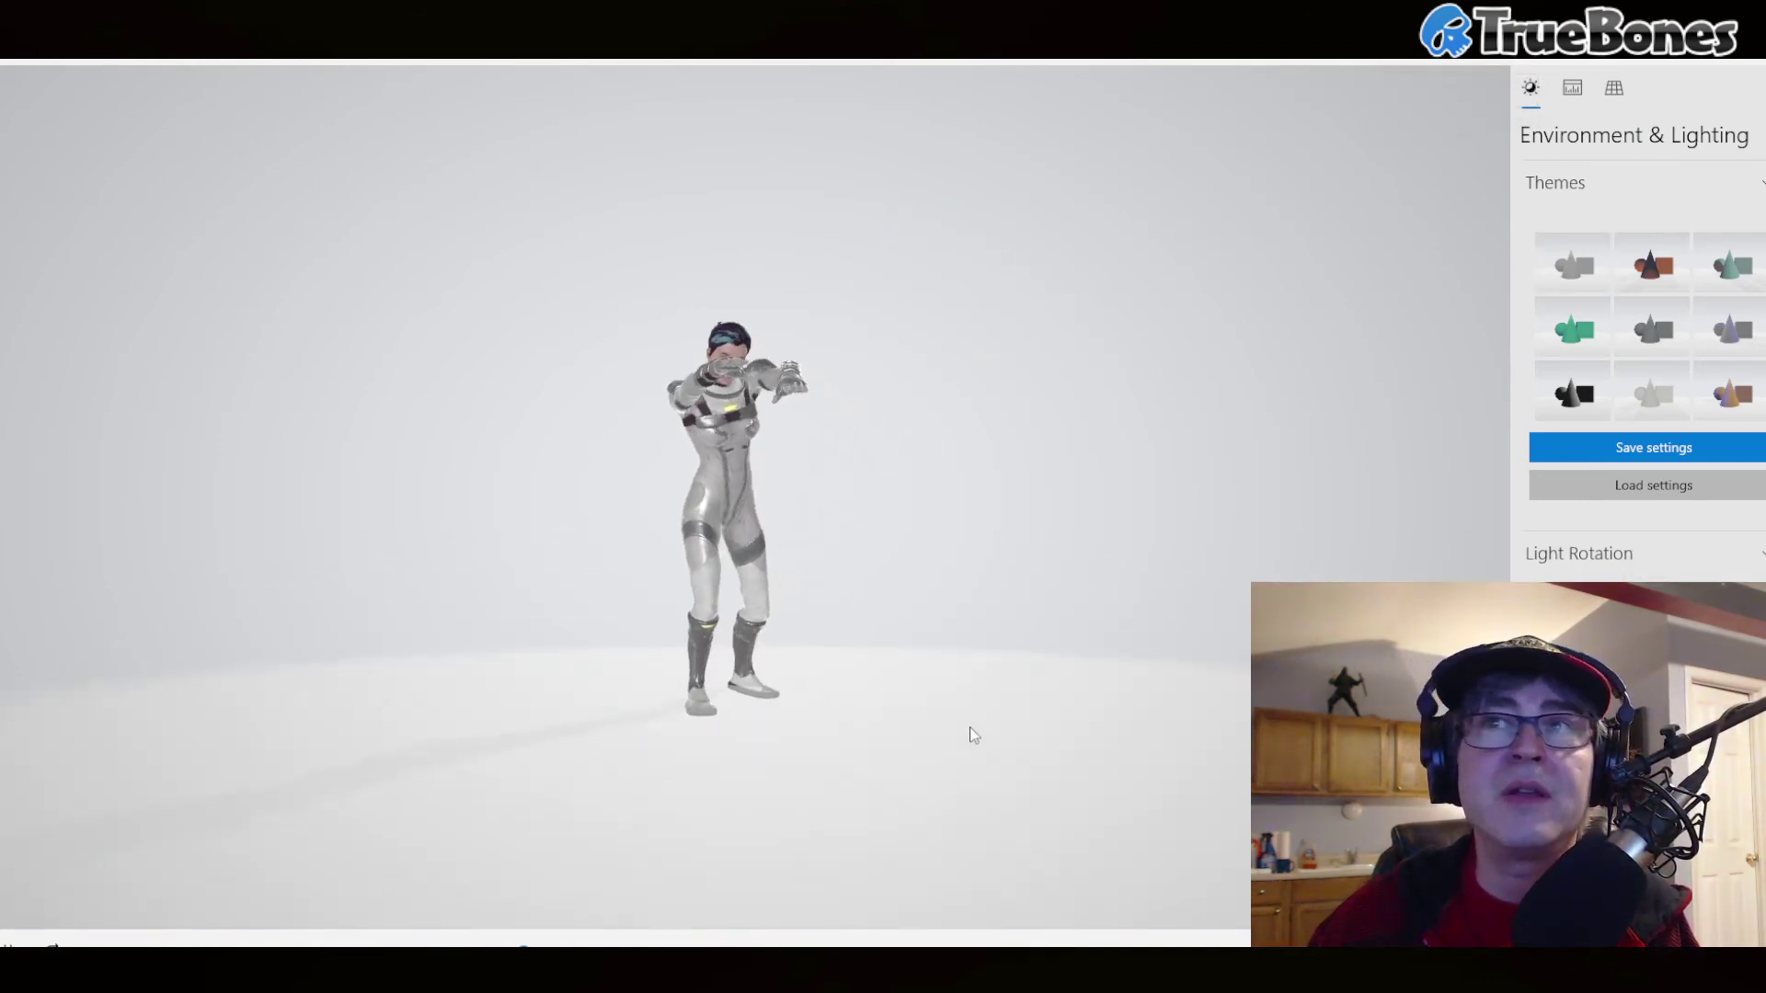
scroll(974, 733, up, 3)
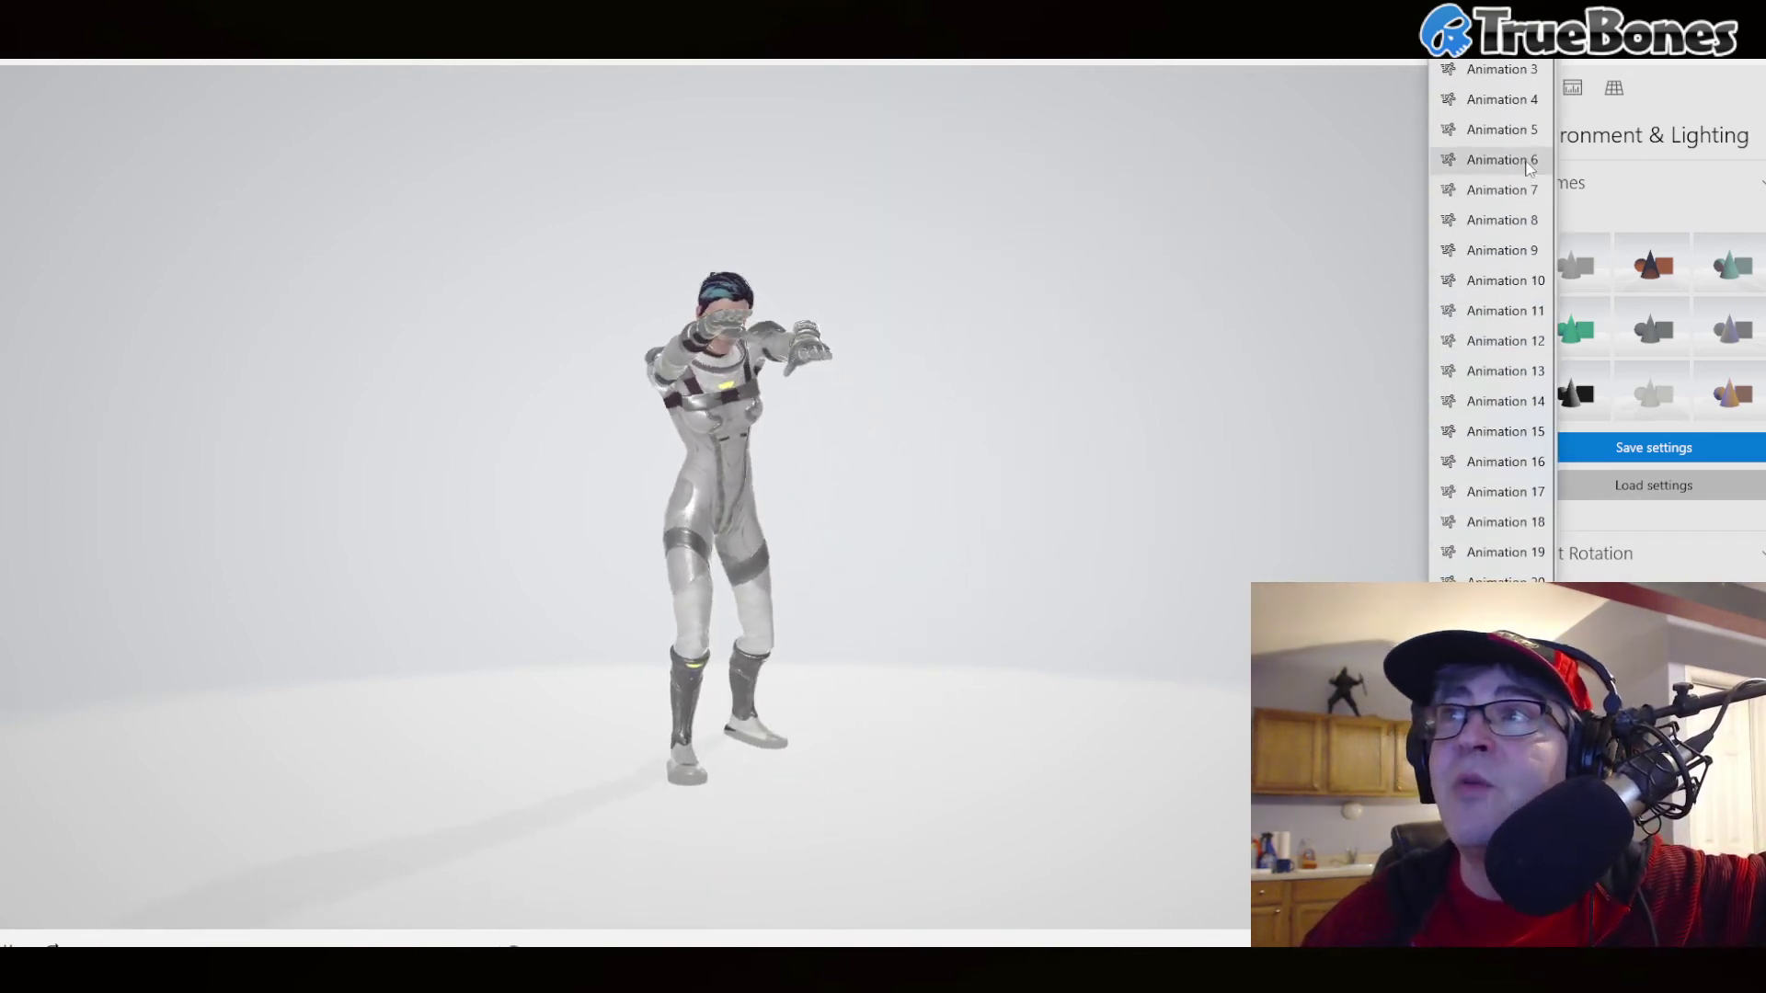
click(1499, 158)
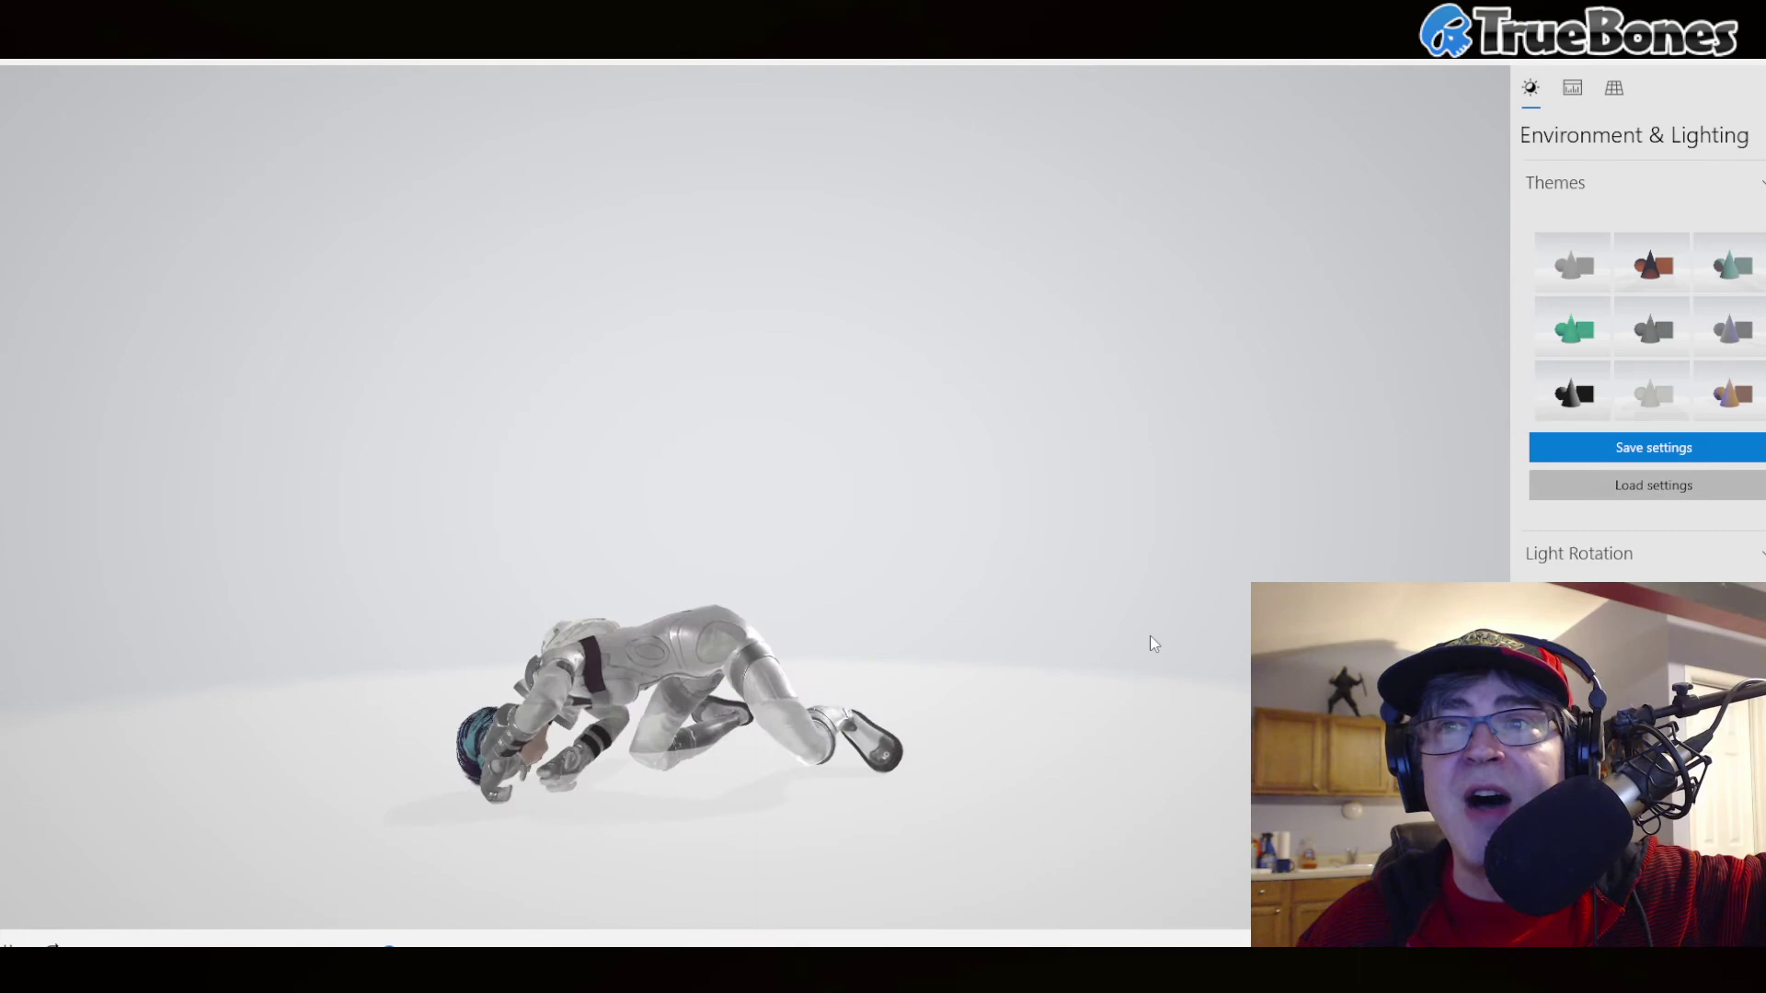
- Preview several more animations on the Astro model, including Animation 7 and Animation 4, and examine the motions up close
click(1490, 398)
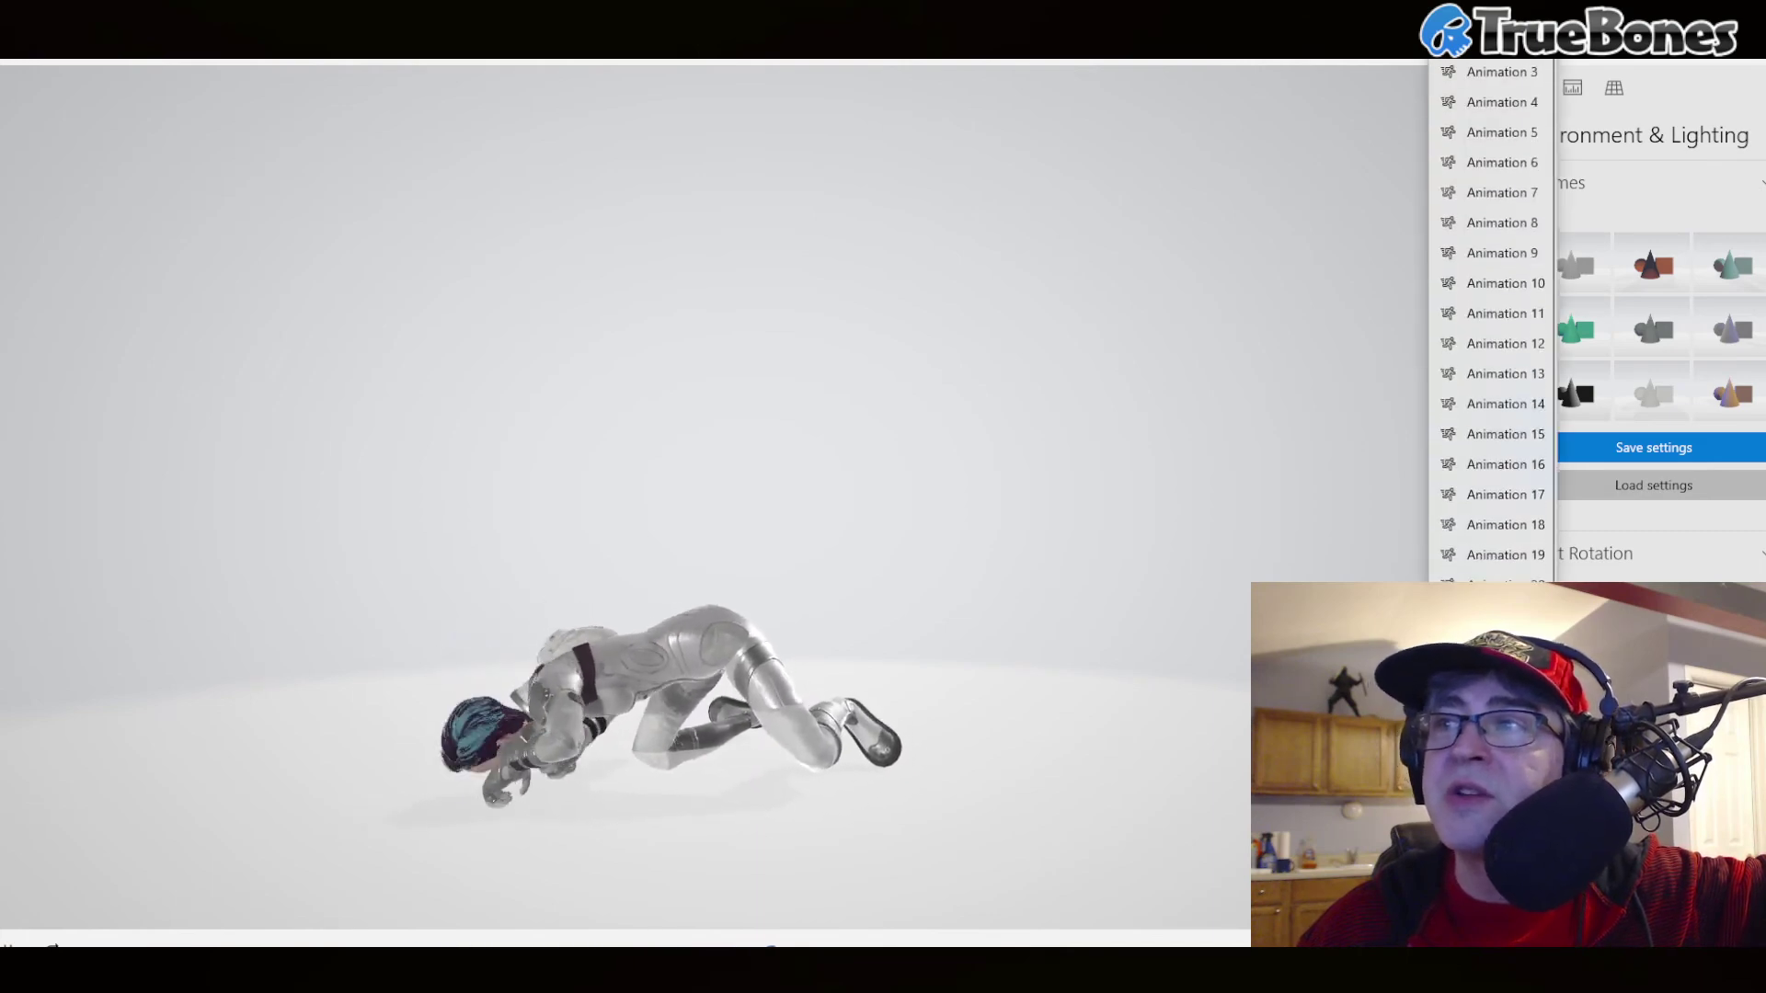
click(1490, 419)
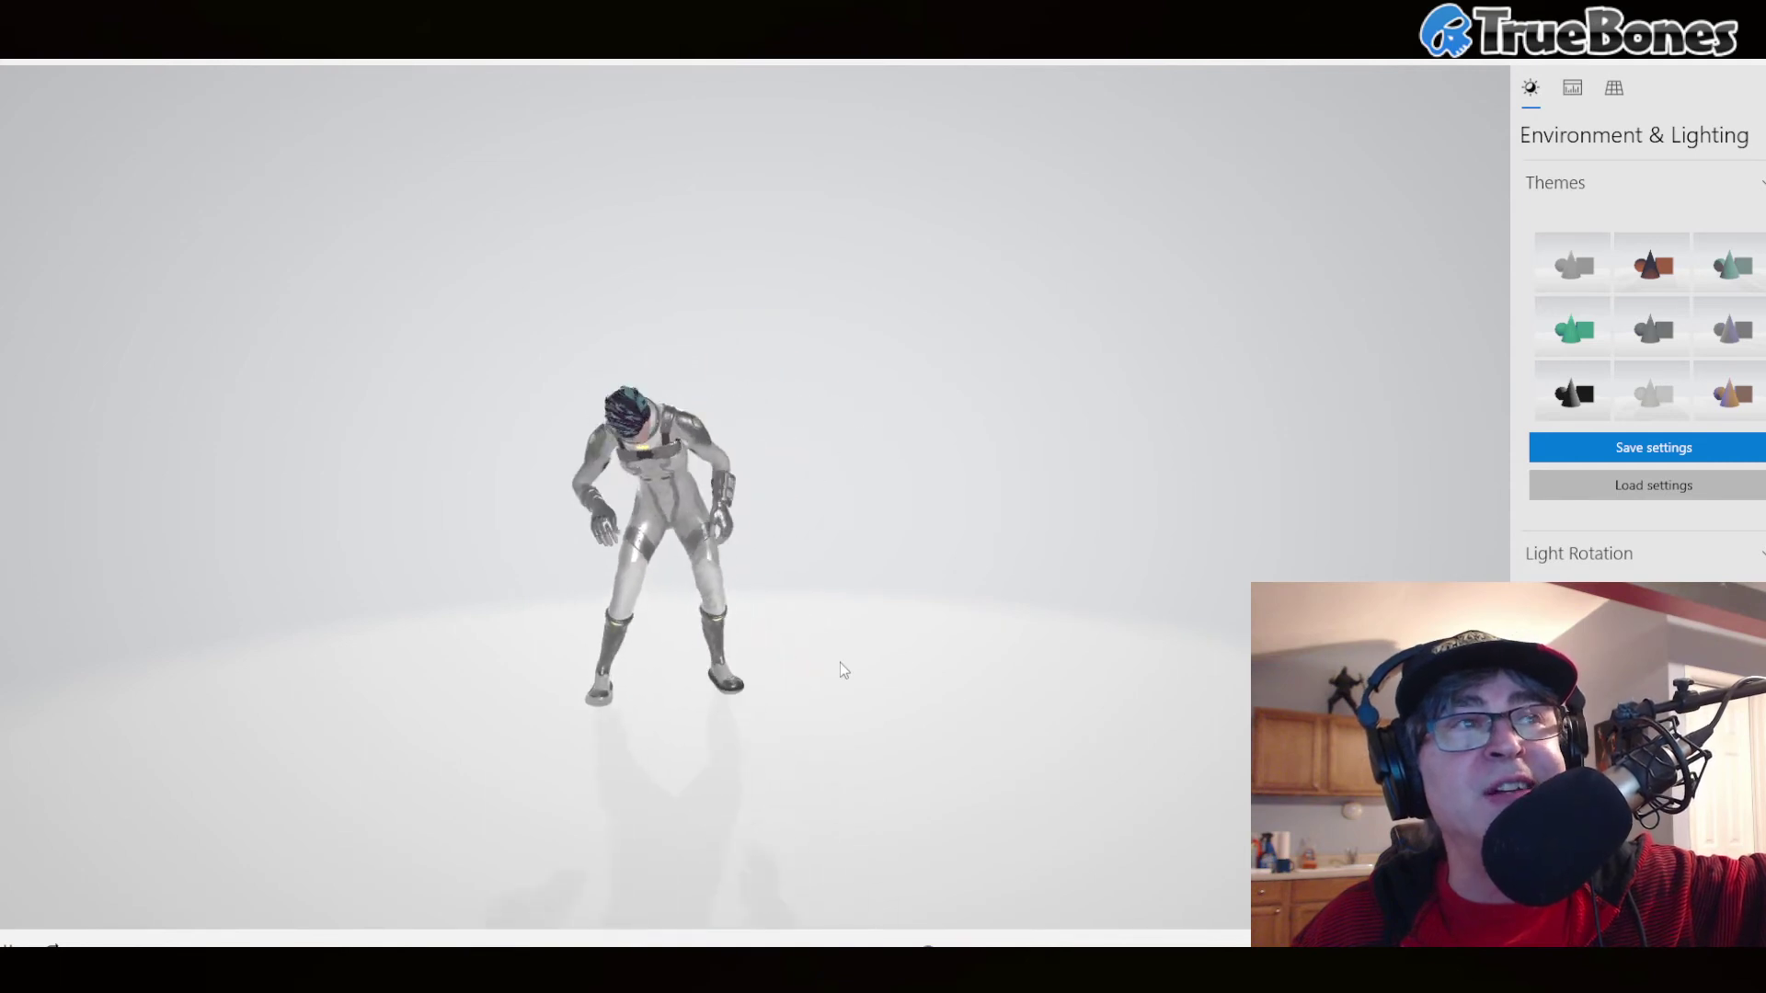
click(1490, 933)
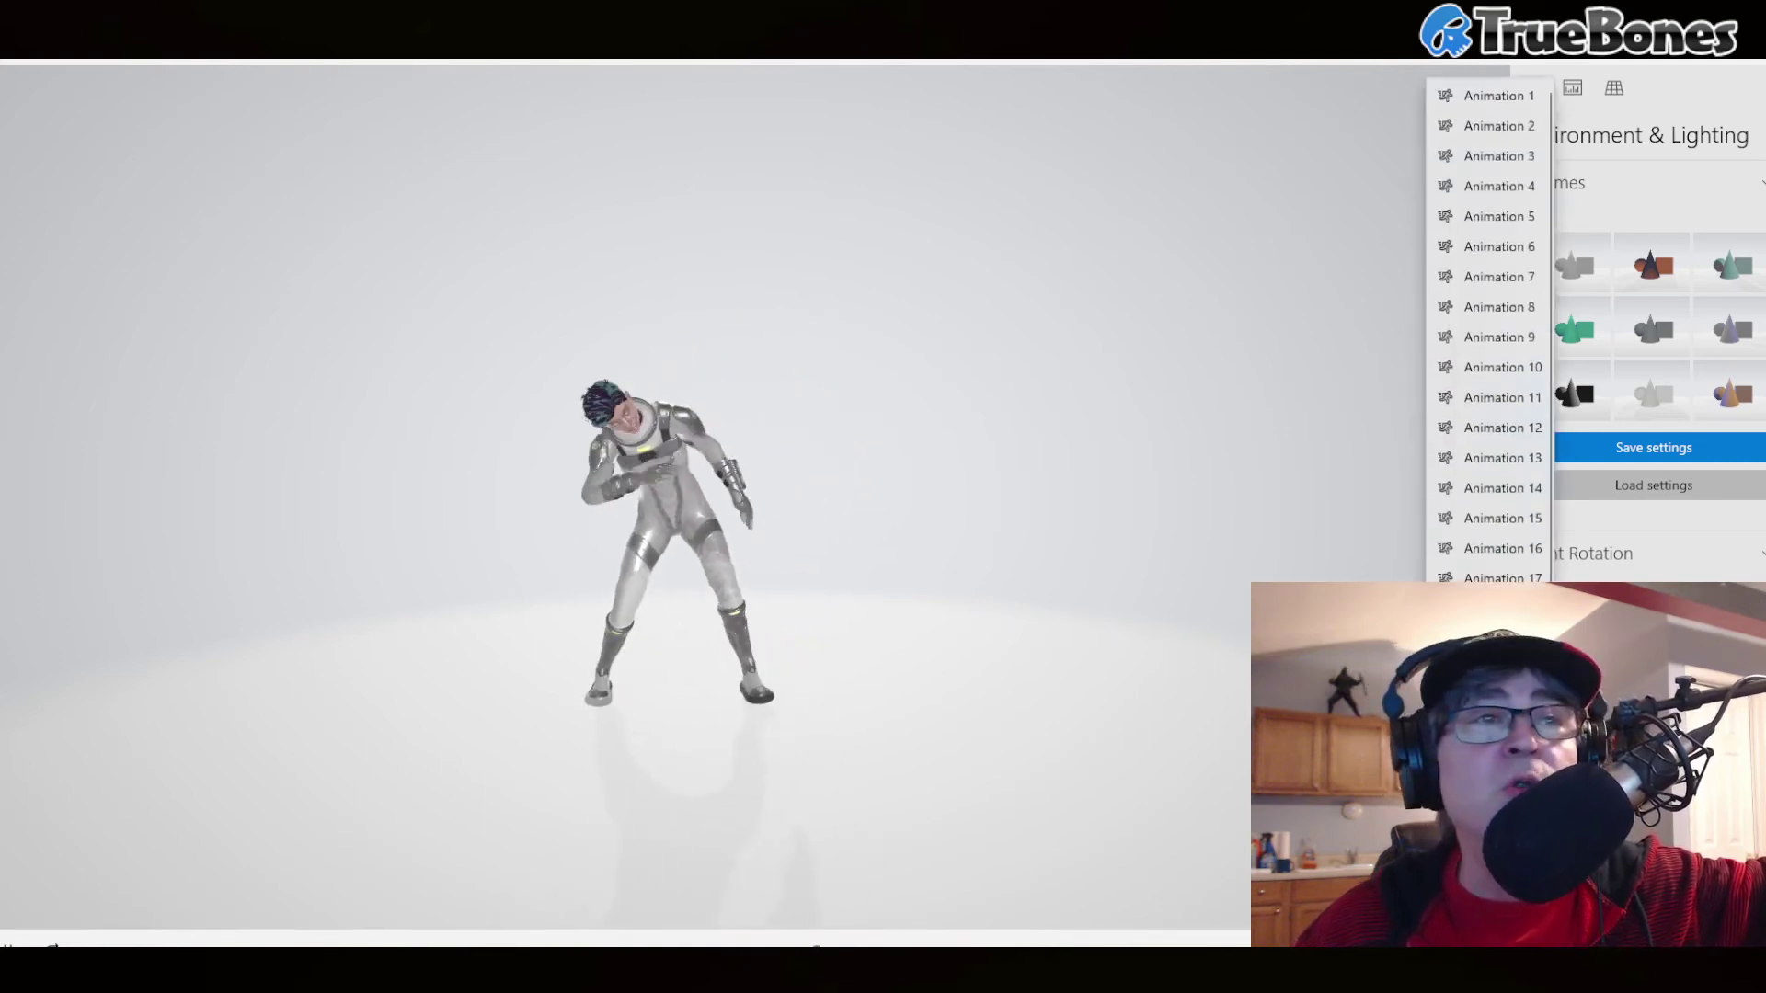
click(1499, 280)
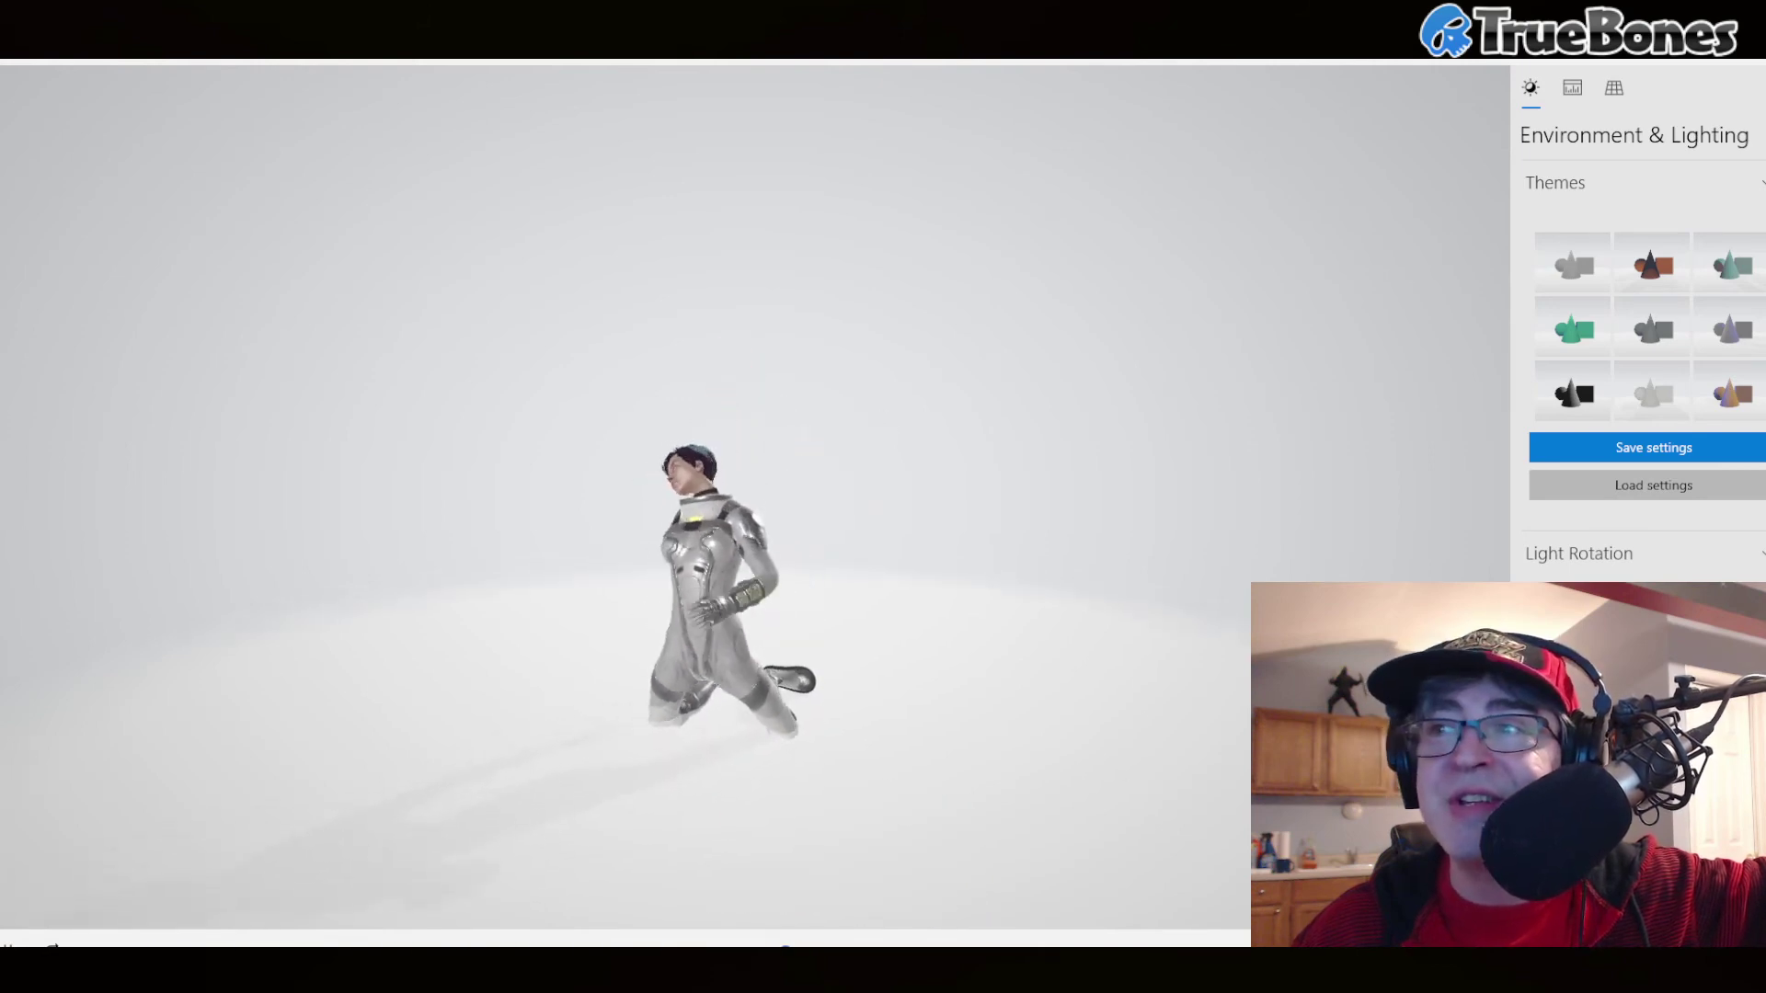
click(1487, 938)
scroll(1487, 349, down, 5)
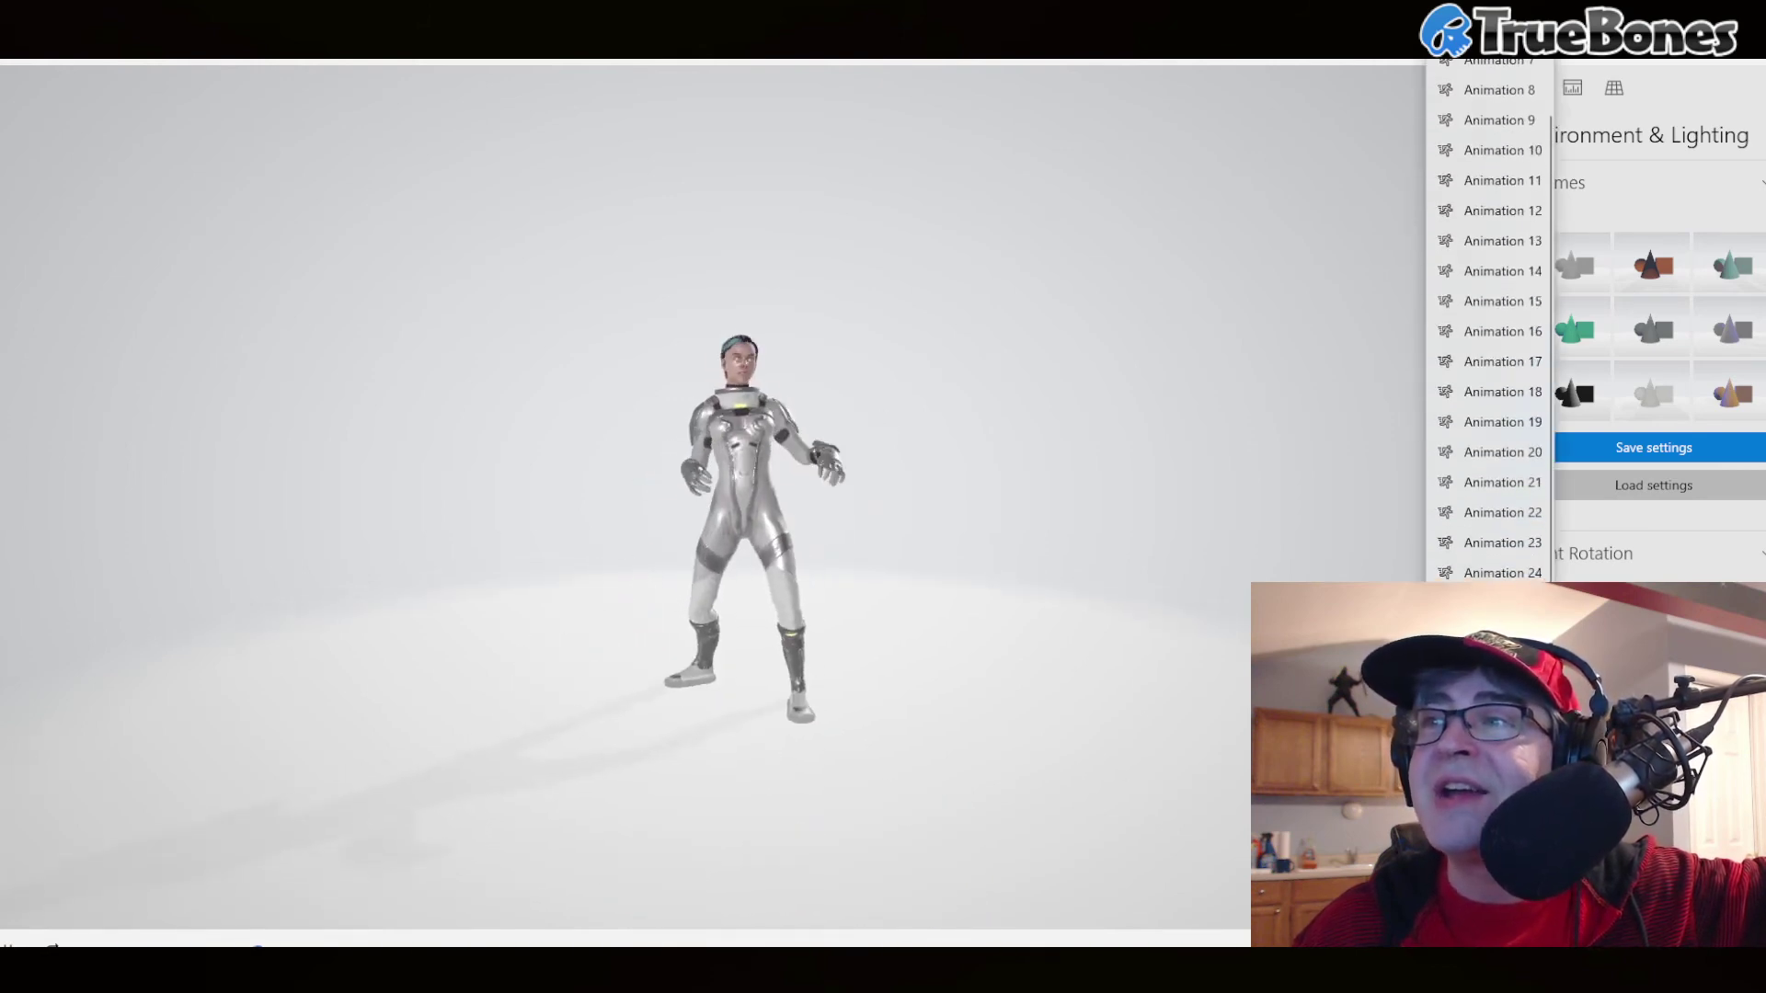
key(Return)
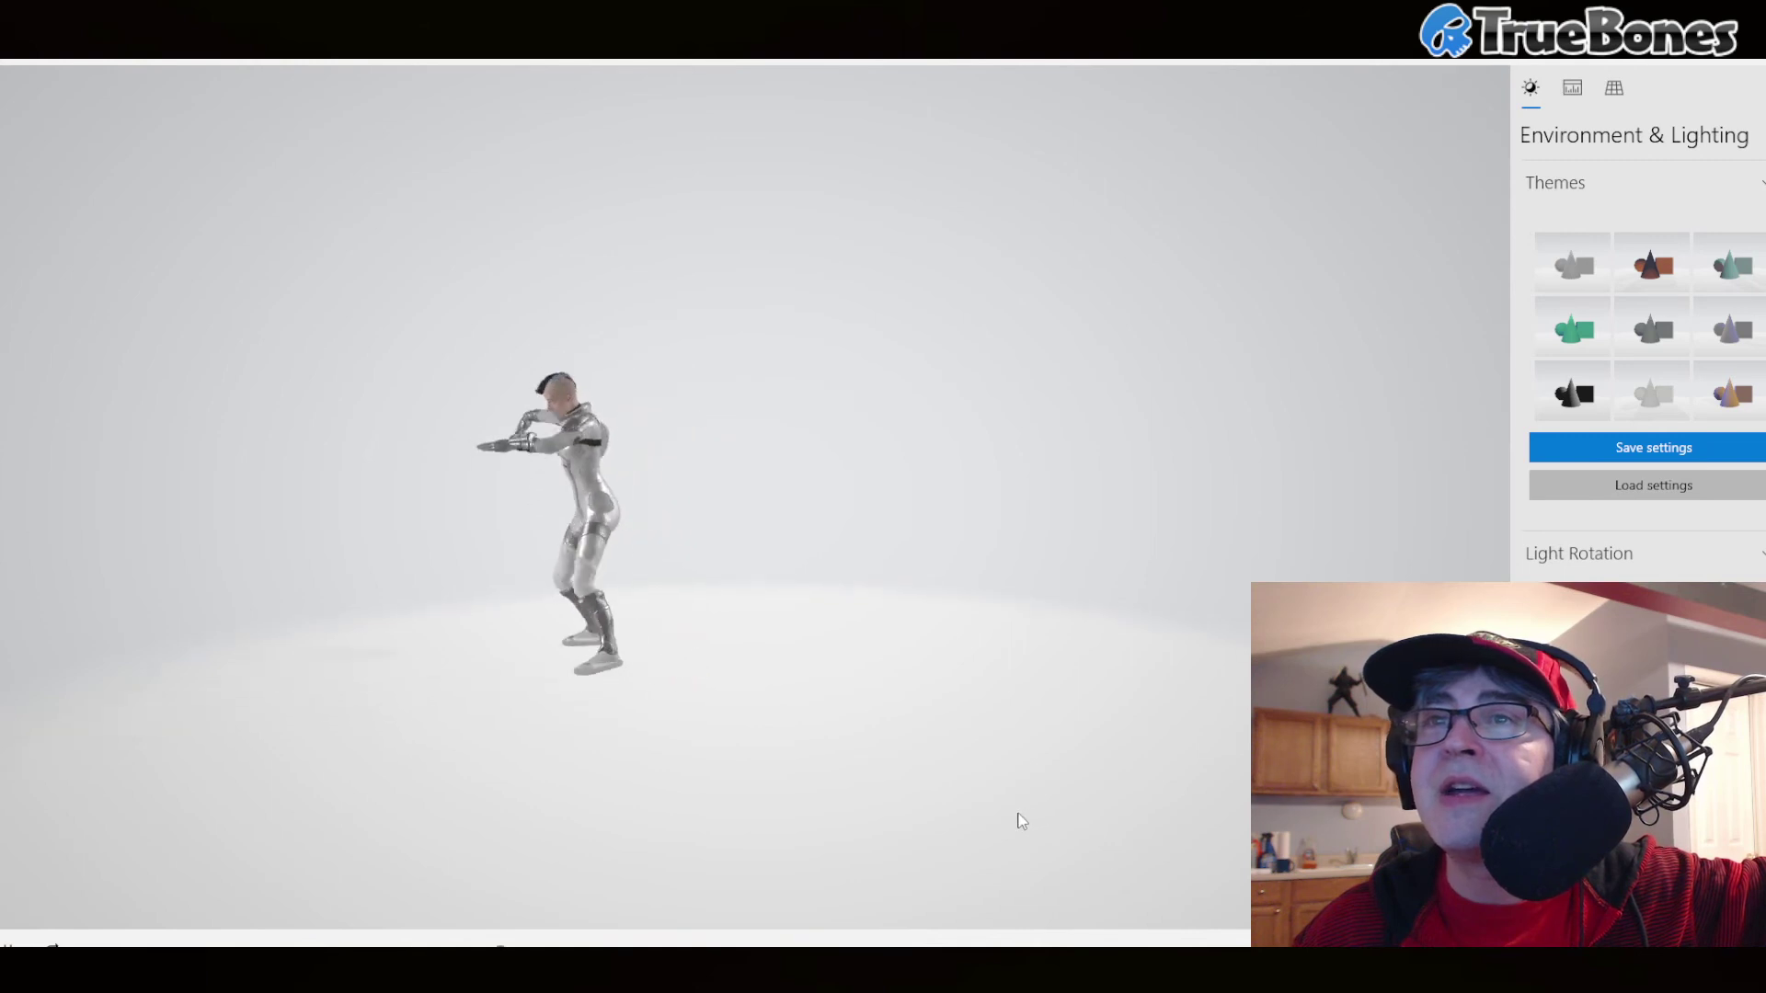
drag(1027, 819, 1057, 845)
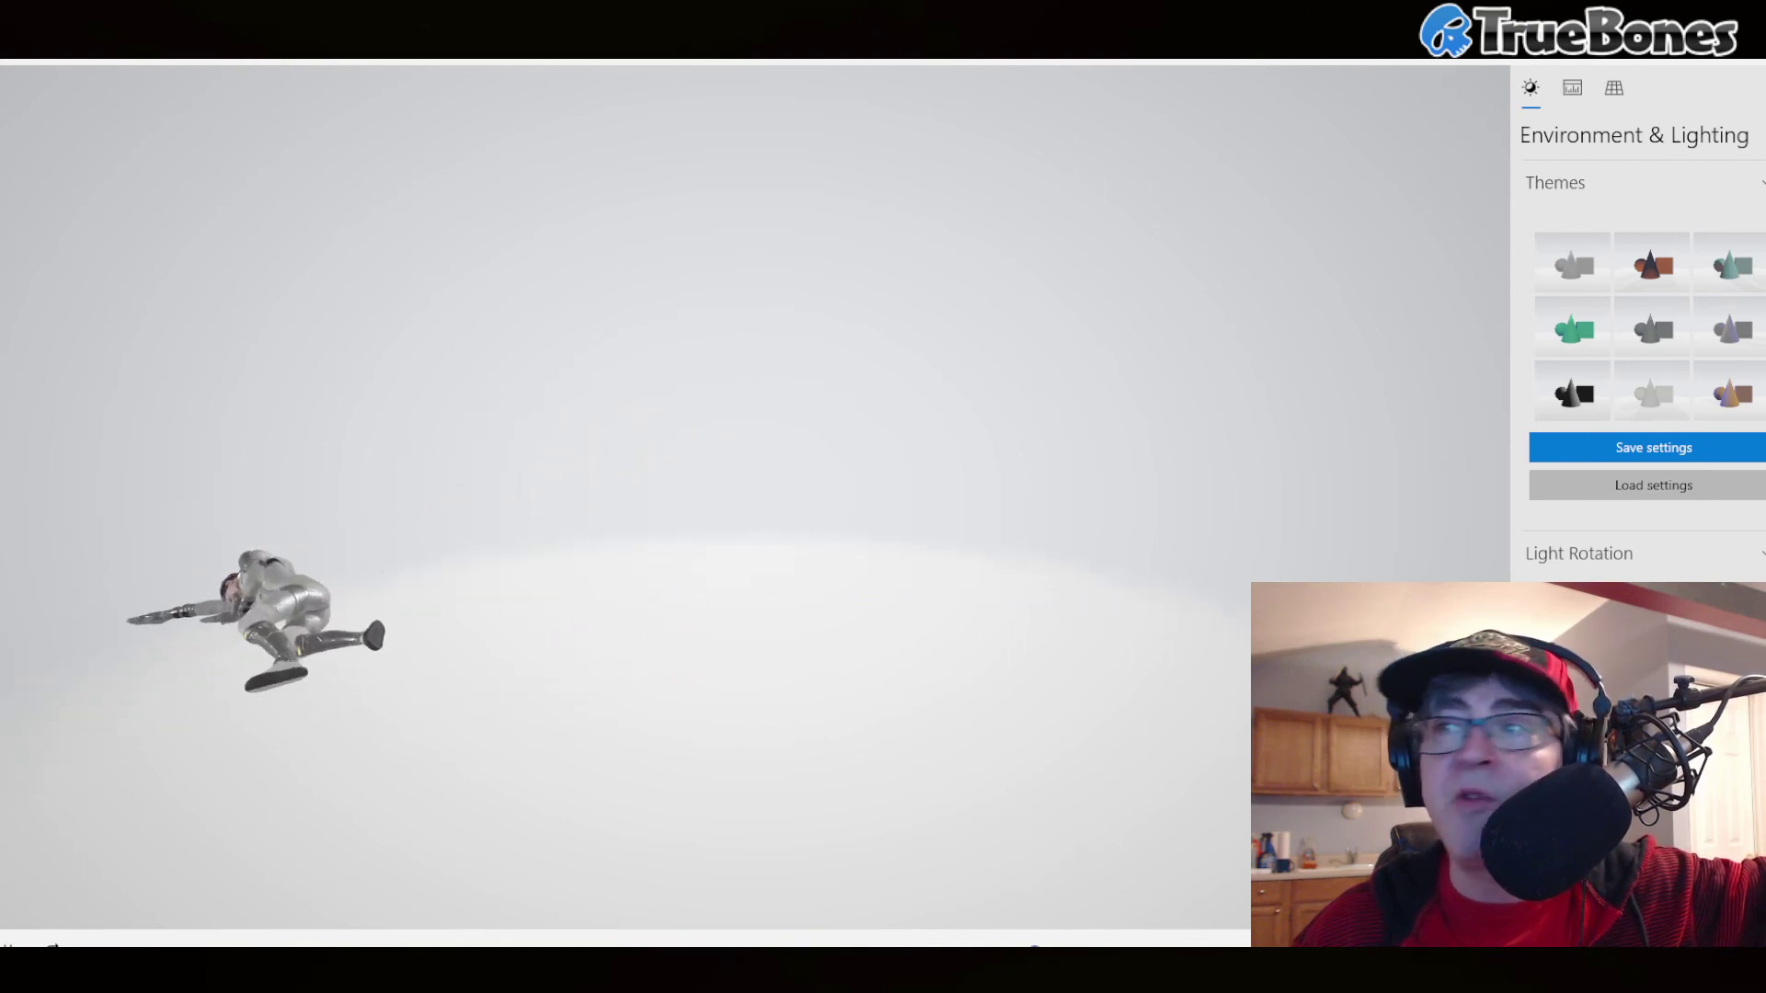
click(1488, 403)
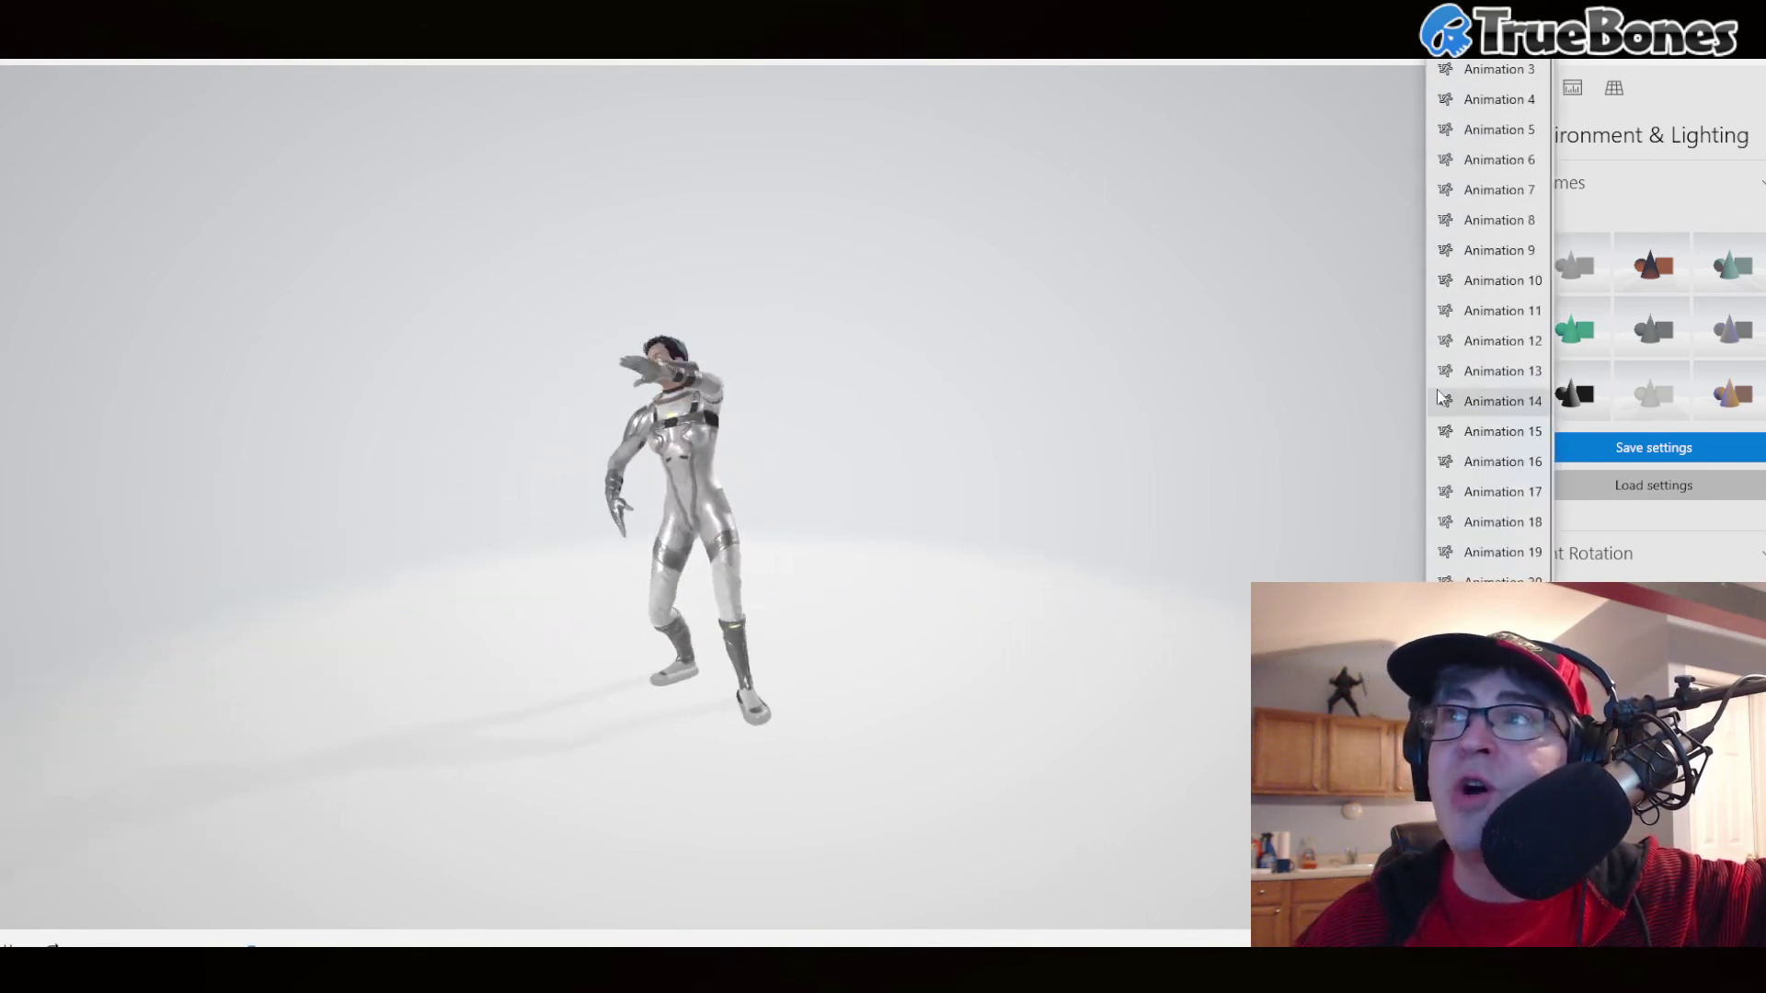
click(1490, 100)
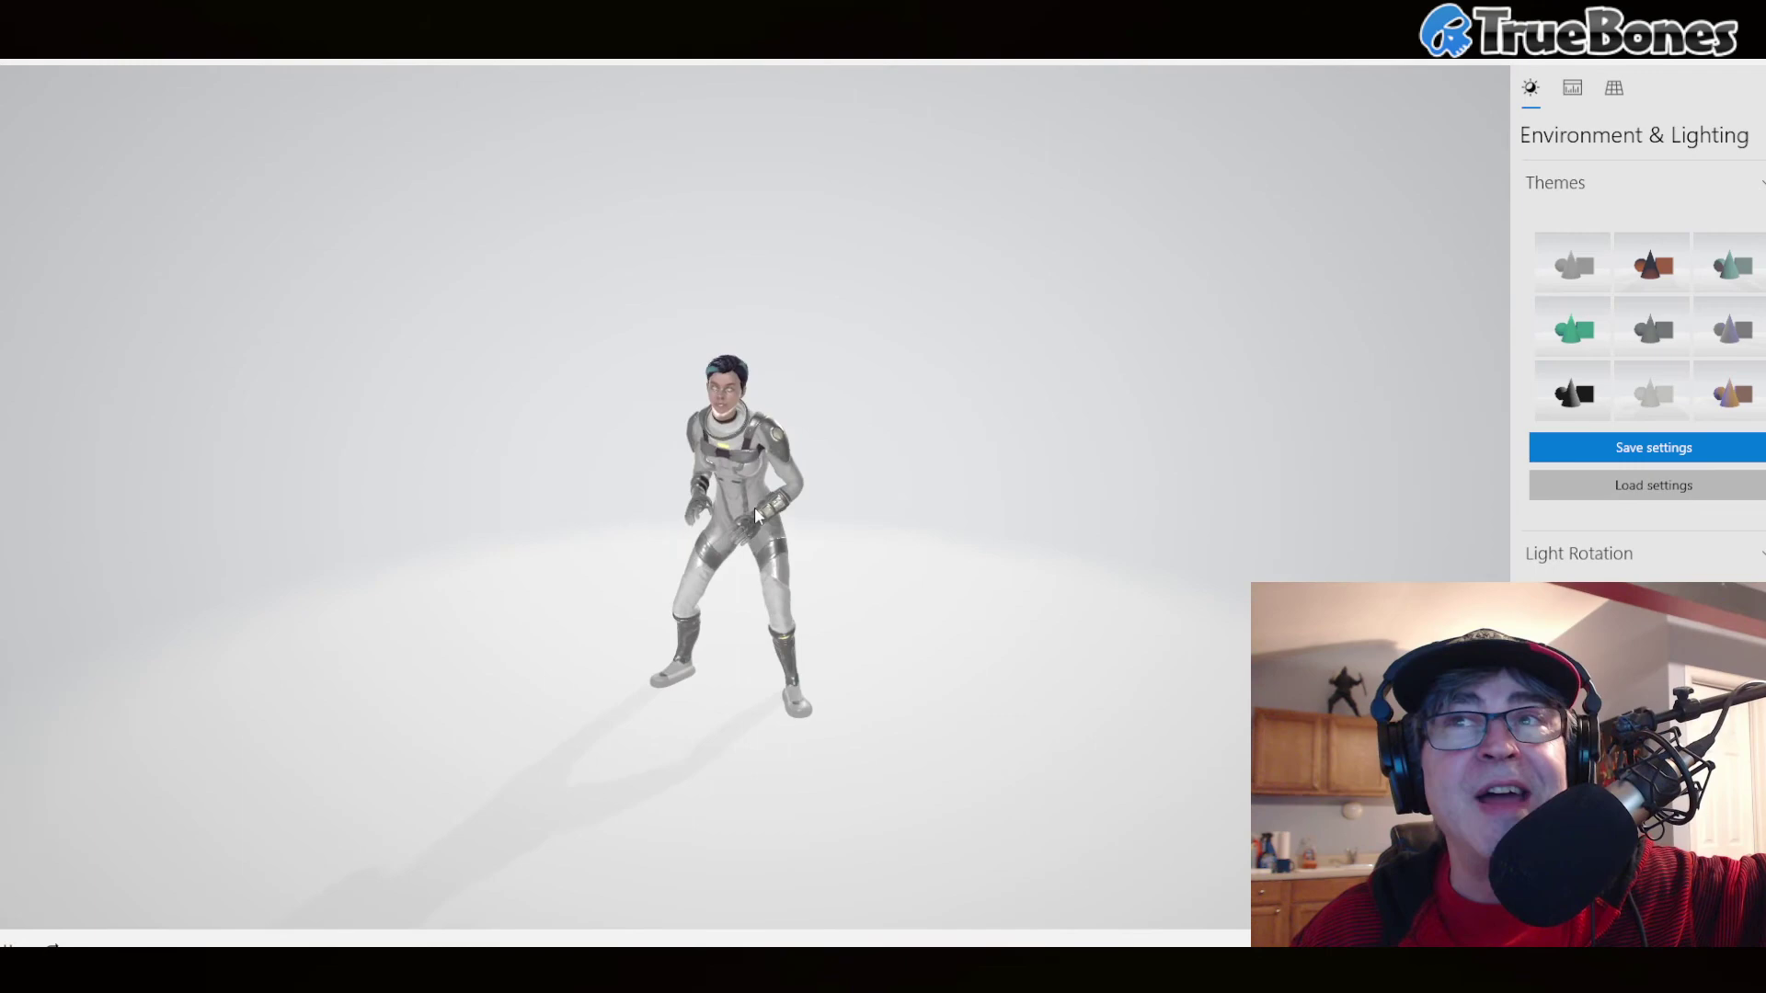
scroll(763, 525, up, 3)
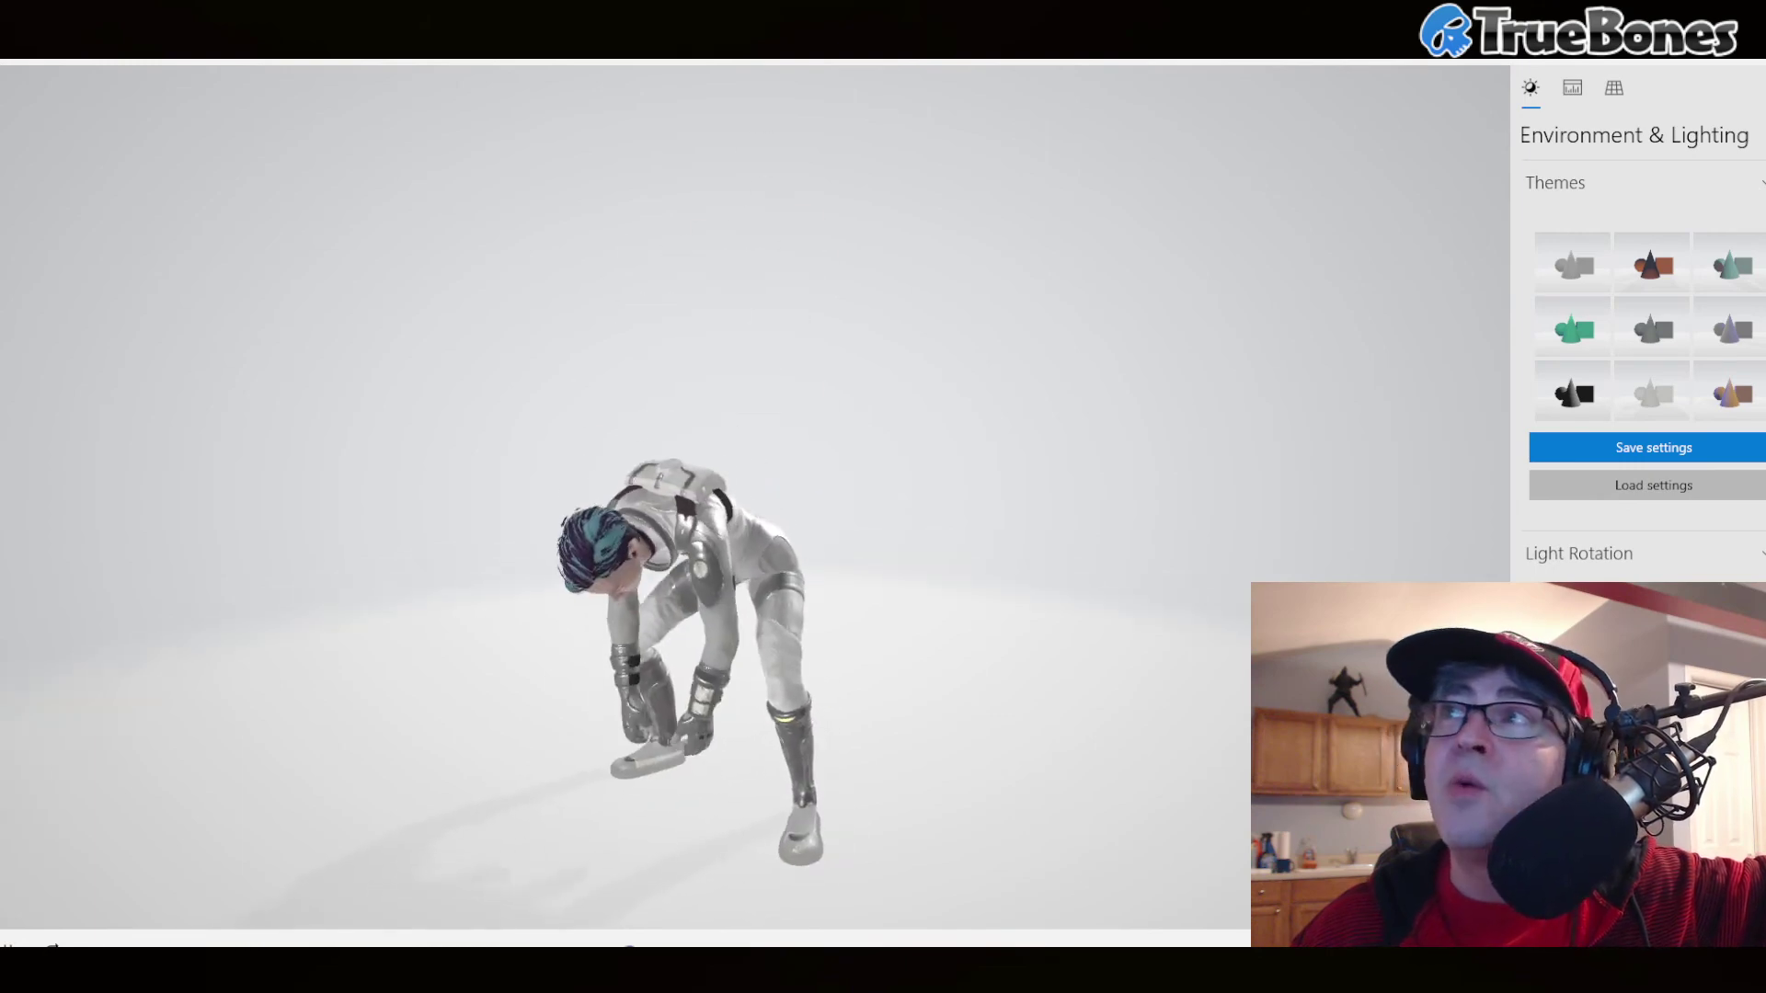
- Return to the desktop and open the TRUEBONES-UE-FREE folder in a maximized File Explorer window
key(super+d)
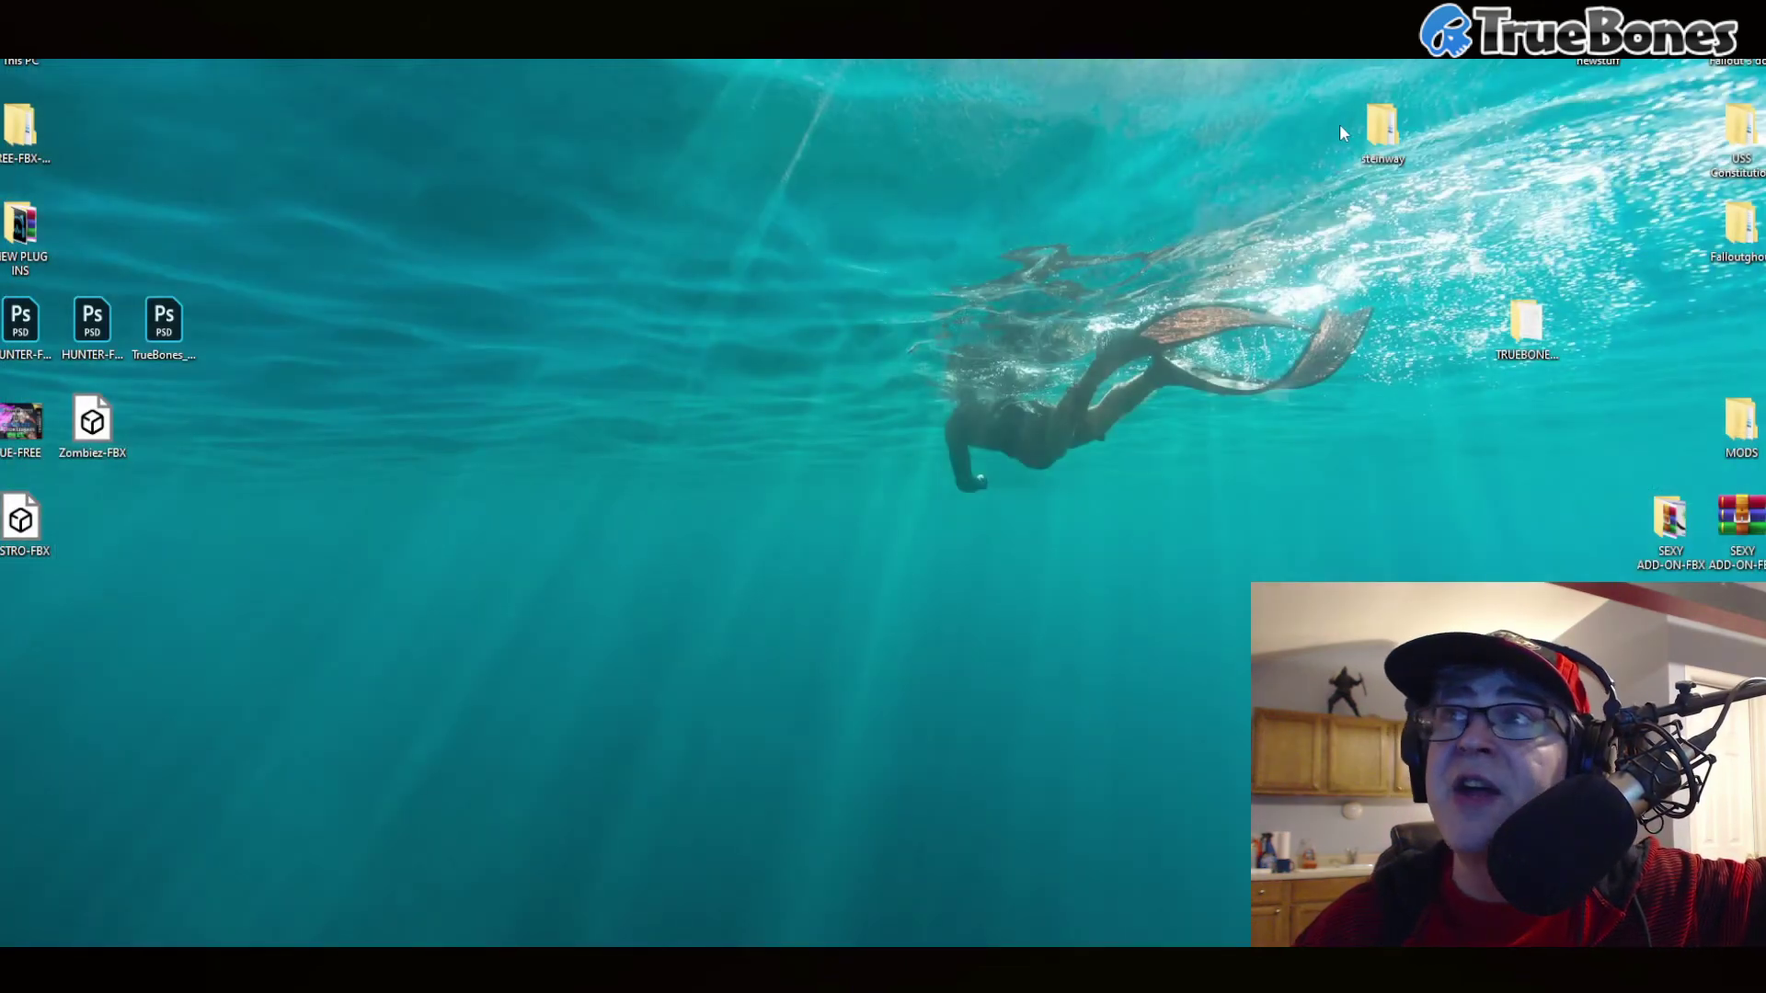
double_click(1545, 331)
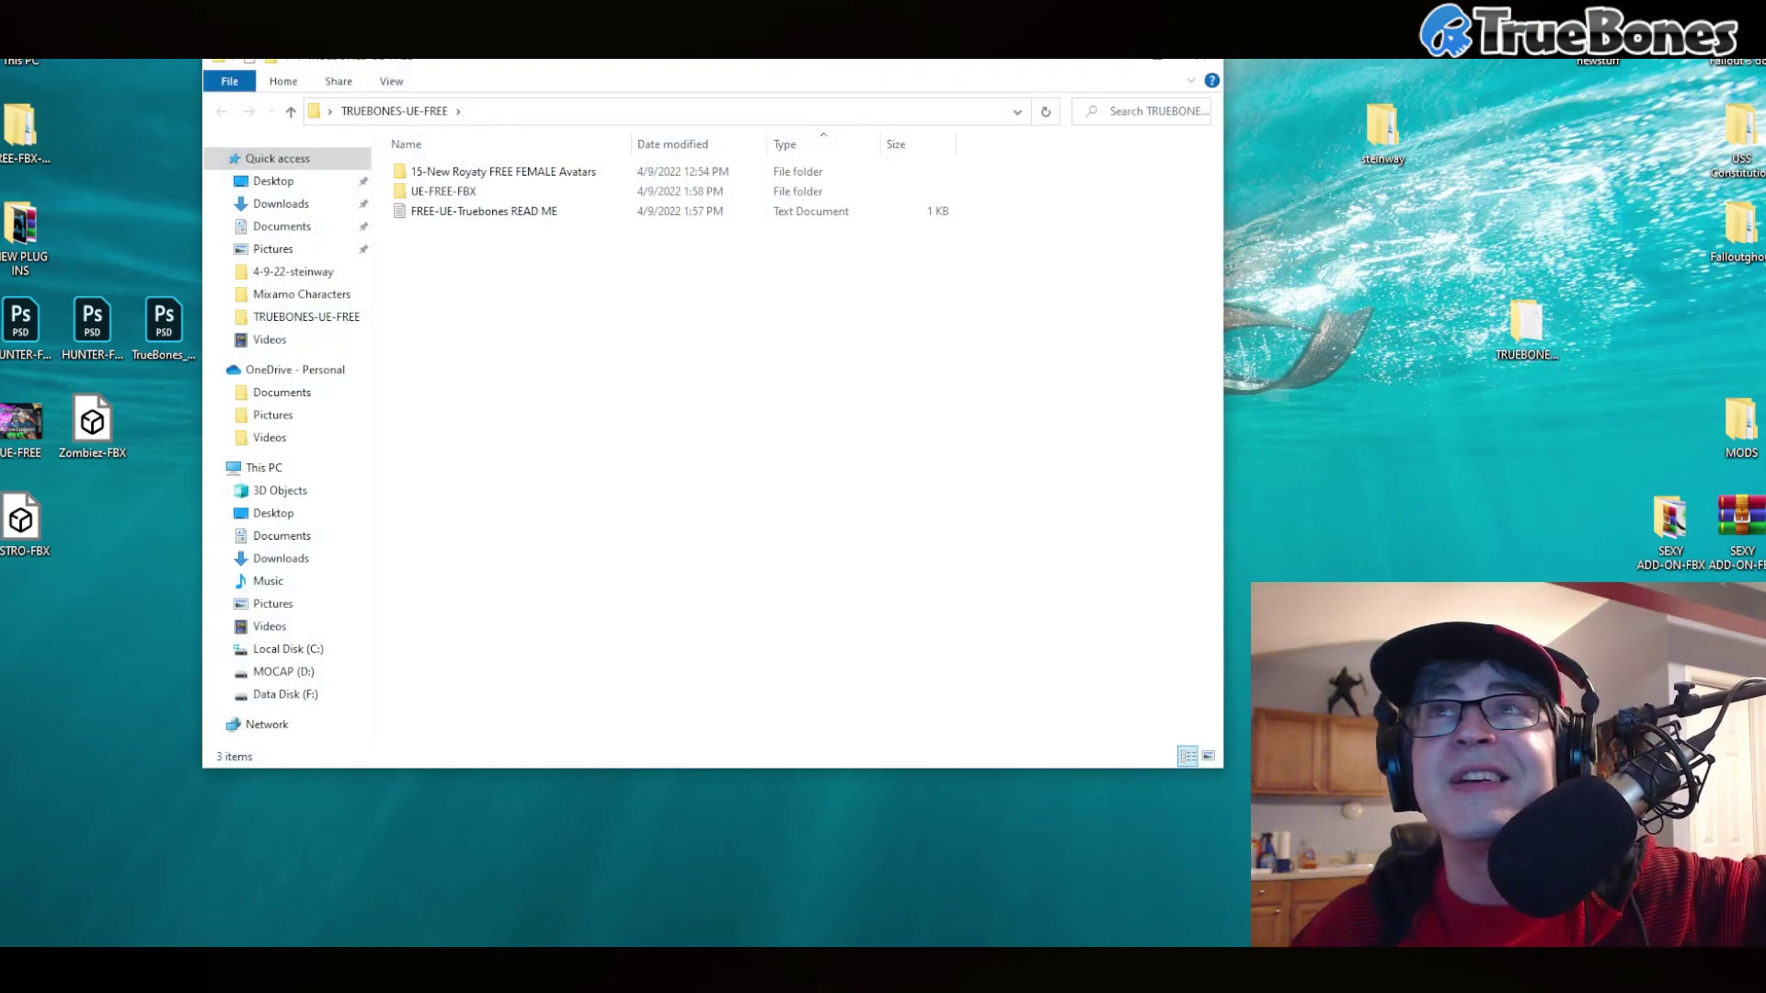
double_click(768, 64)
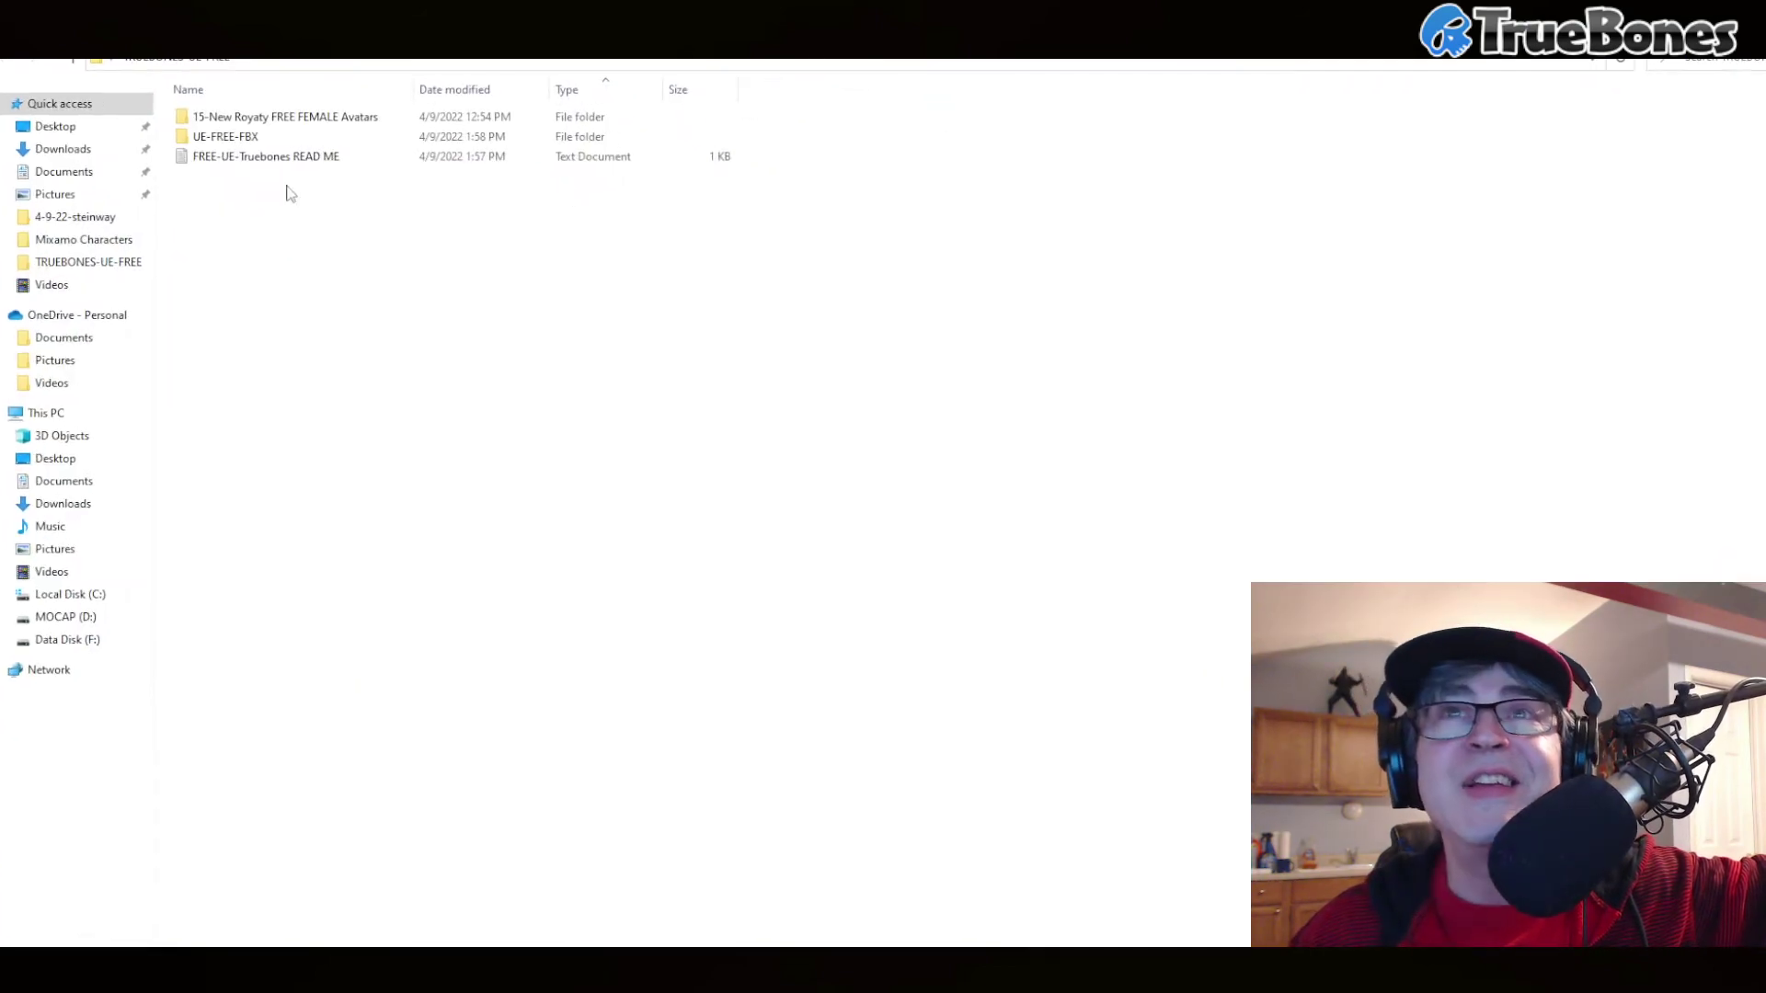
- Open the UE-FREE-FBX folder and look through its full list of FBX motion files, from the first entry to the zombie files and back
double_click(242, 145)
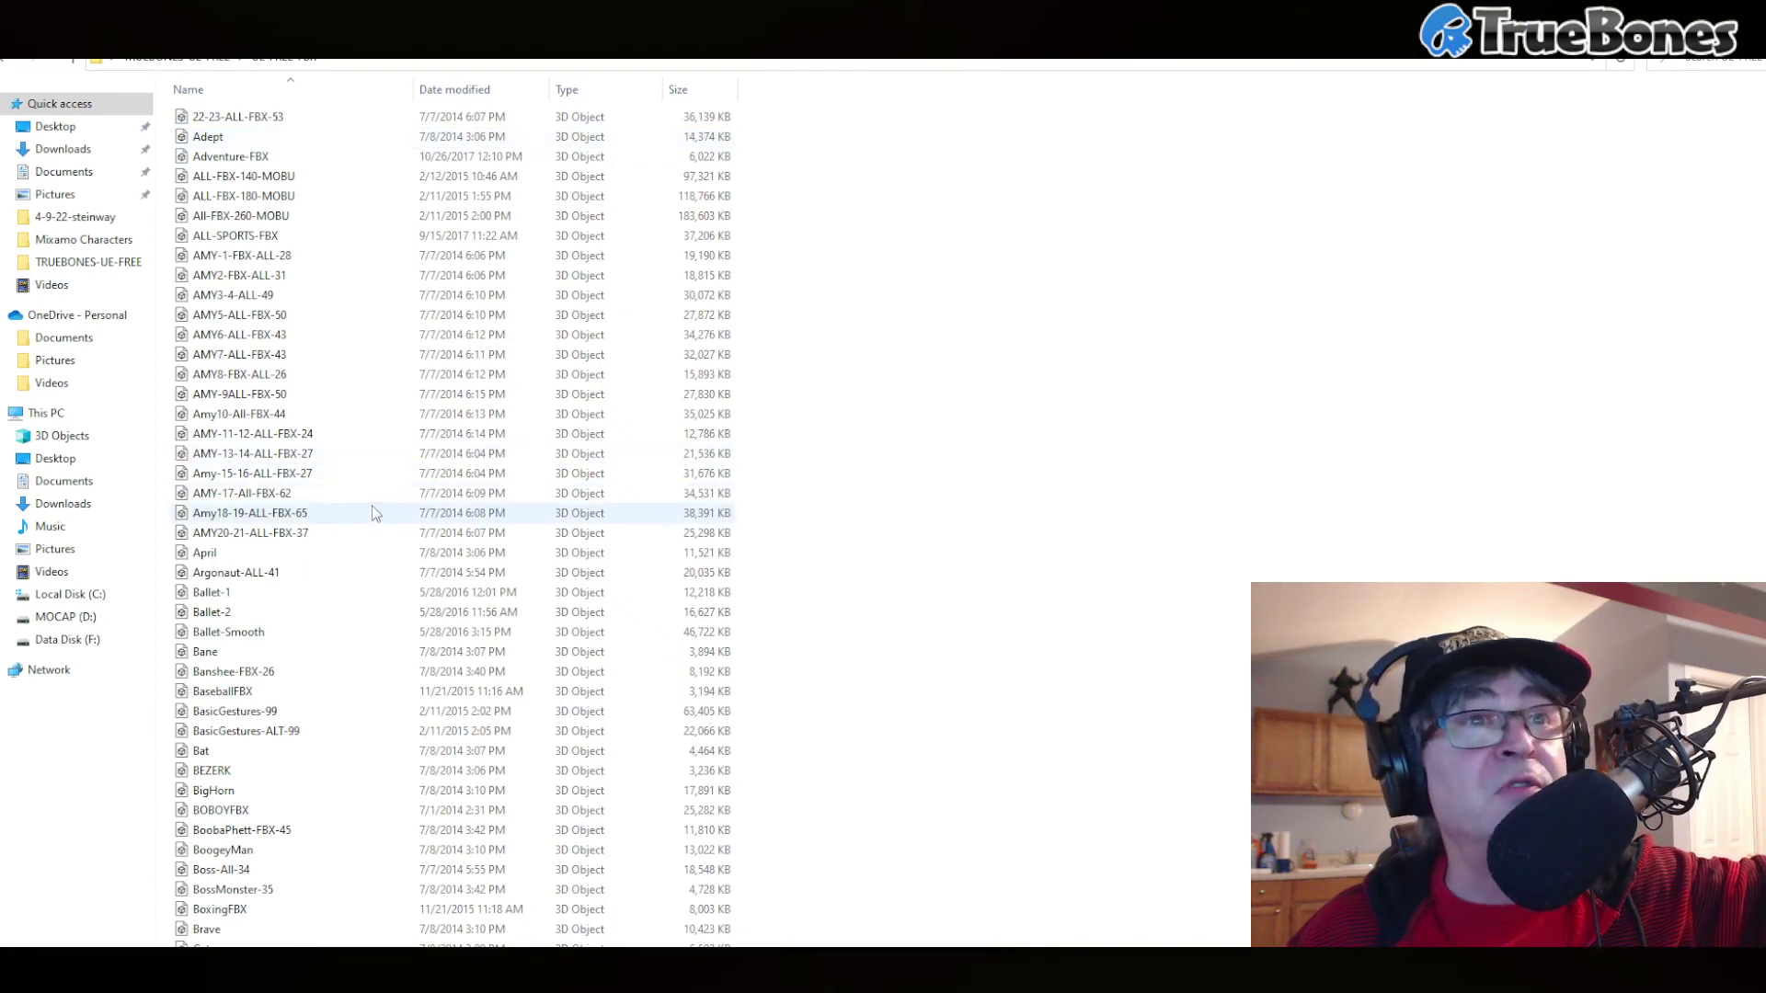
scroll(358, 460, down, 8)
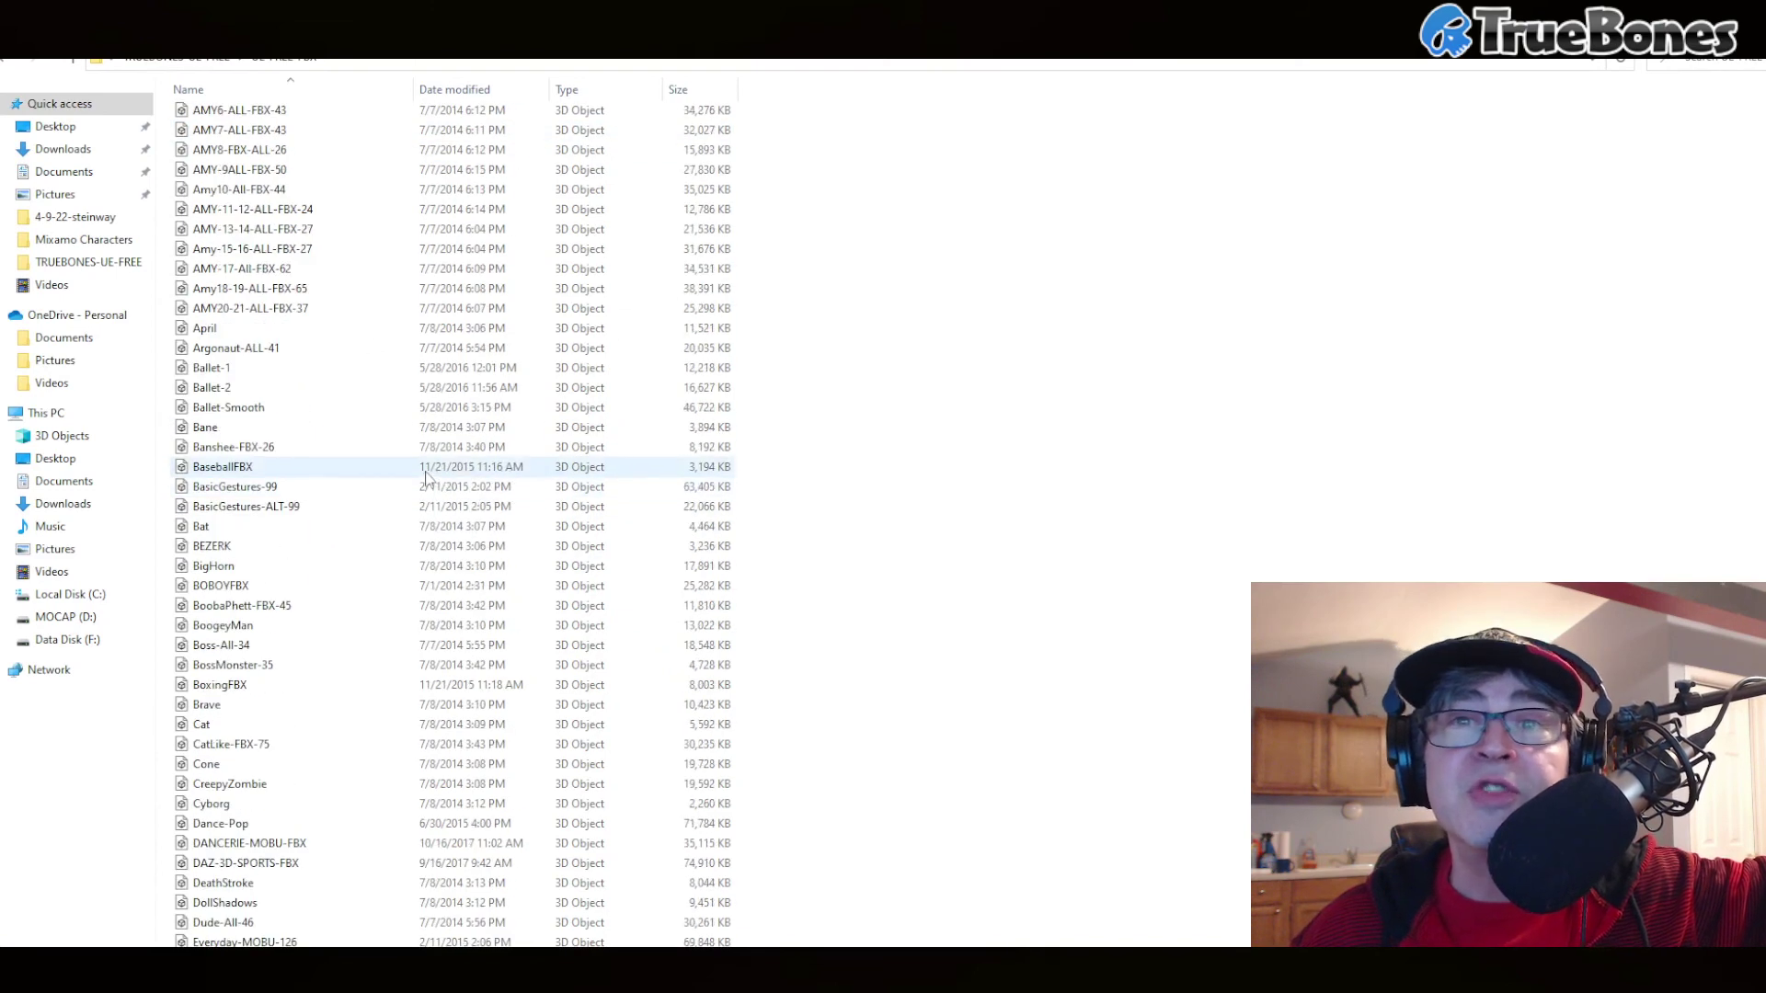
scroll(342, 430, down, 20)
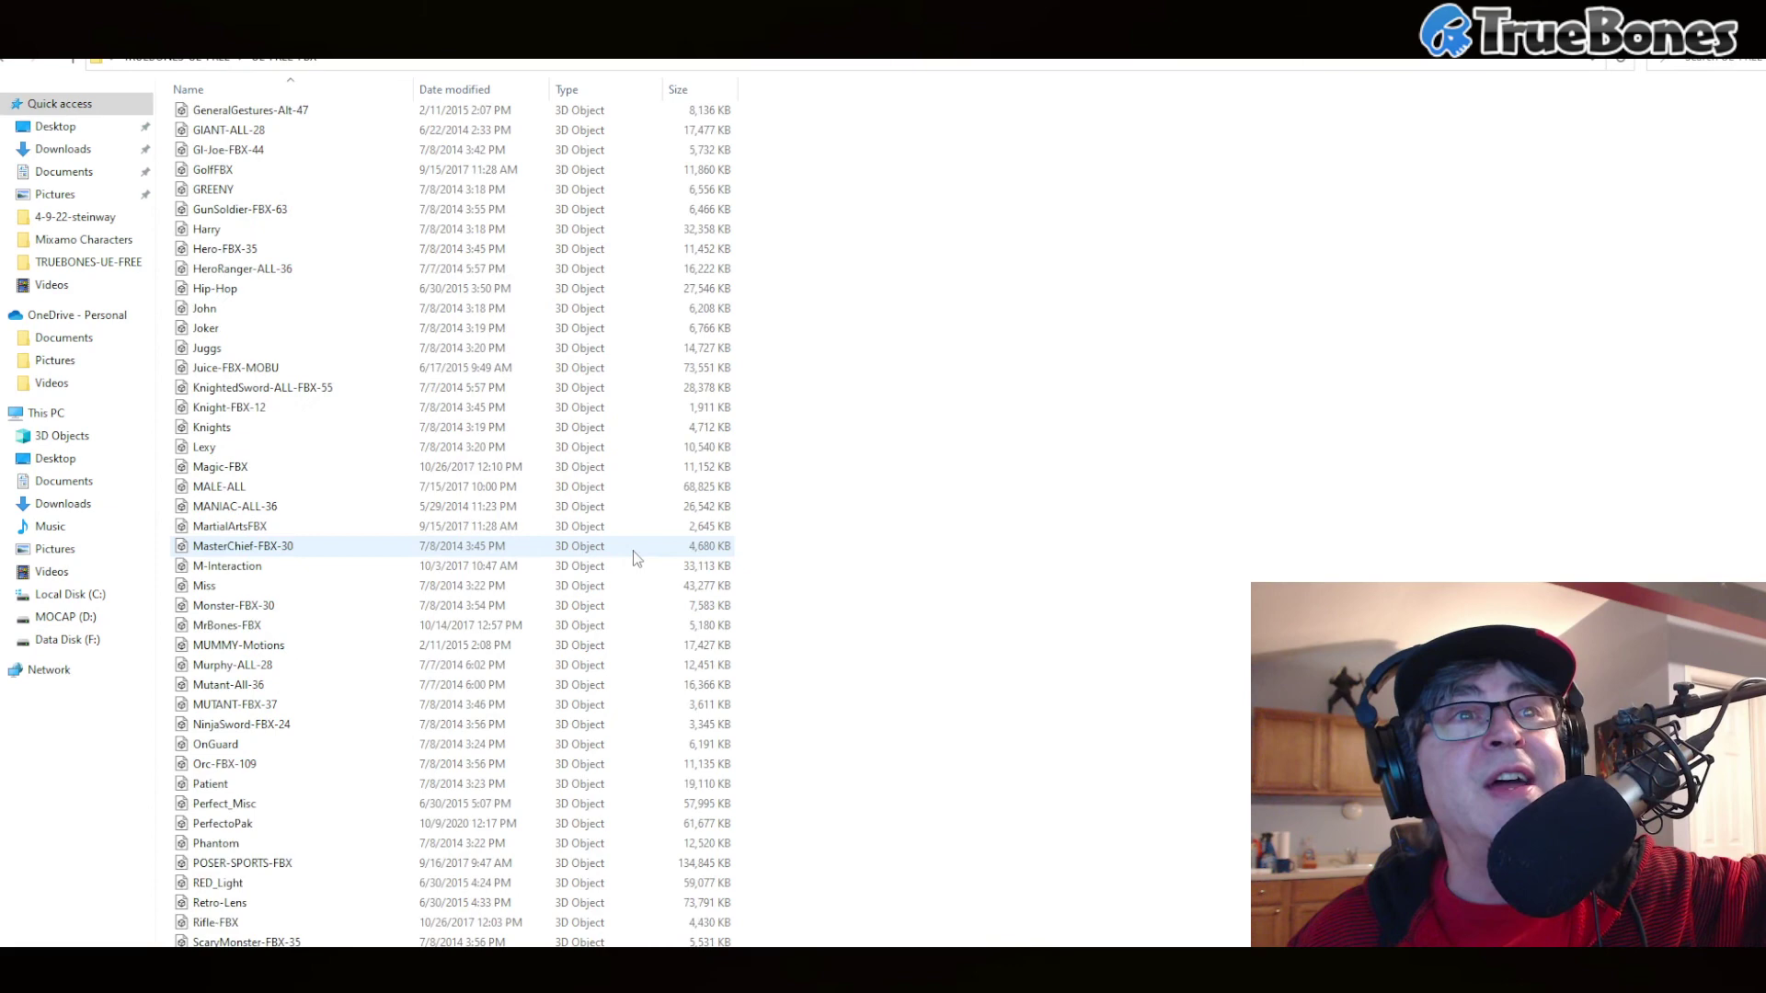
scroll(546, 534, down, 16)
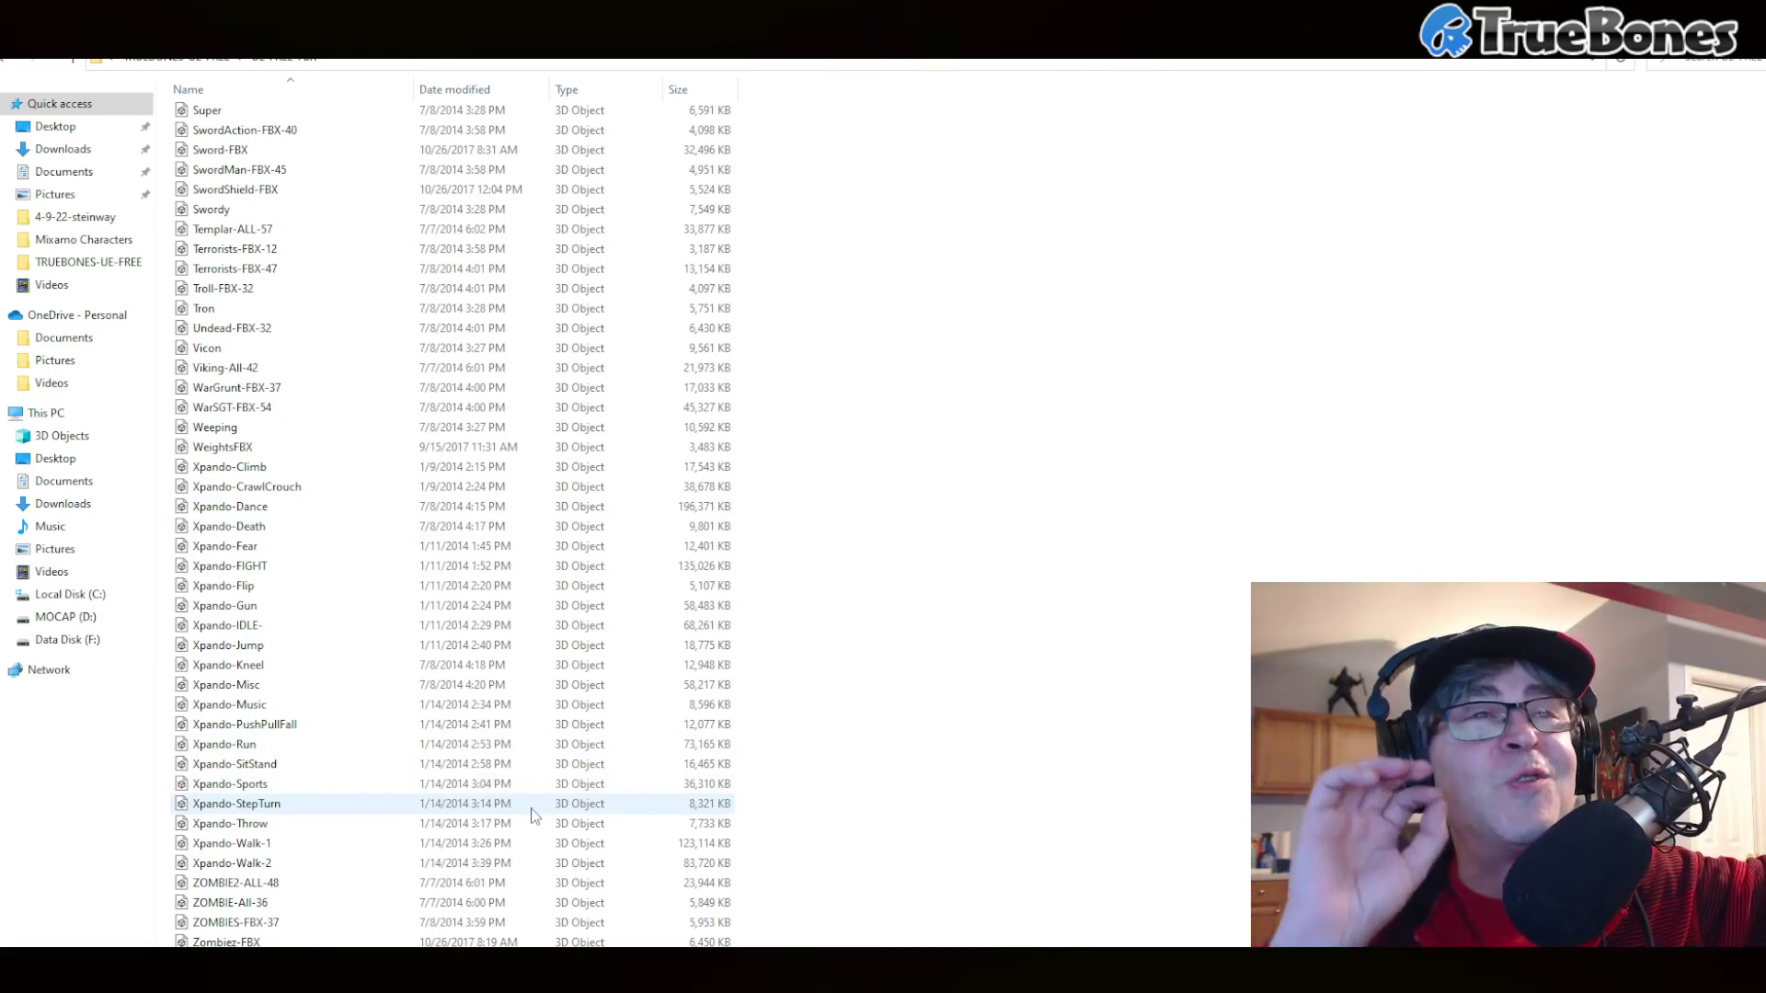
scroll(531, 816, up, 18)
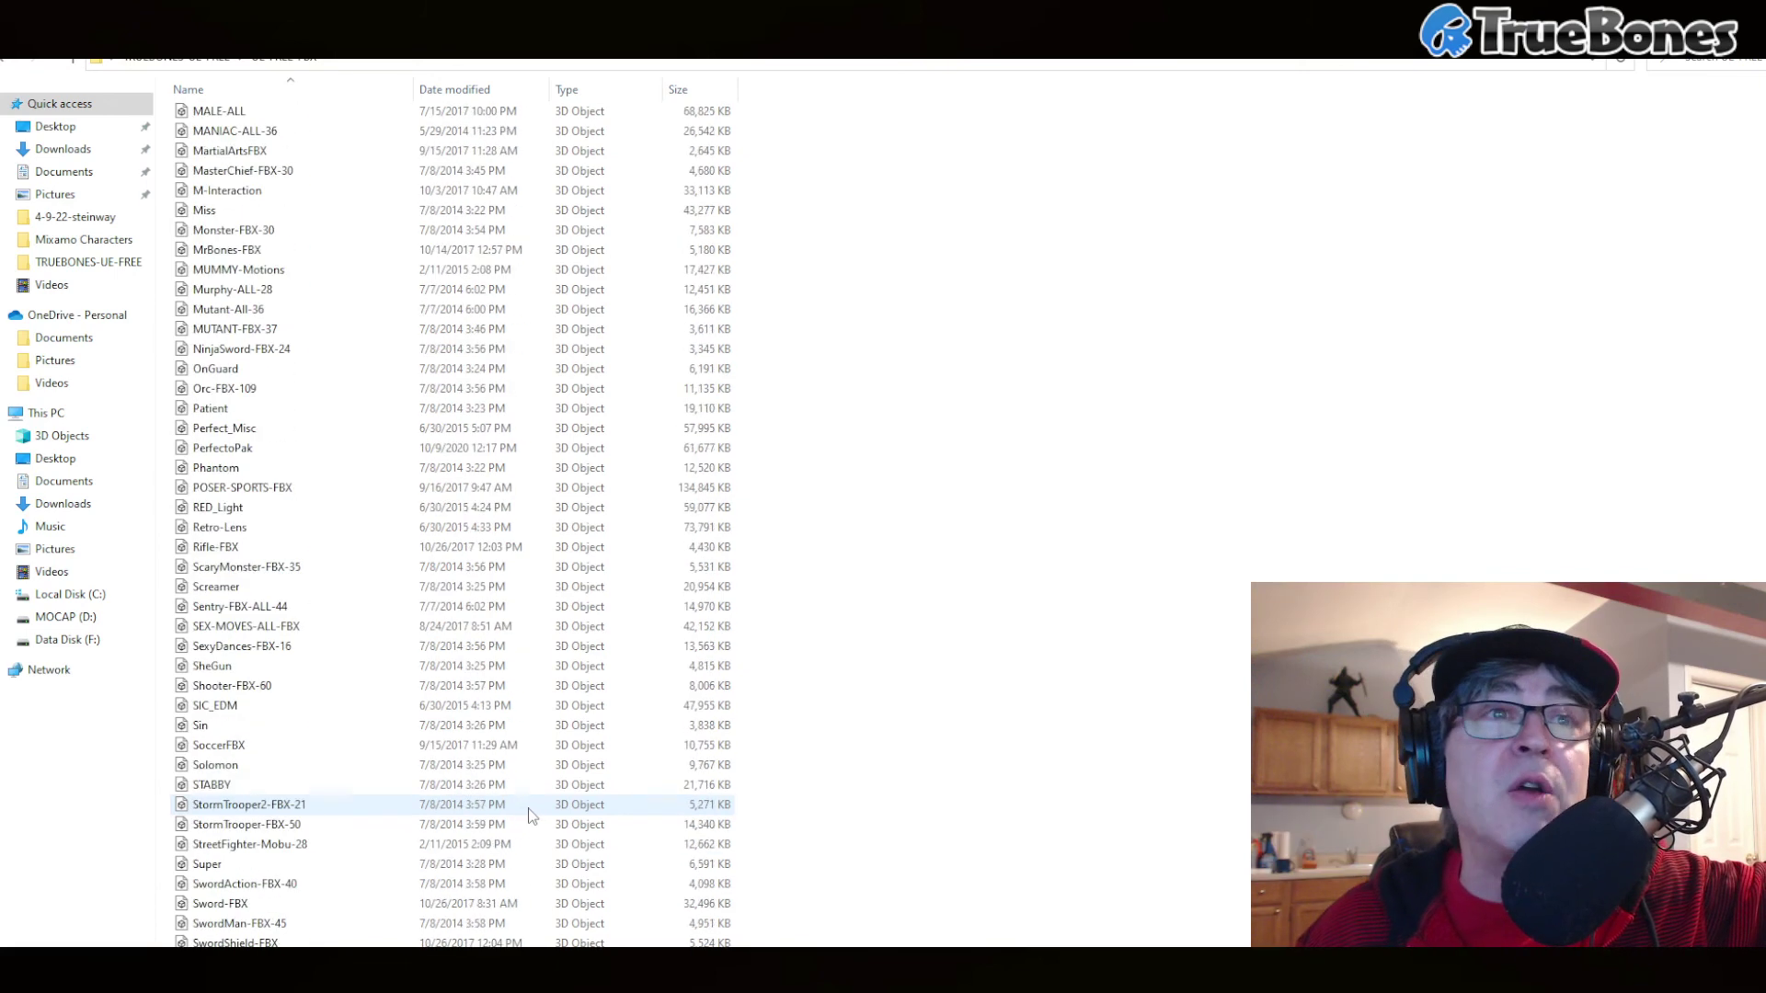
scroll(532, 816, up, 20)
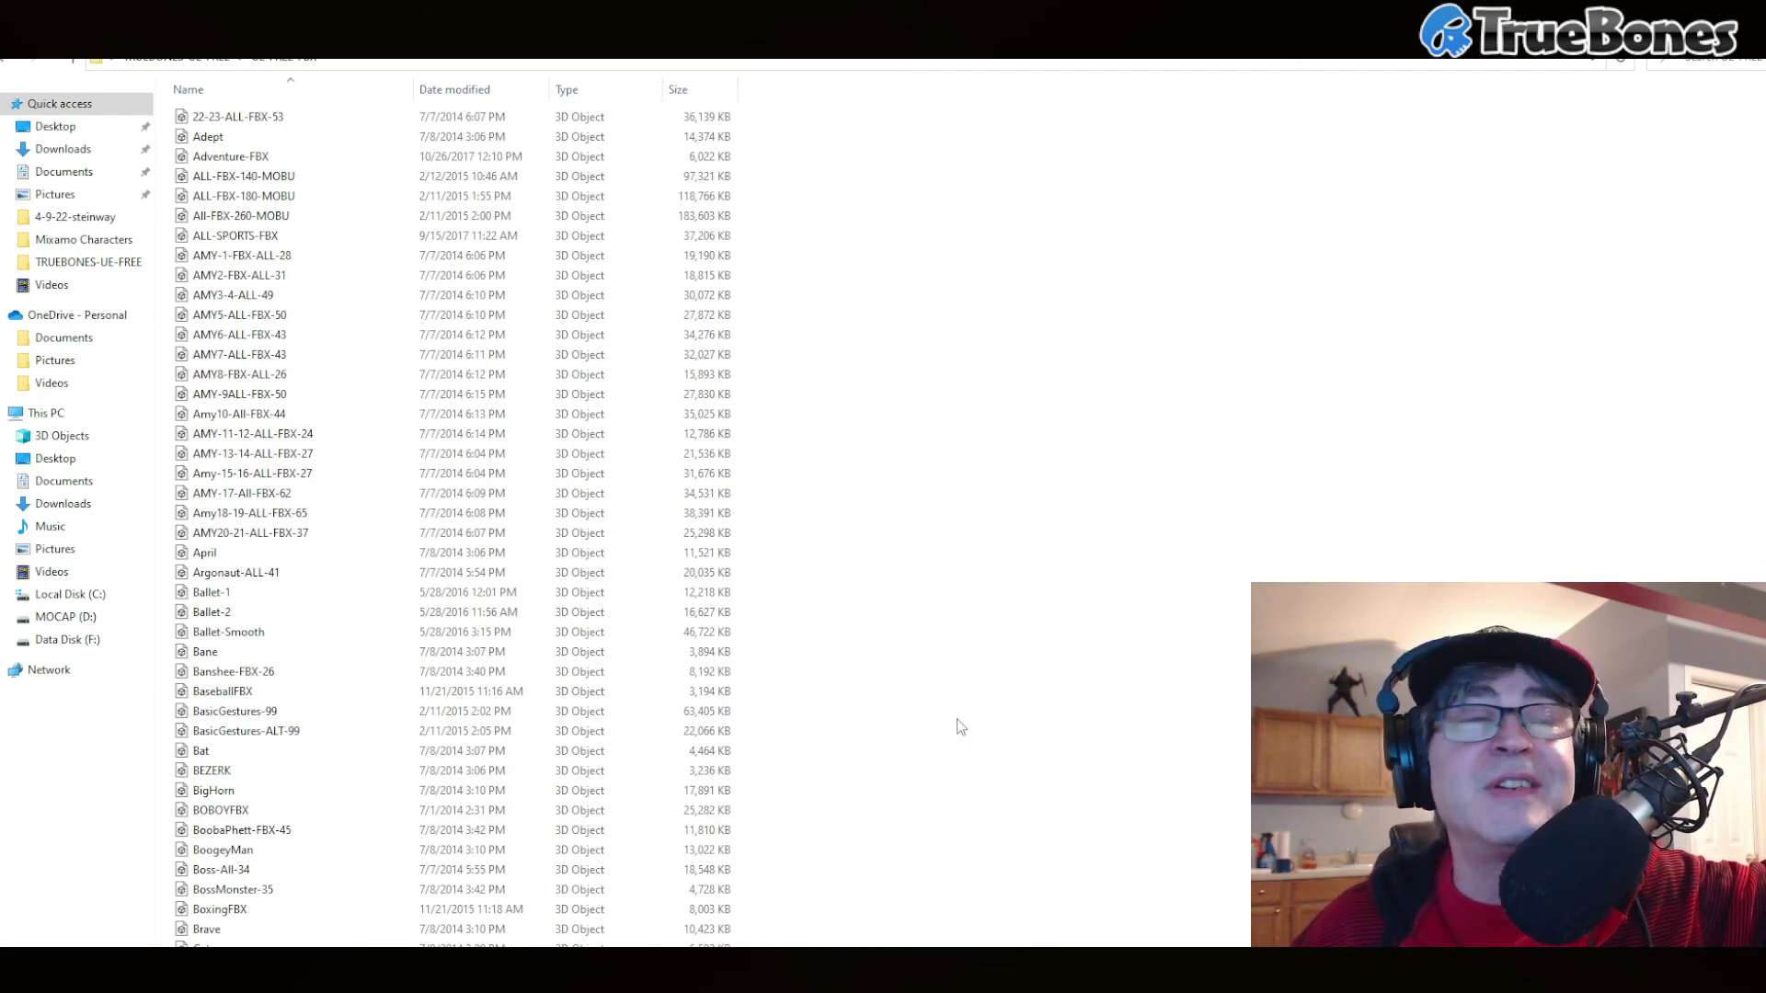
- Review the FBX motion list again more slowly, examining the dance, sports, sword, Xpando and zombie files, and return to the first entry
scroll(922, 726, down, 8)
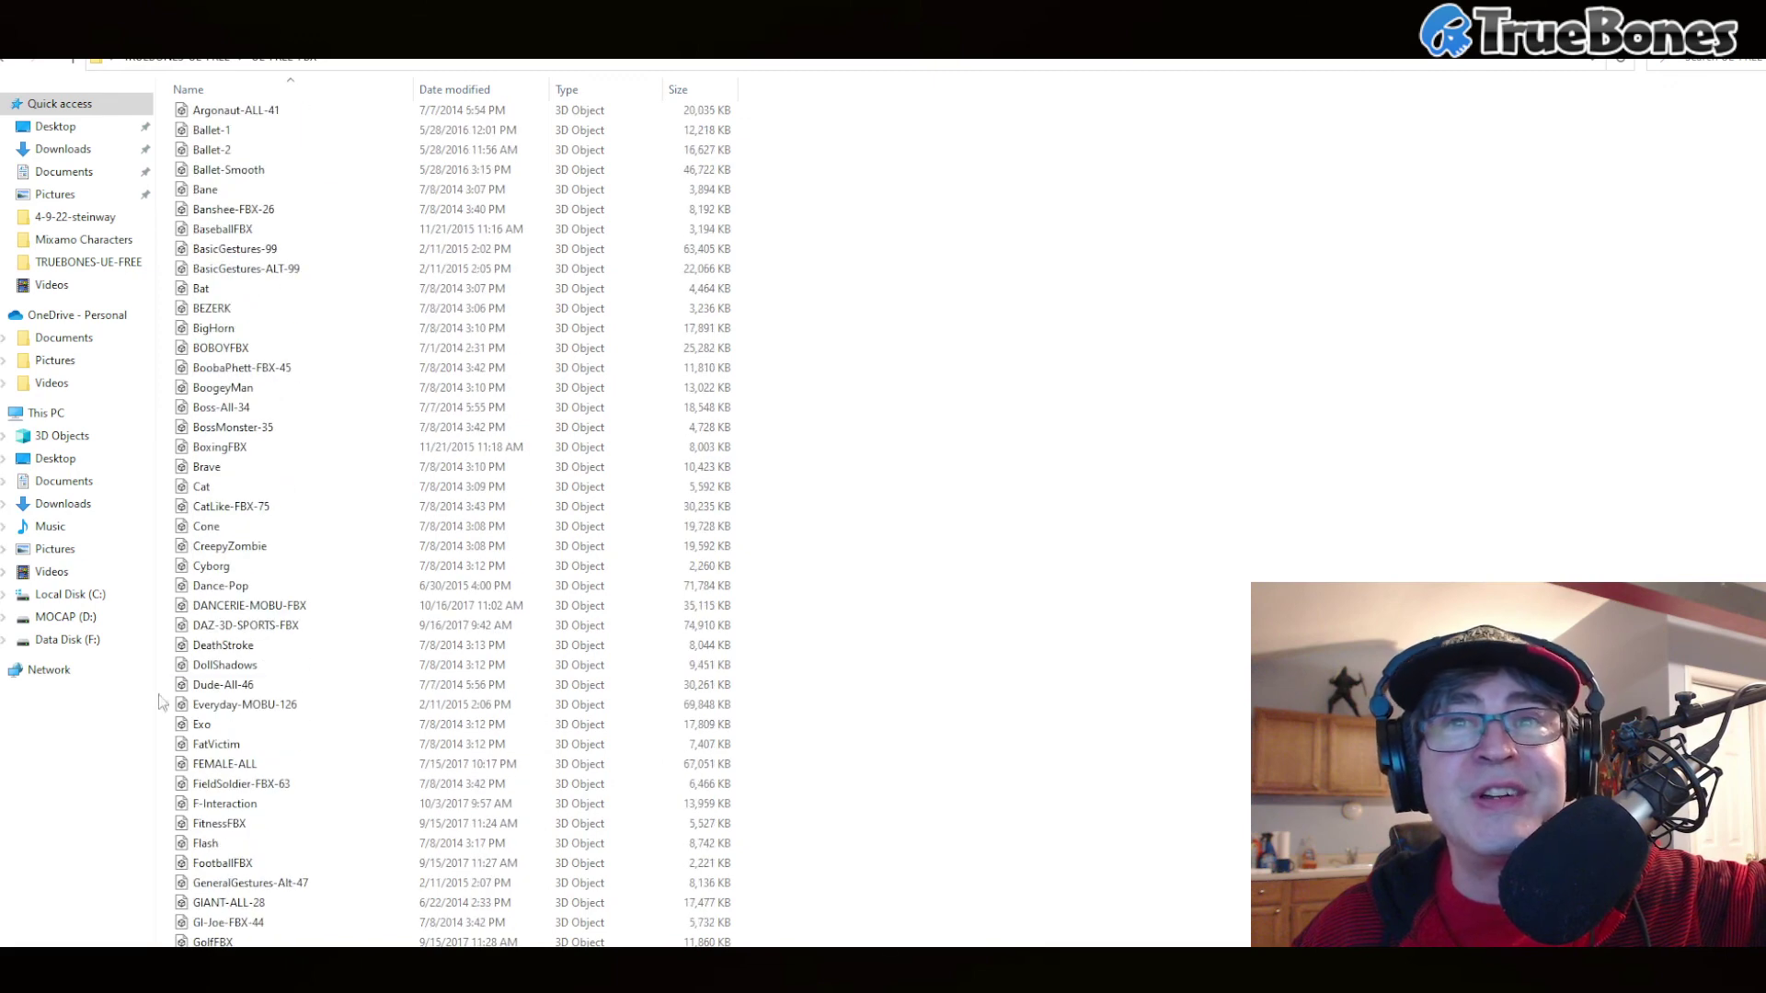
scroll(283, 540, down, 3)
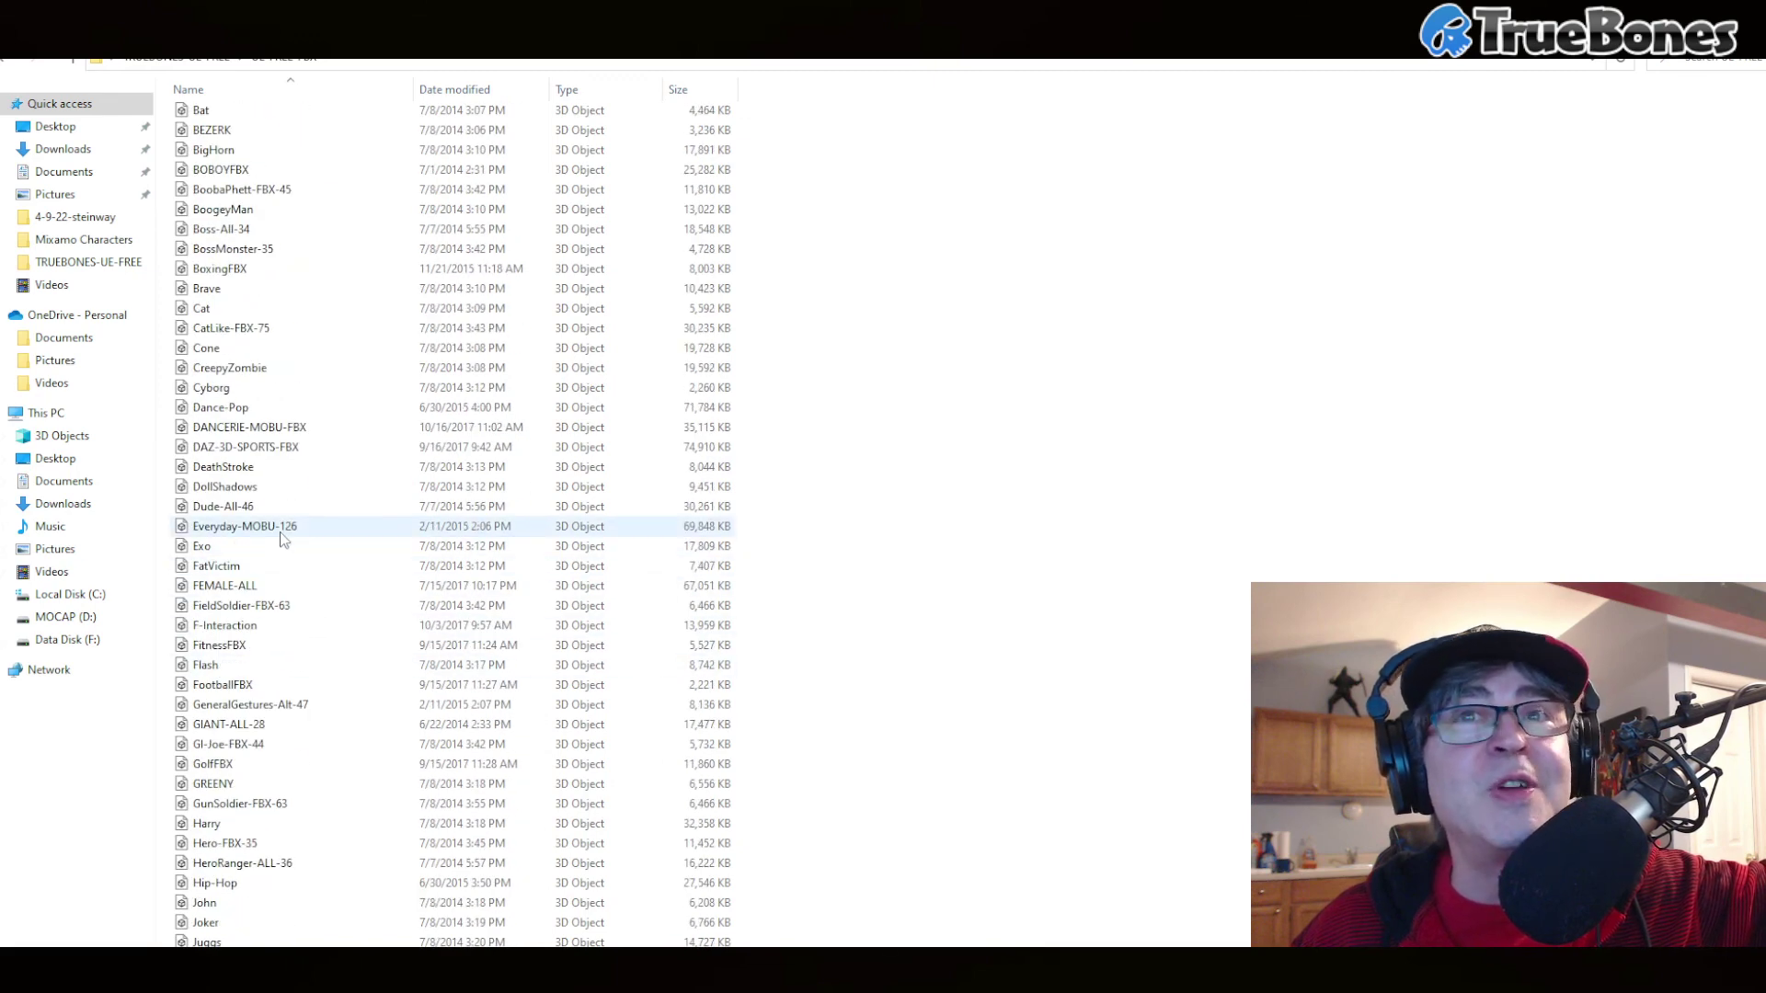
scroll(282, 540, down, 3)
scroll(282, 540, down, 2)
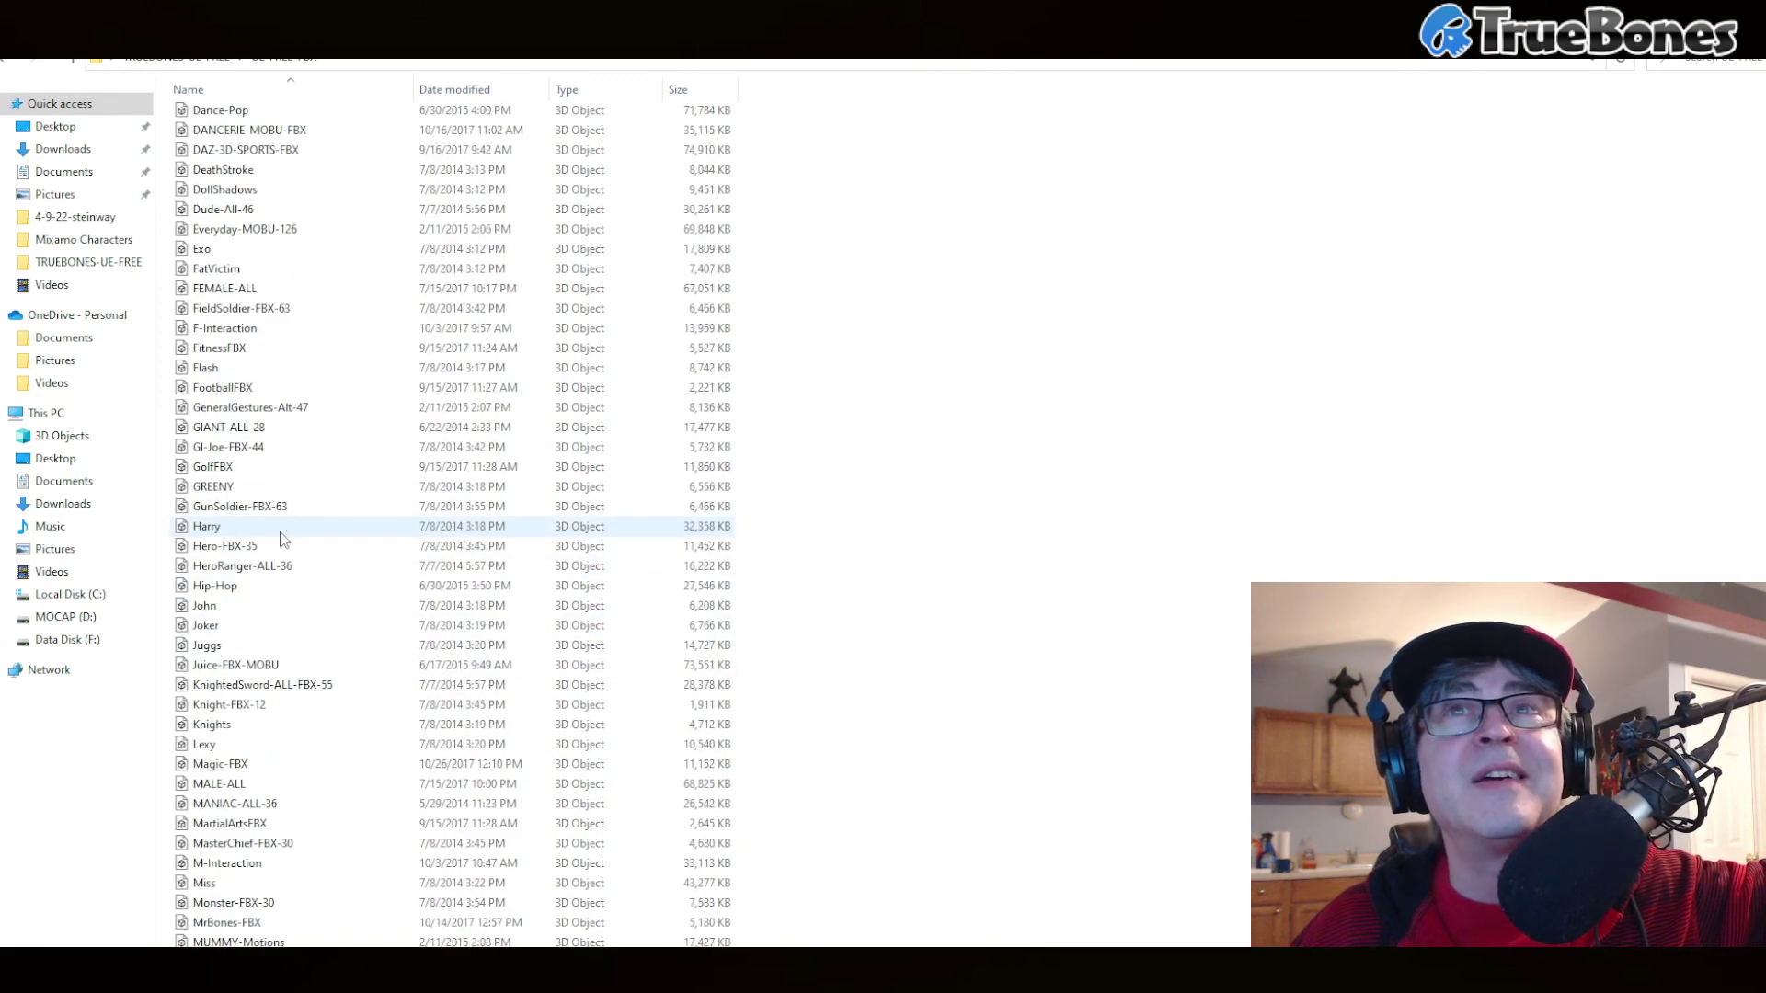
scroll(283, 540, down, 12)
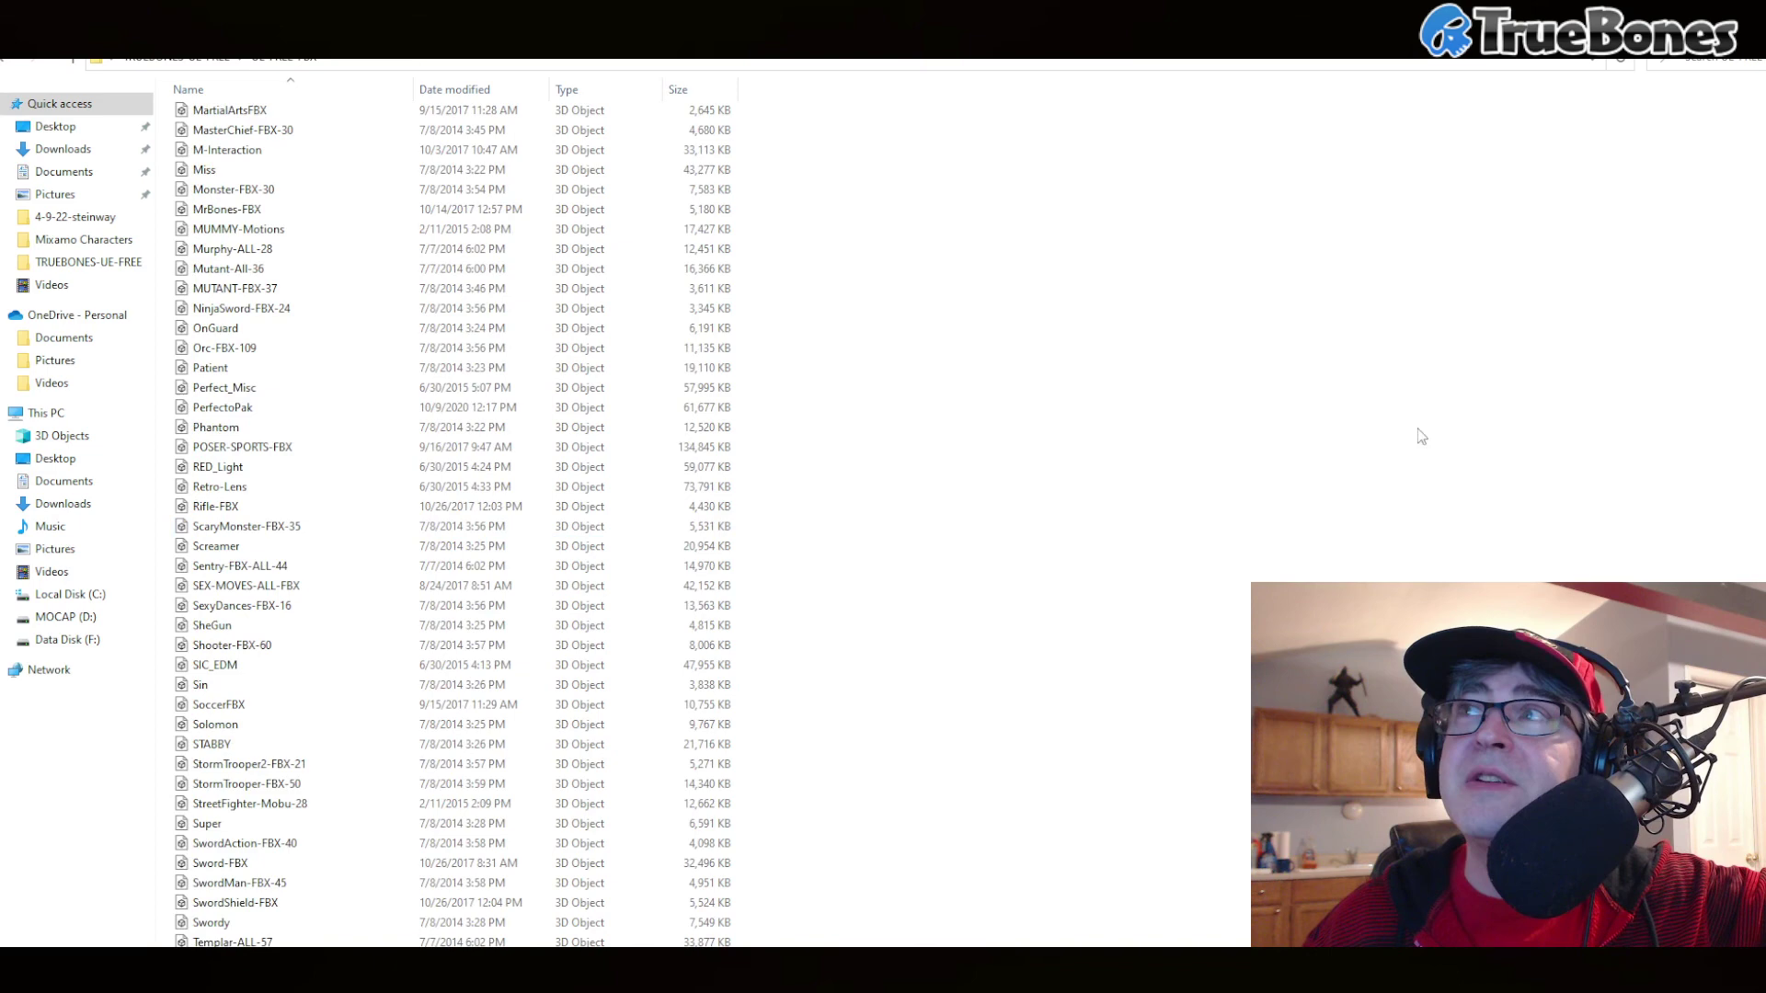
scroll(1421, 437, down, 5)
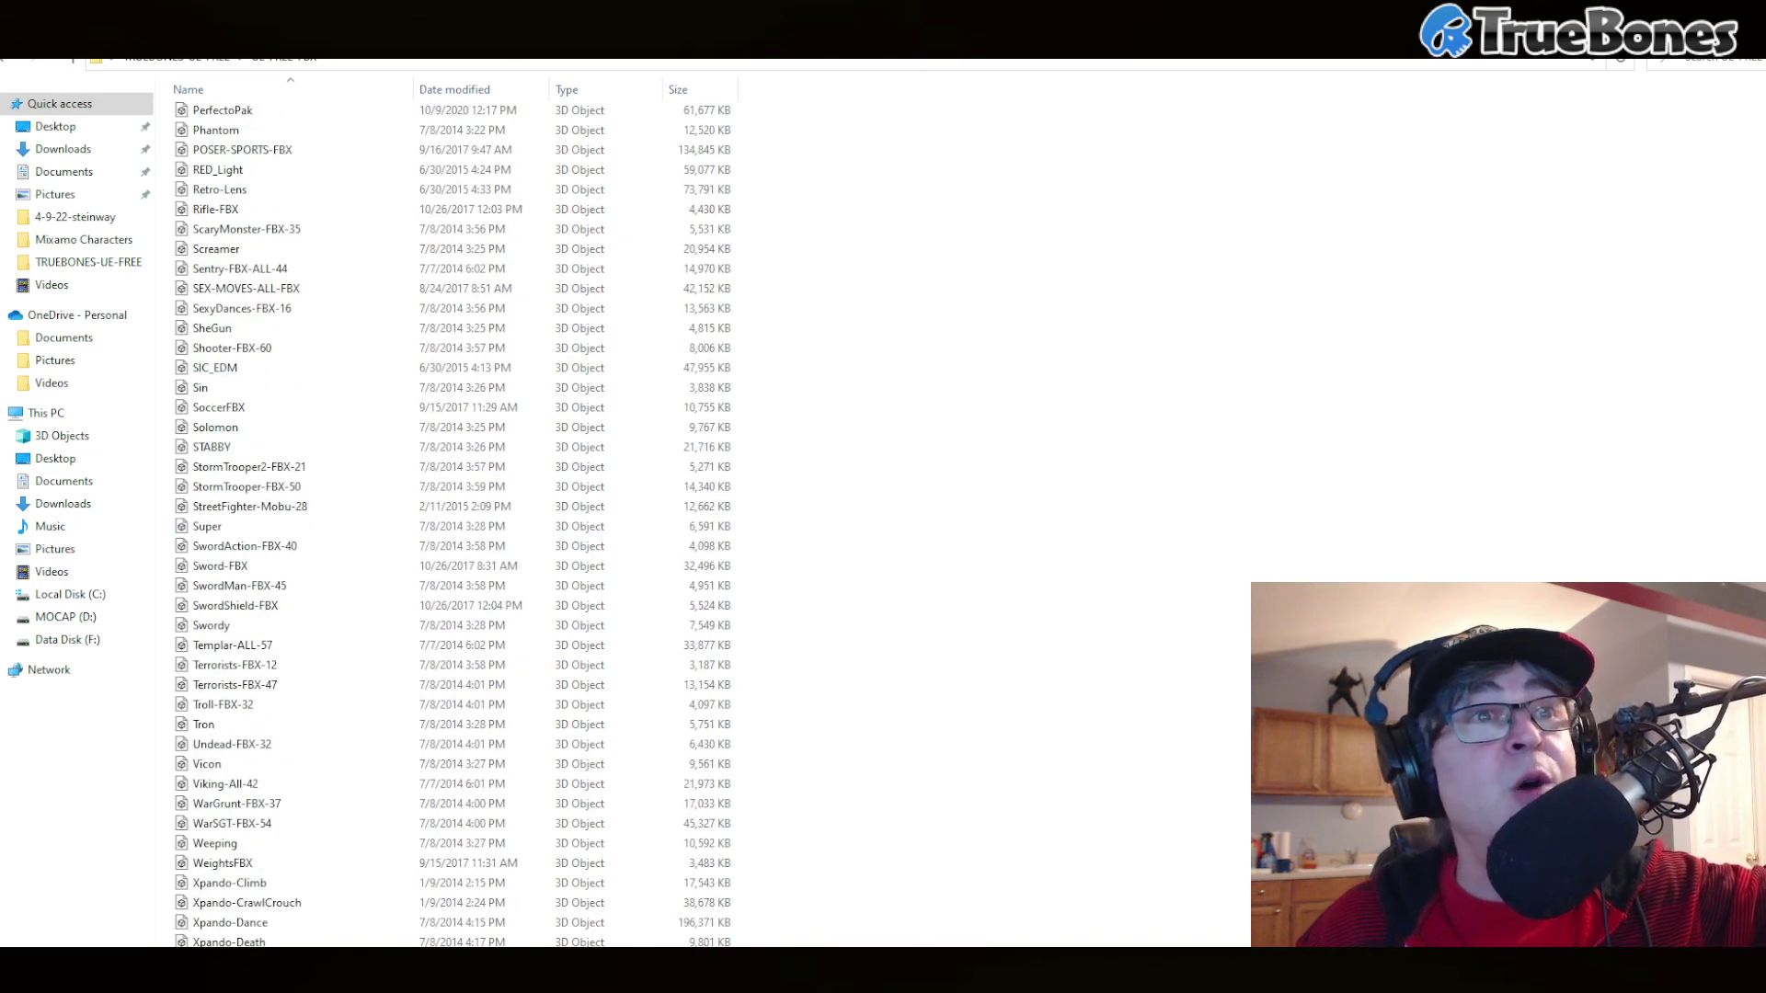
scroll(452, 526, up, 4)
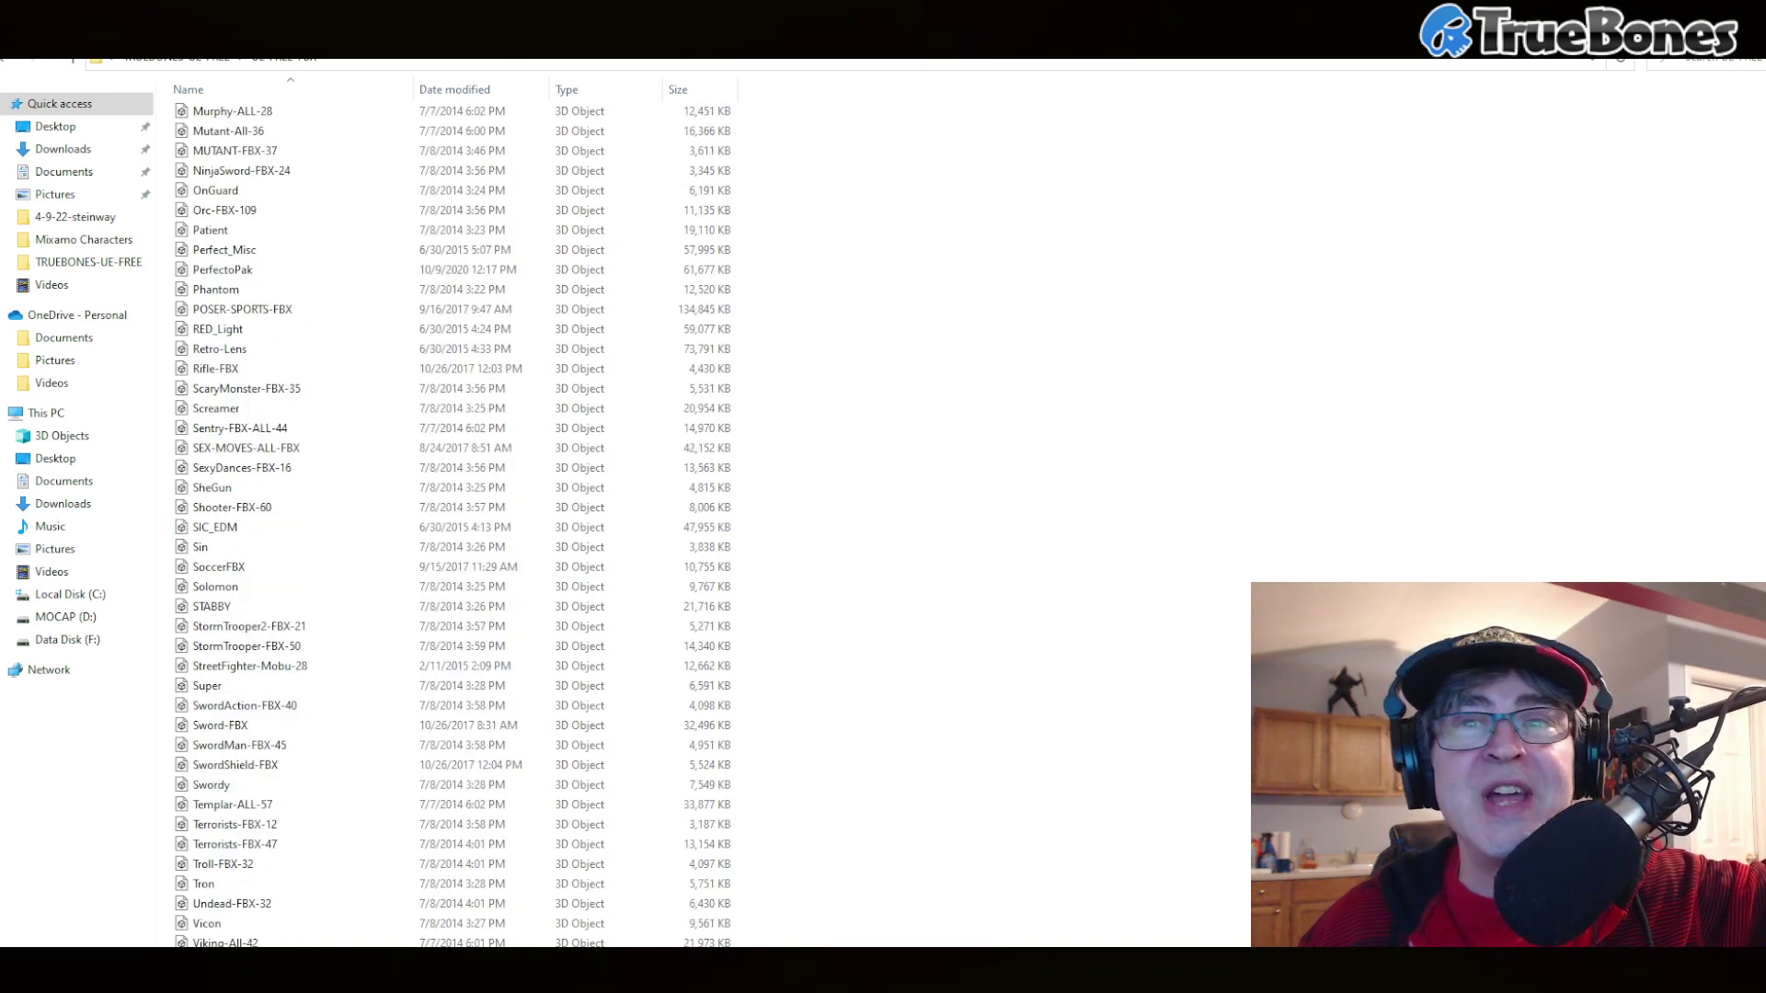
scroll(453, 525, down, 6)
scroll(452, 525, down, 5)
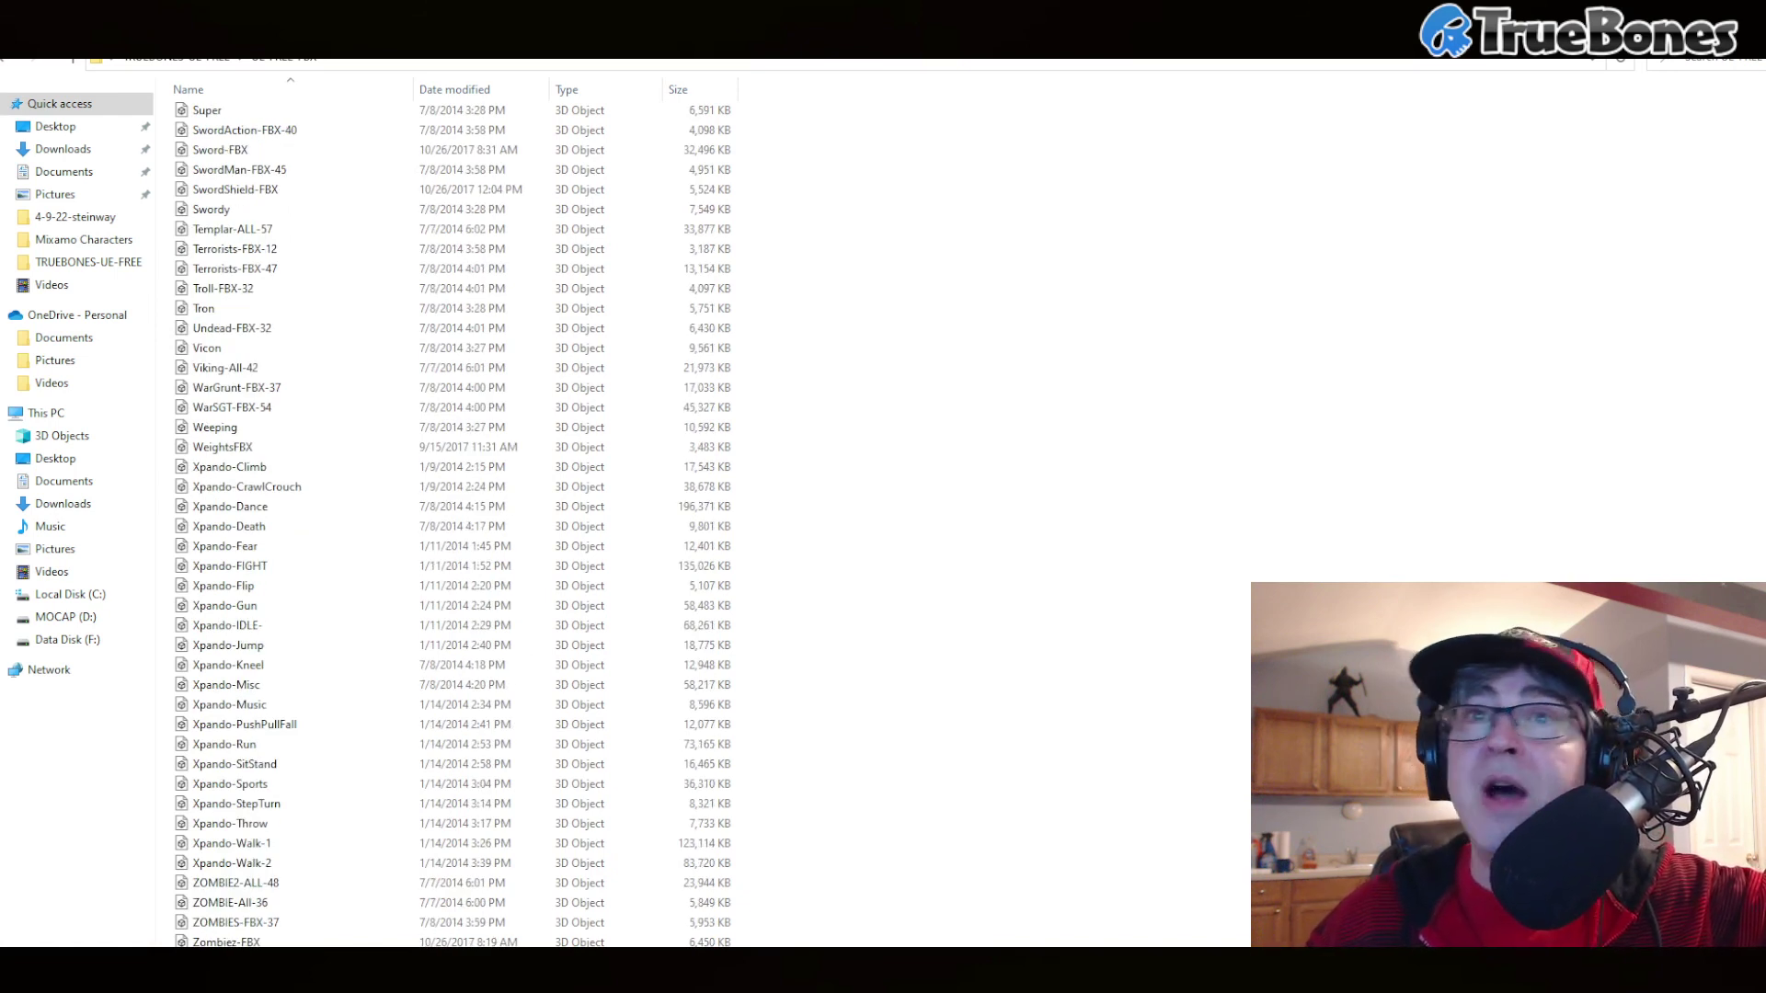
scroll(1706, 380, up, 20)
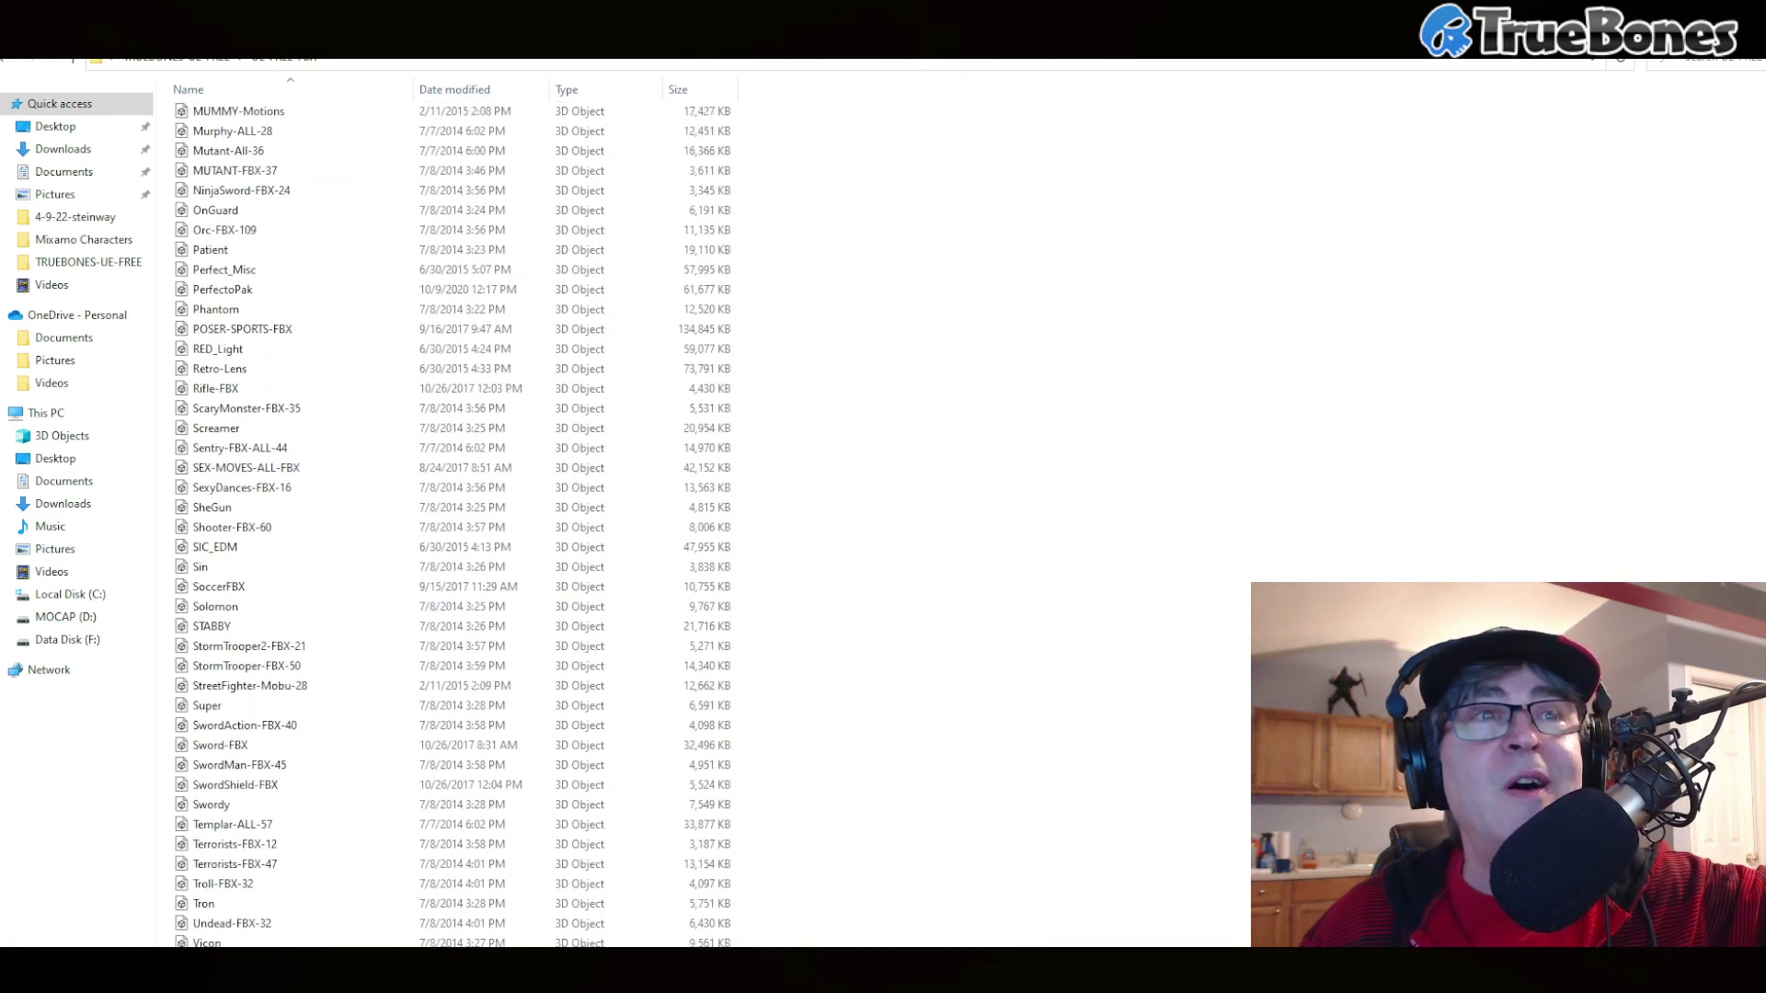
scroll(1706, 380, up, 14)
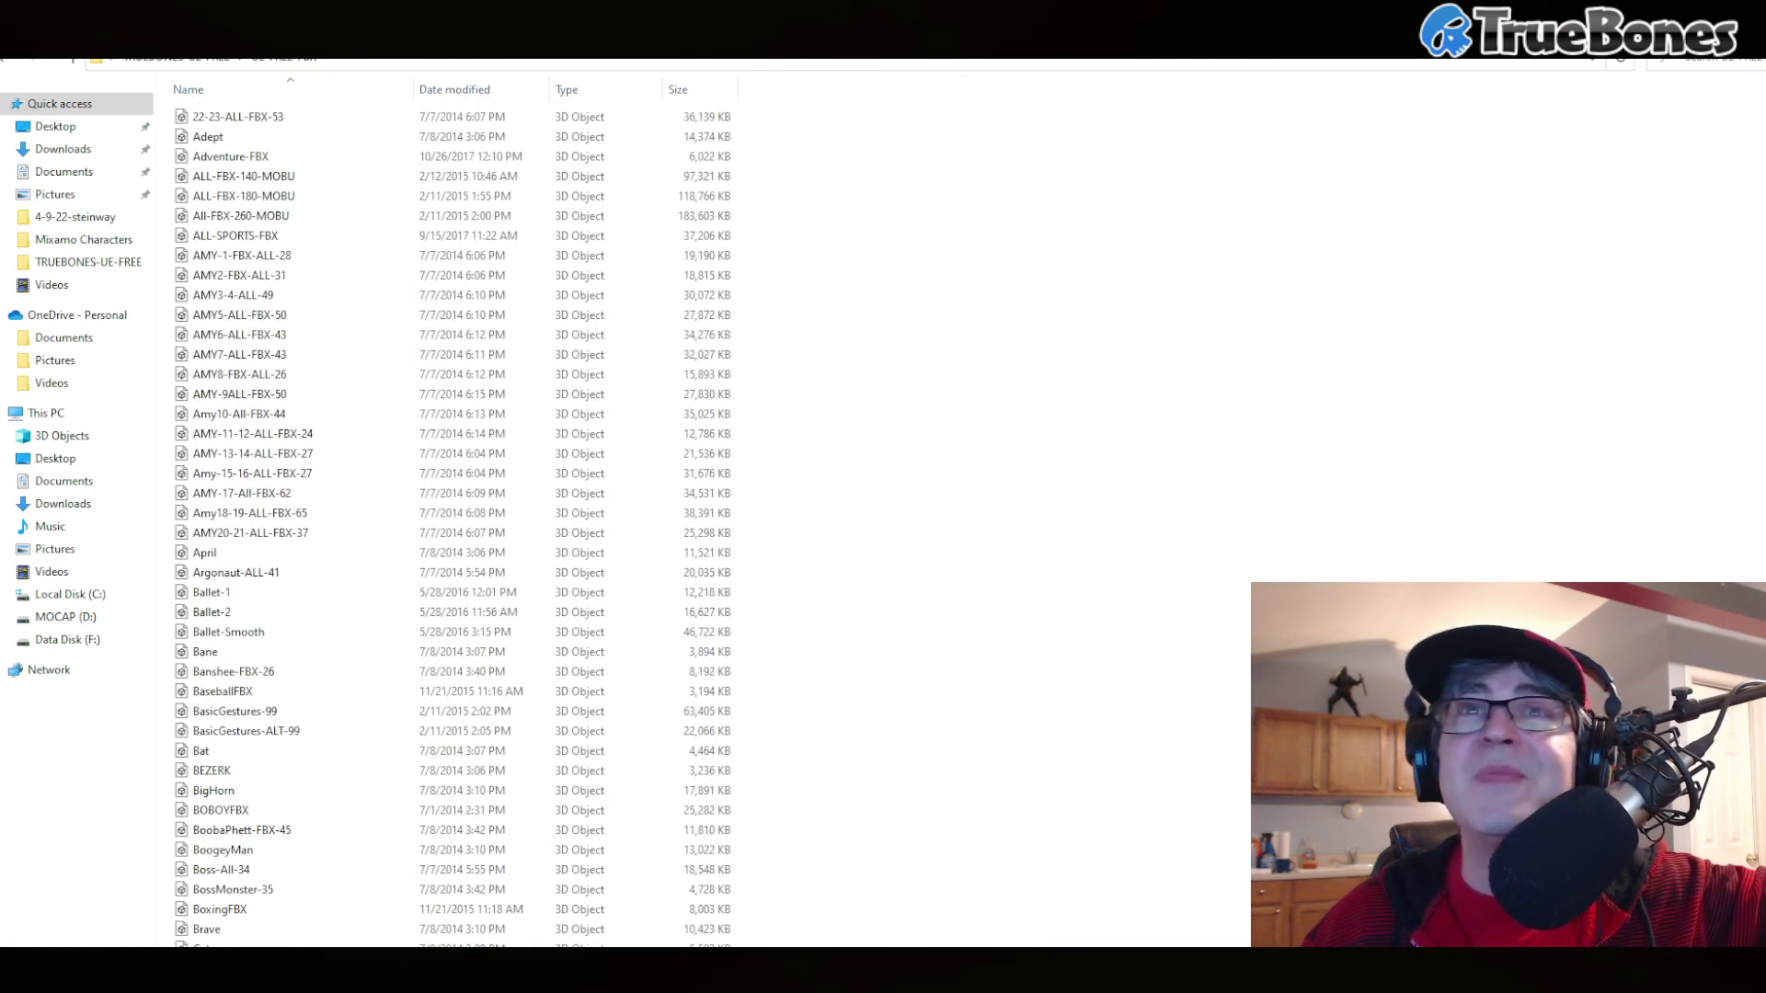